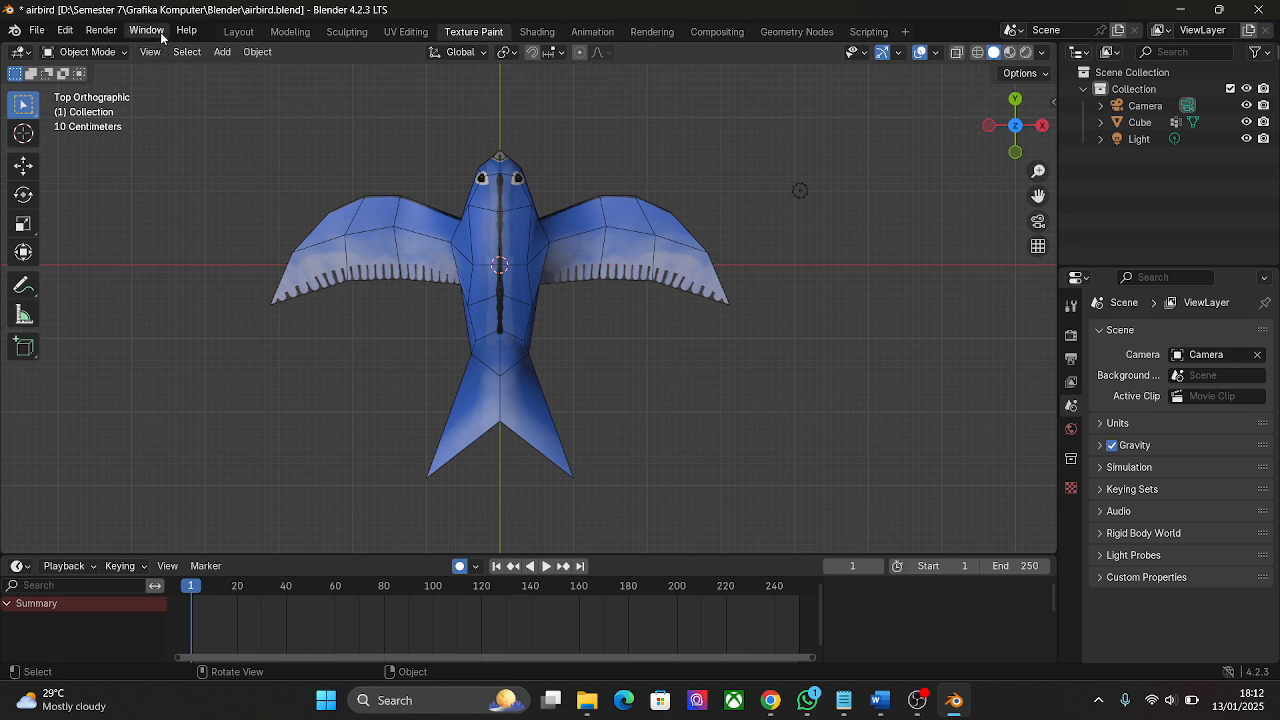
Search the add-on preferences for "rig" and check whether Rigify is enabled
{"action": "left_click", "coordinate": [112, 33]}
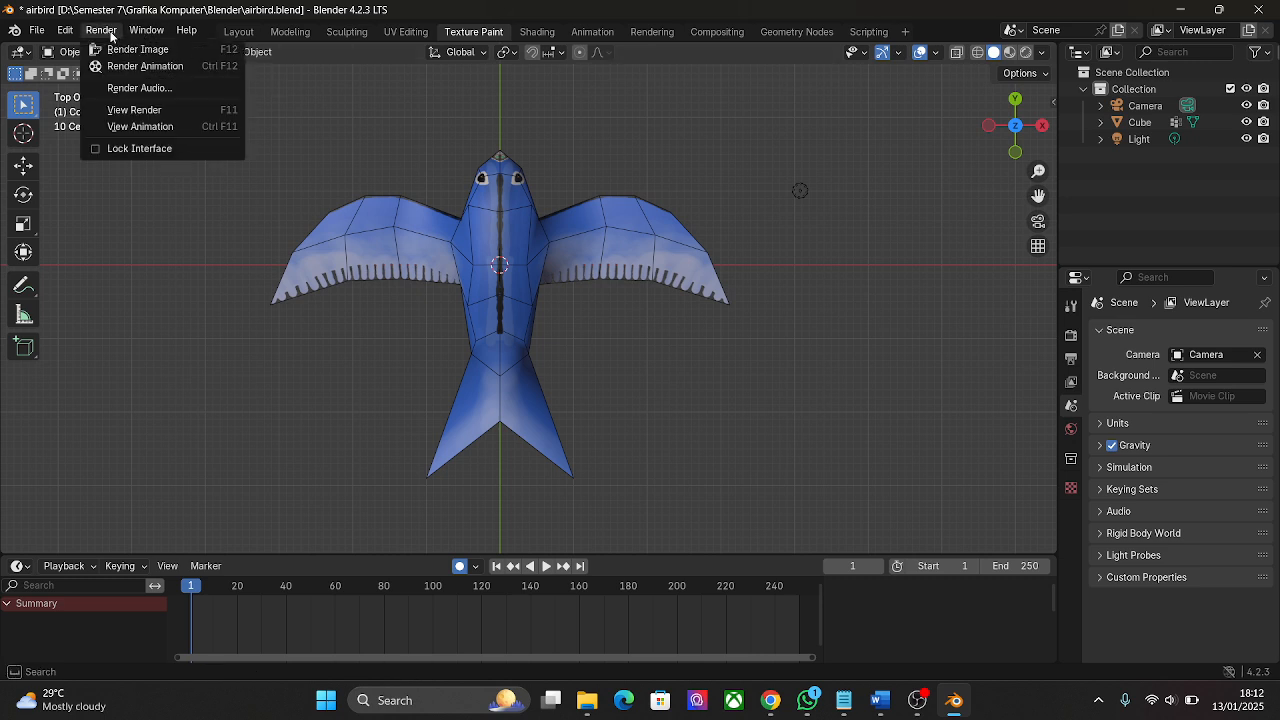
{"action": "mouse_move", "coordinate": [135, 33]}
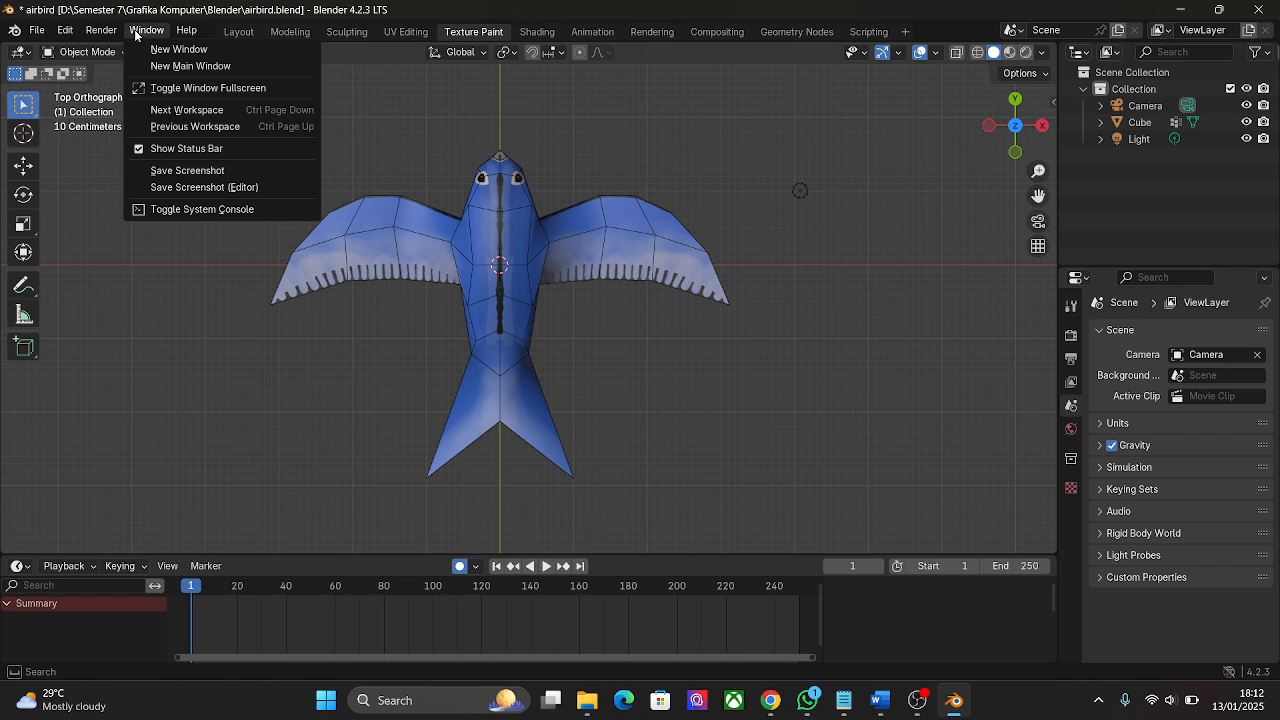
{"action": "mouse_move", "coordinate": [70, 32]}
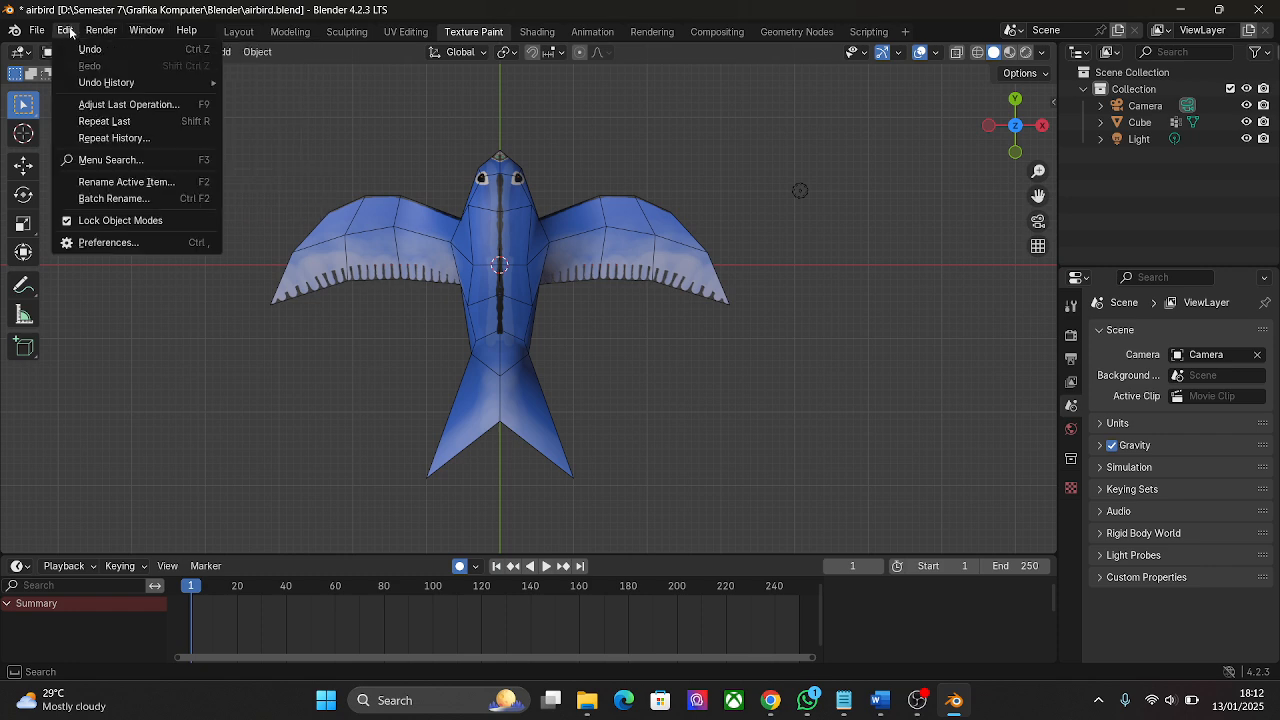
{"action": "left_click", "coordinate": [125, 243]}
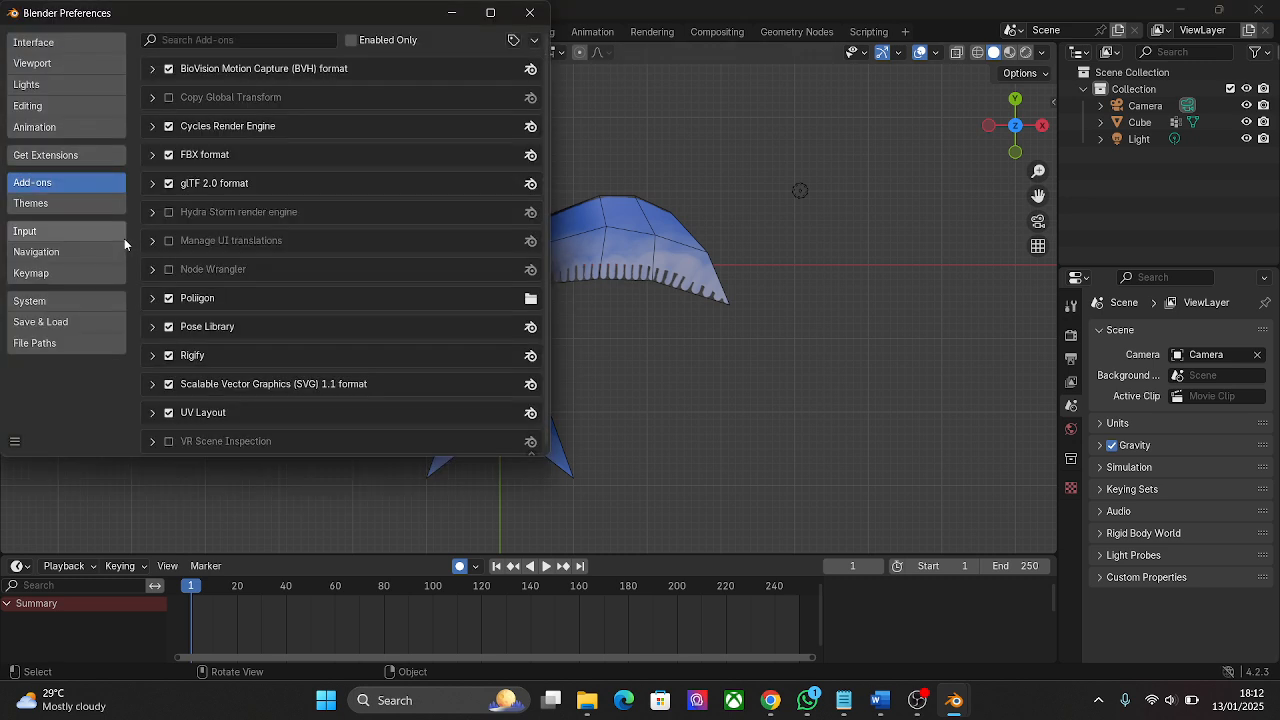
{"action": "left_click", "coordinate": [312, 43]}
{"action": "type", "text": "rig"}
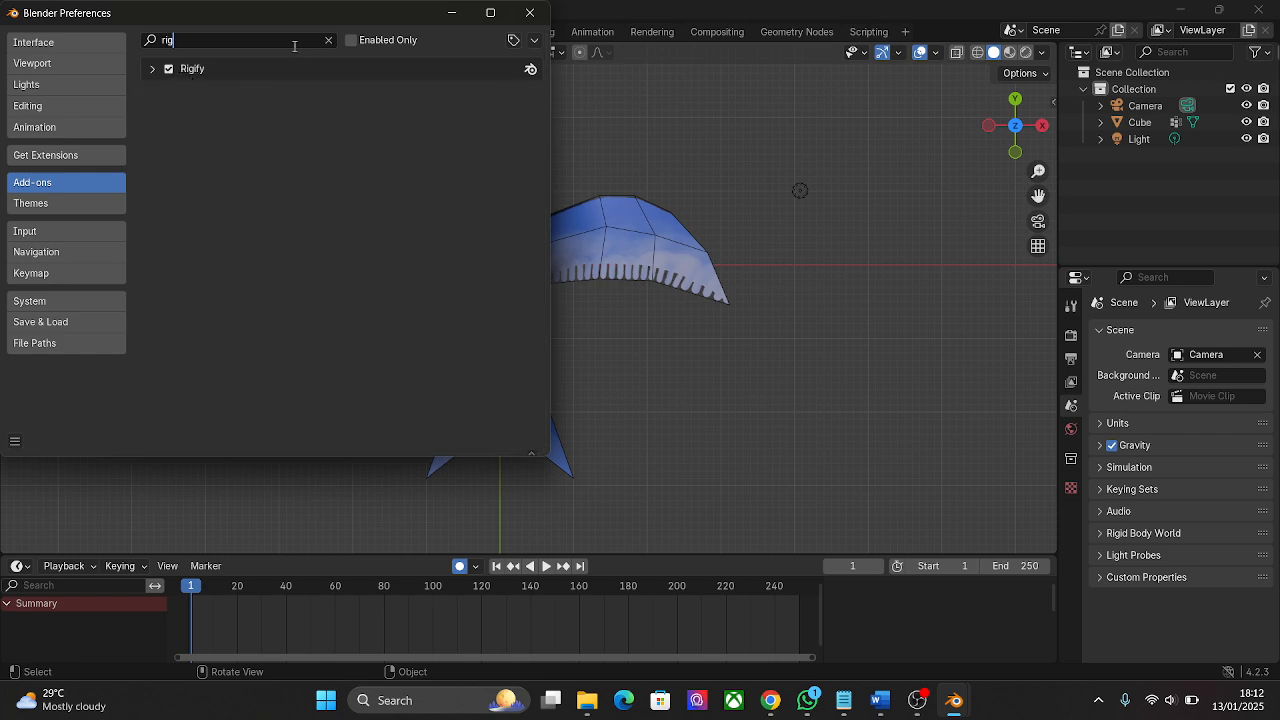
{"action": "left_click", "coordinate": [530, 13]}
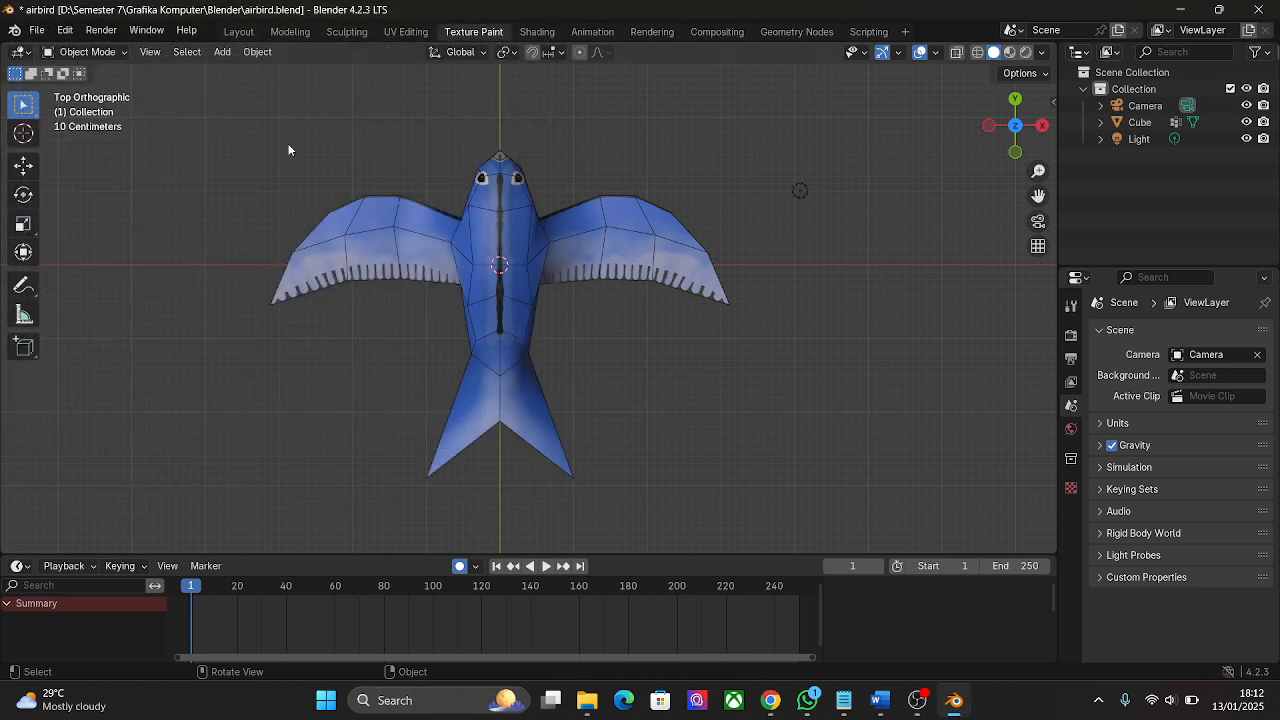
Add a single-bone armature at the bird's centre and set it to display in front of the mesh
{"action": "left_click", "coordinate": [223, 53]}
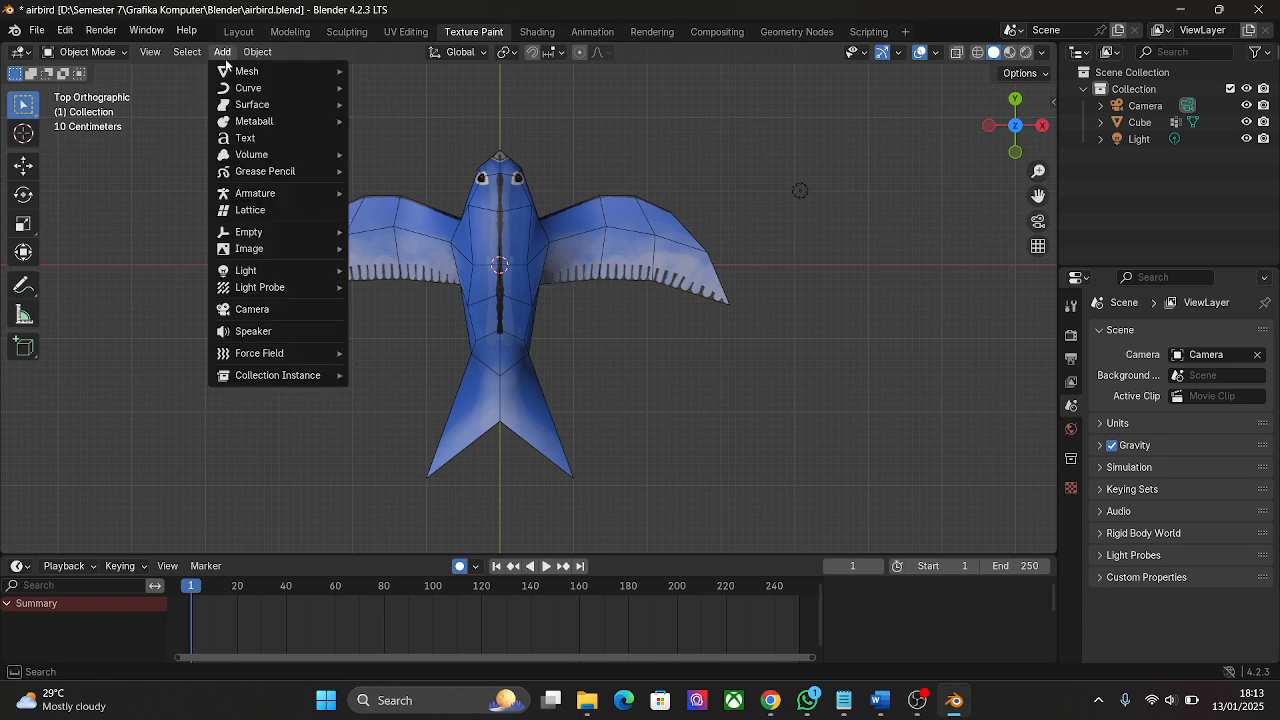
{"action": "mouse_move", "coordinate": [255, 198]}
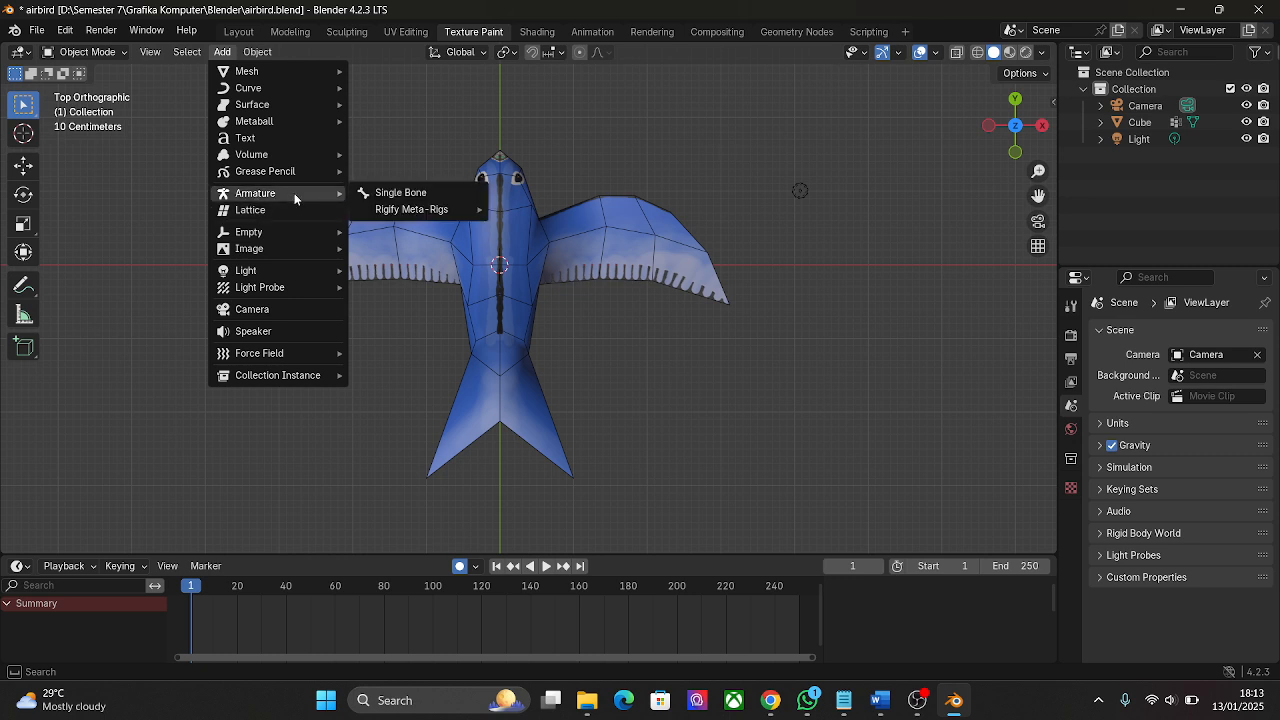
{"action": "left_click", "coordinate": [375, 193]}
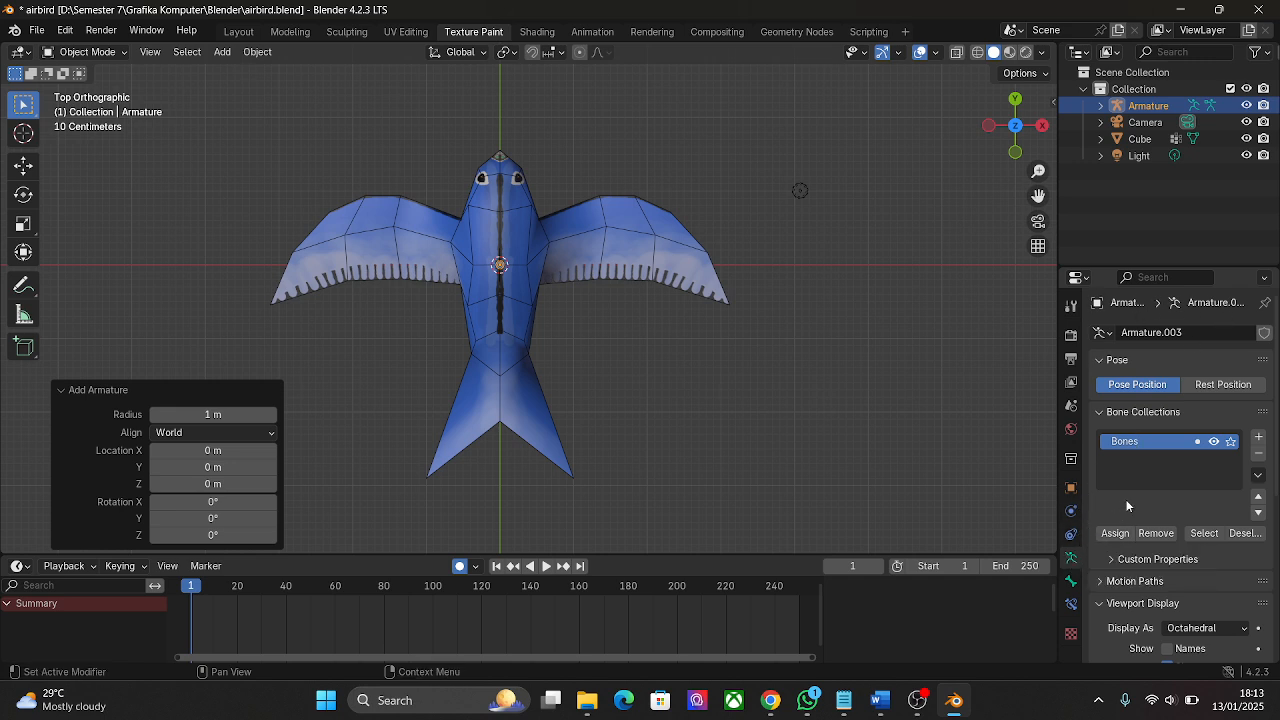
{"action": "scroll", "coordinate": [1100, 514], "scroll_direction": "down", "scroll_amount": 5}
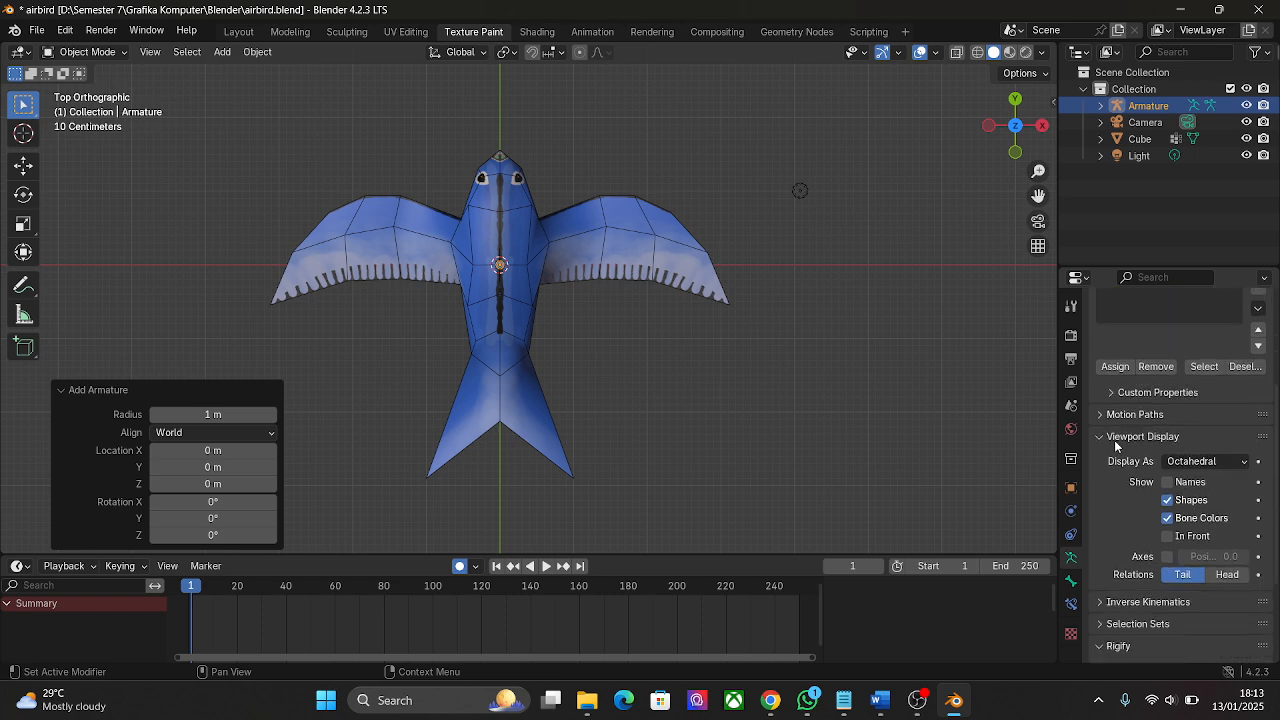
{"action": "left_click", "coordinate": [1166, 537]}
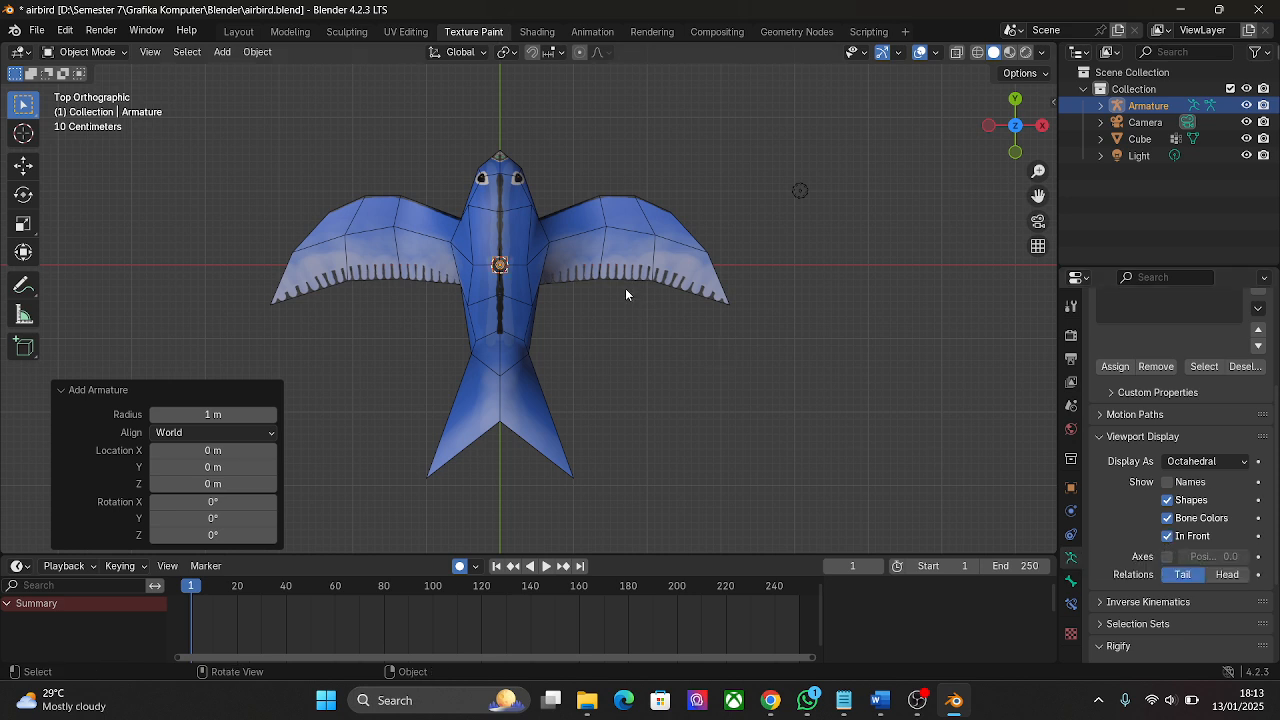
Rotate the armature -90° about the global X axis so the bone lies along the bird's body
{"action": "left_click", "coordinate": [504, 265]}
{"action": "key", "text": "r"}
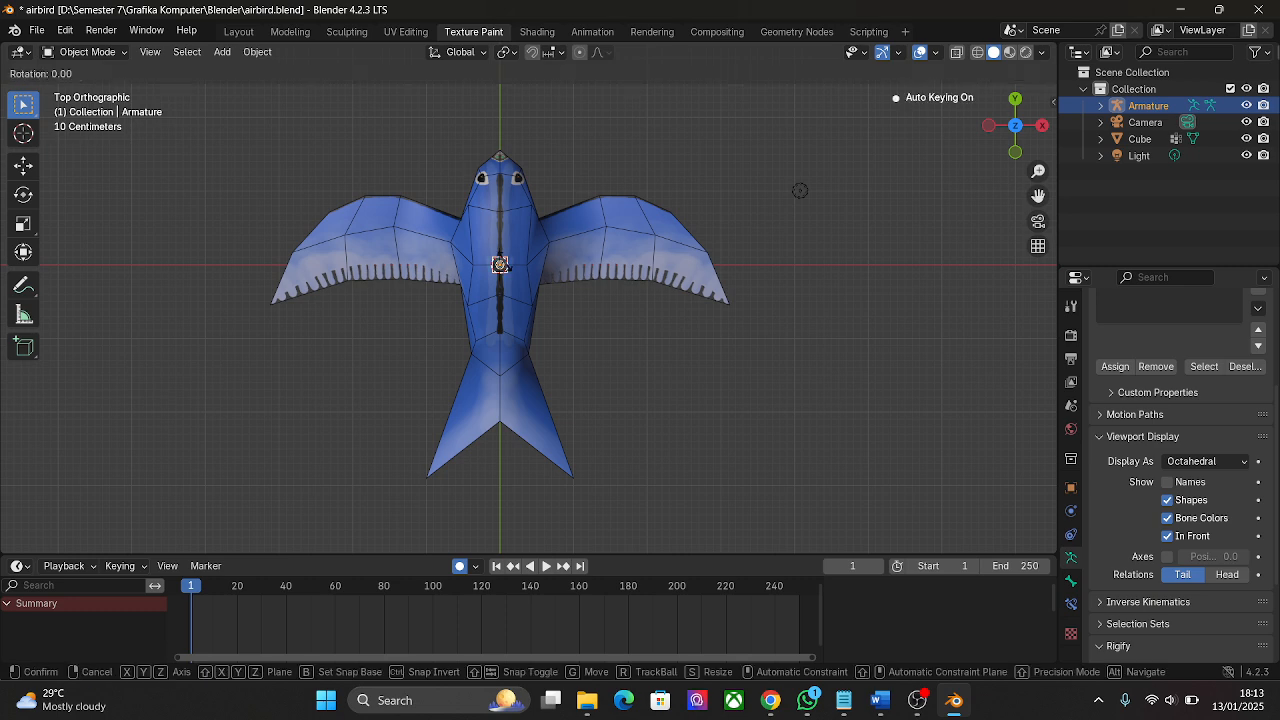
{"action": "key", "text": "x"}
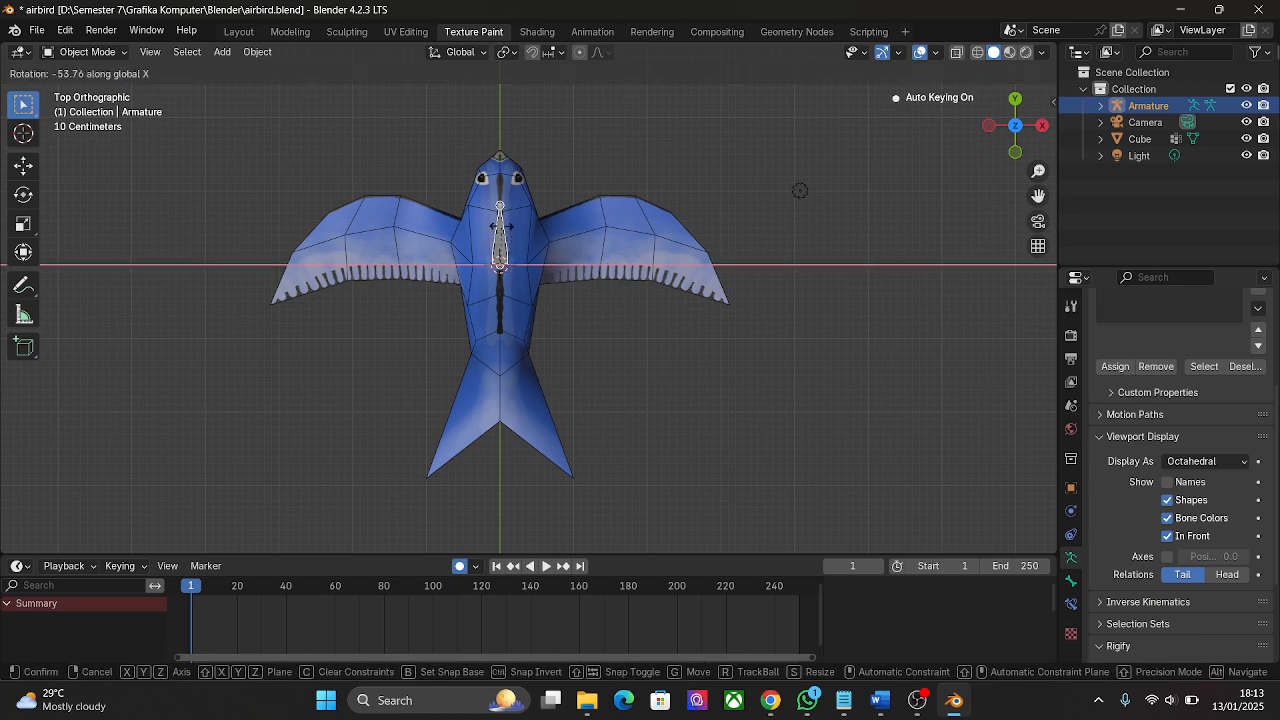
{"action": "left_click", "coordinate": [506, 210]}
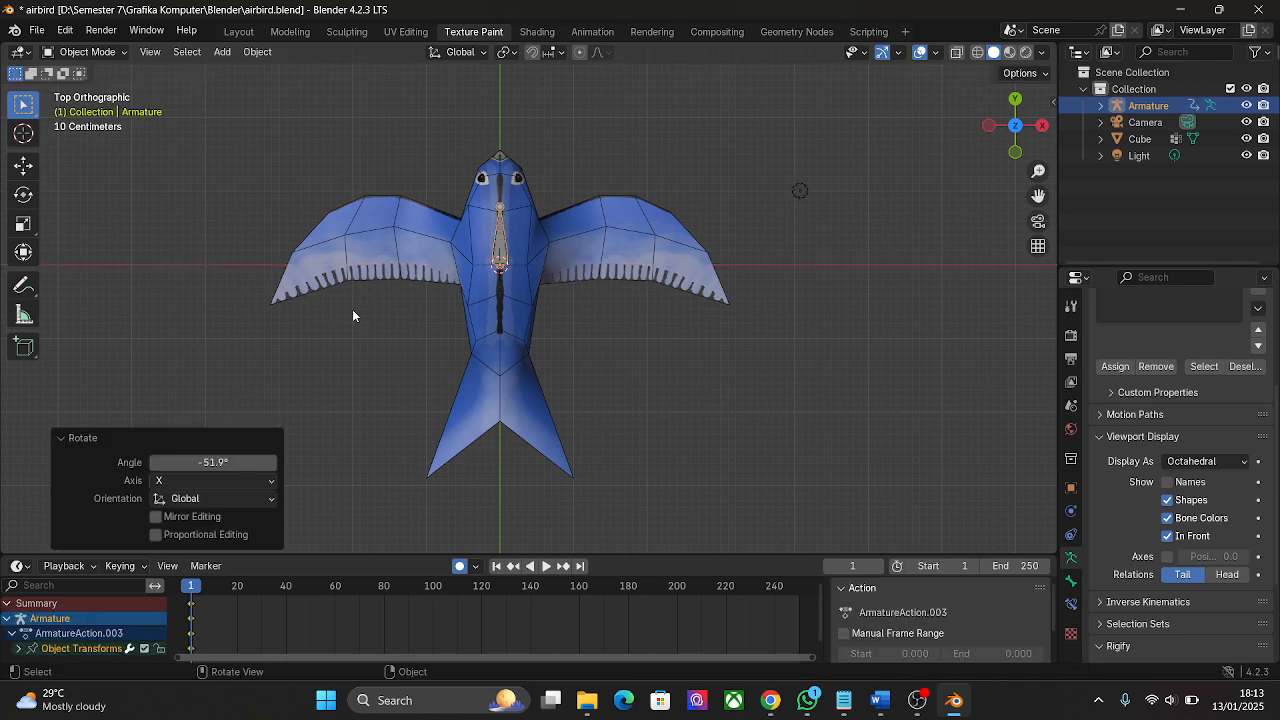
{"action": "middle_click_drag", "start_coordinate": [720, 325], "coordinate": [551, 147]}
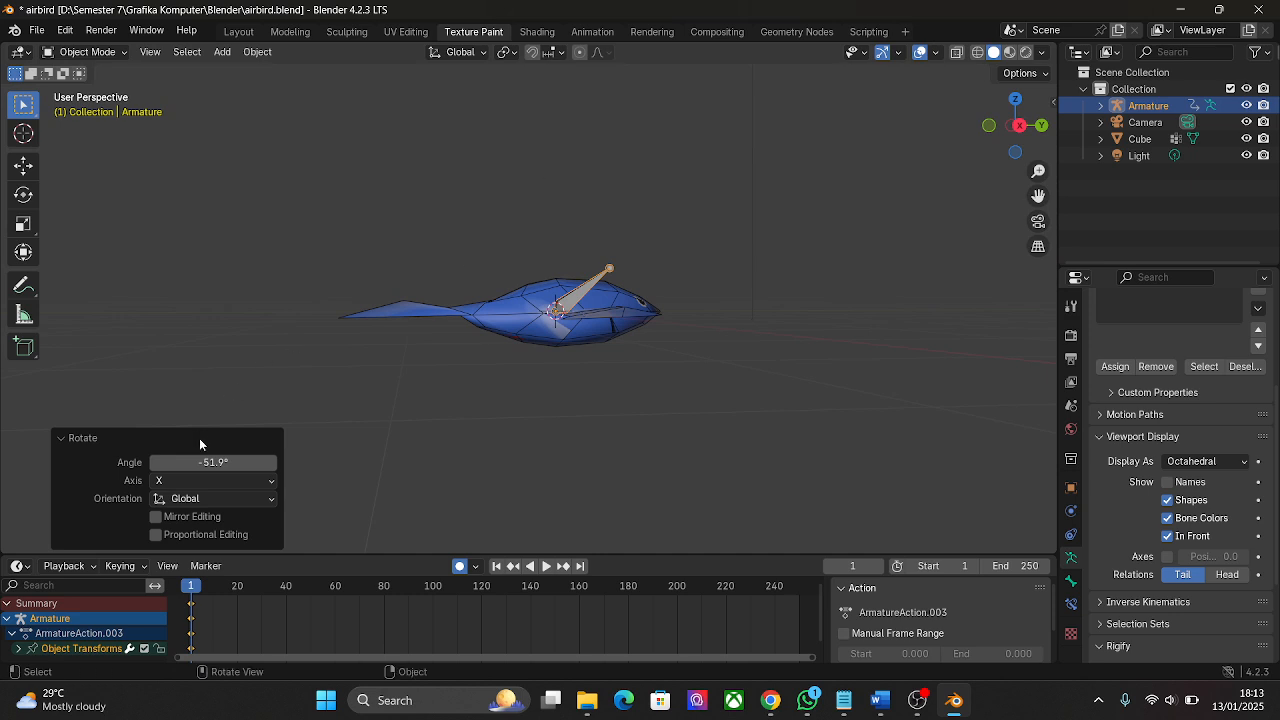
{"action": "left_click", "coordinate": [215, 461]}
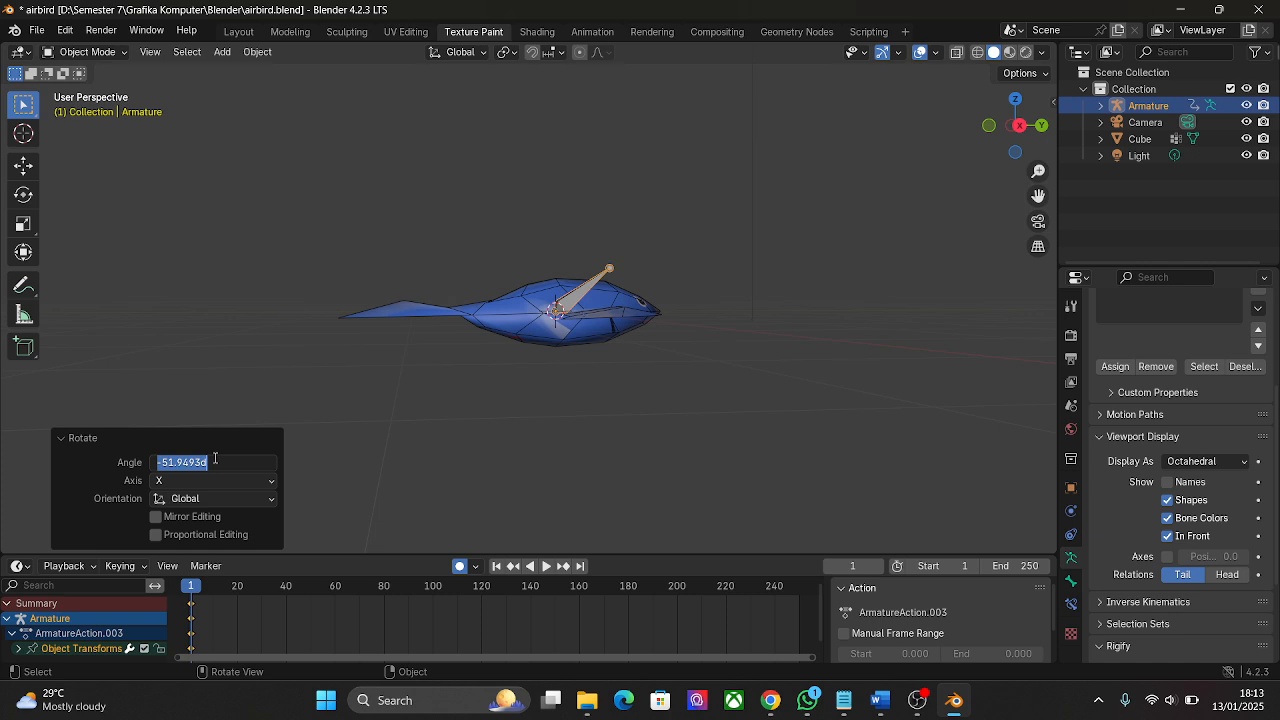
{"action": "key", "text": "Left"}
{"action": "key", "text": "shift+Left"}
{"action": "key", "text": "shift+Left"}
{"action": "key", "text": "shift+Left"}
{"action": "key", "text": "shift+Left"}
{"action": "key", "text": "shift+Left"}
{"action": "key", "text": "shift+Left"}
{"action": "key", "text": "shift+Left"}
{"action": "type", "text": "90"}
{"action": "key", "text": "Return"}
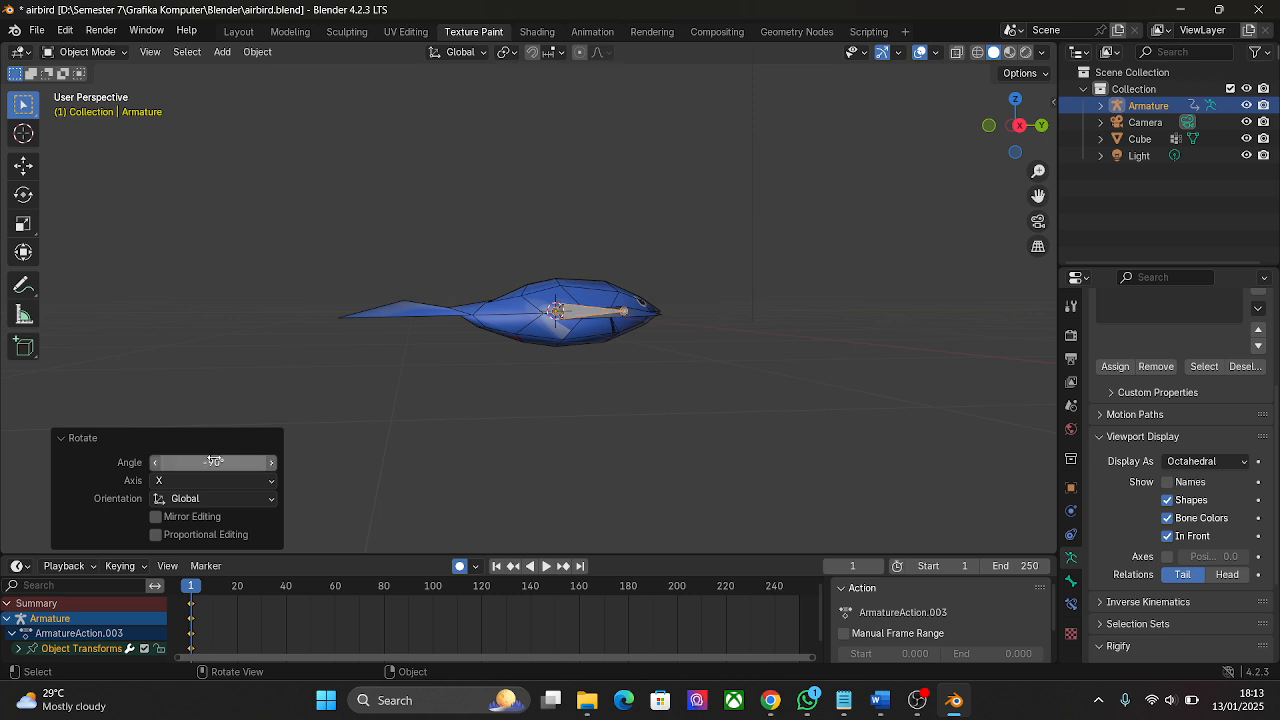
In Edit Mode, move the bone's tip about 0.49 m along the global Y axis to the bird's beak
{"action": "middle_click_drag", "start_coordinate": [850, 262], "coordinate": [857, 315]}
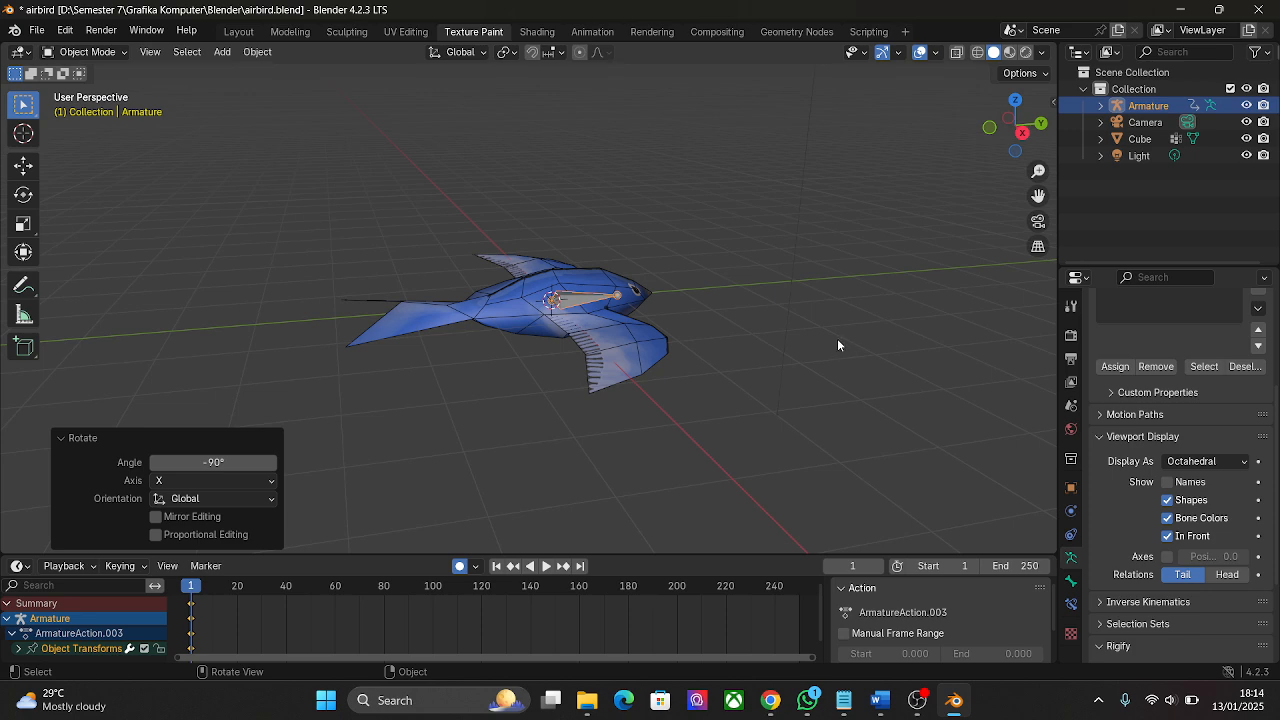
{"action": "middle_click_drag", "start_coordinate": [832, 335], "coordinate": [893, 355]}
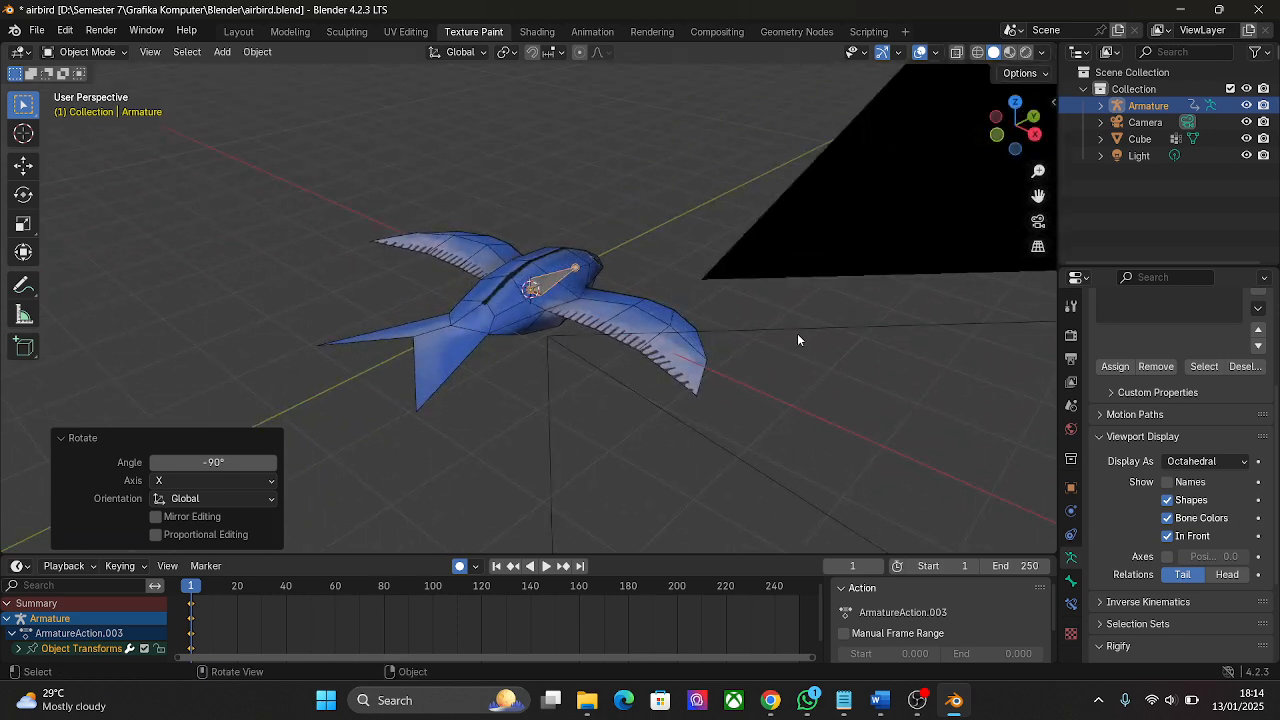
{"action": "middle_click_drag", "start_coordinate": [649, 264], "coordinate": [690, 294]}
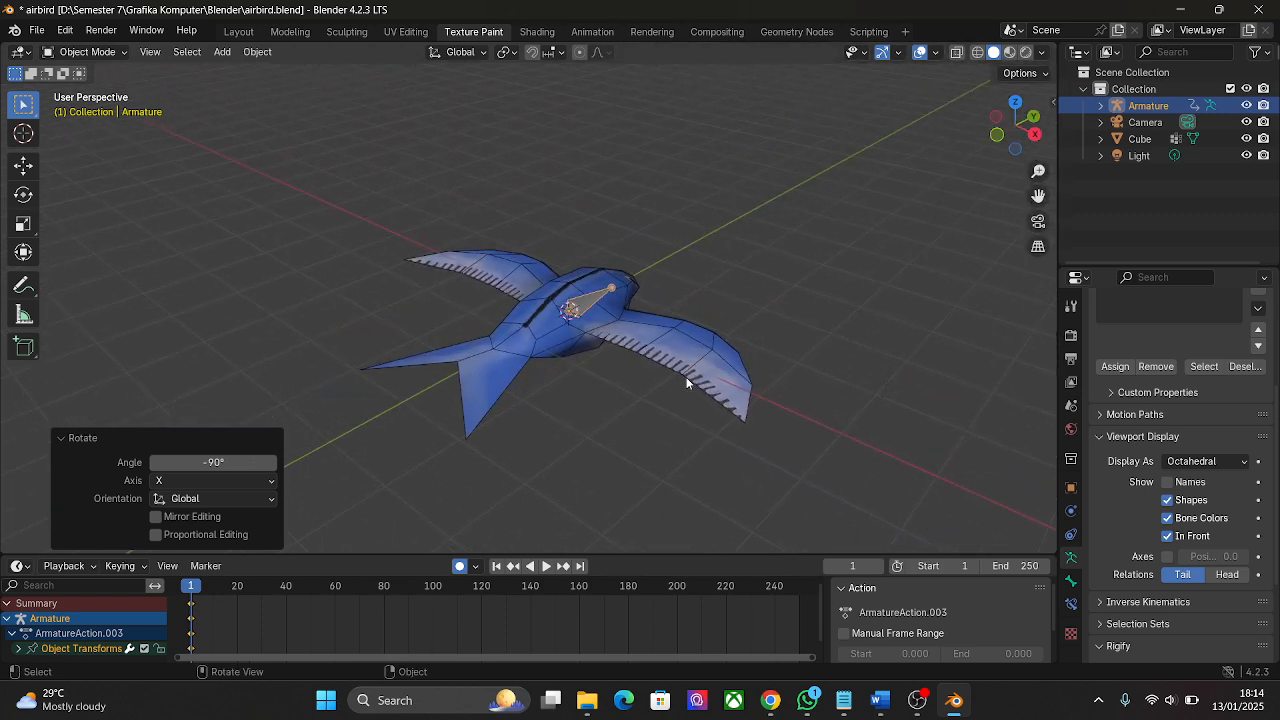
{"action": "scroll", "coordinate": [686, 377], "scroll_direction": "up", "scroll_amount": 4}
{"action": "scroll", "coordinate": [686, 374], "scroll_direction": "down", "scroll_amount": 5}
{"action": "scroll", "coordinate": [678, 368], "scroll_direction": "up", "scroll_amount": 3}
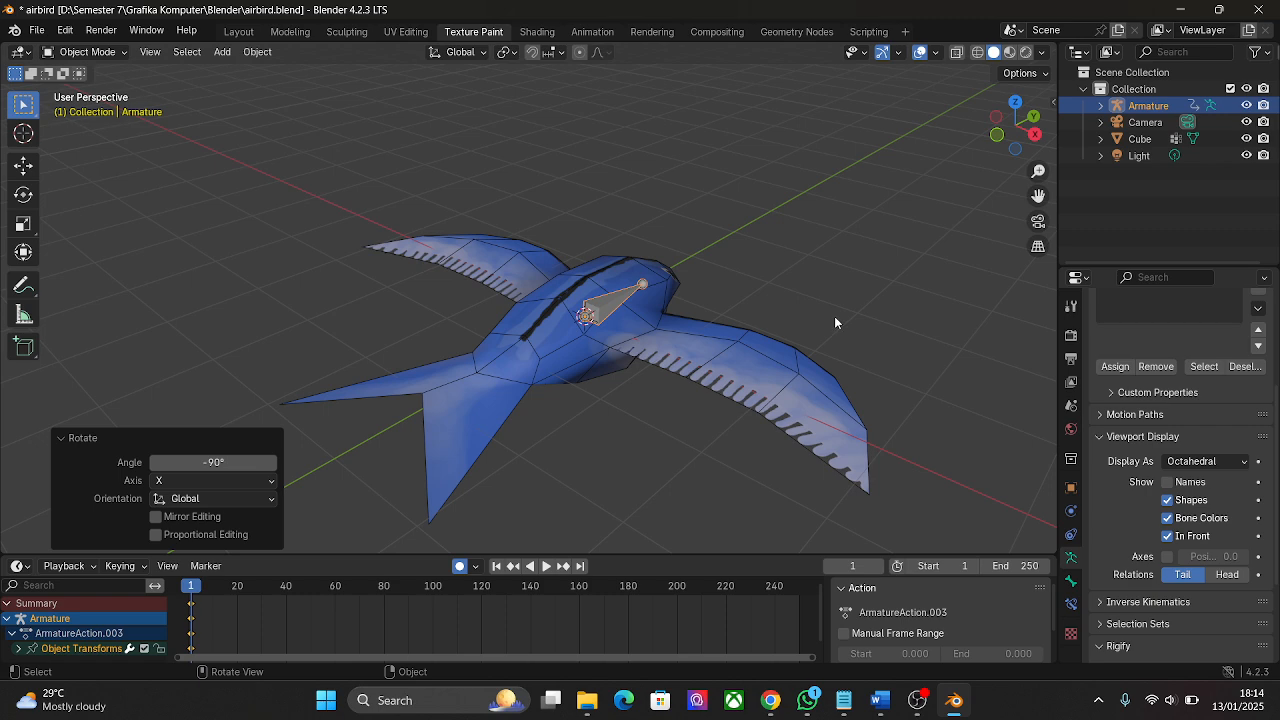
{"action": "middle_click_drag", "start_coordinate": [836, 322], "coordinate": [726, 294]}
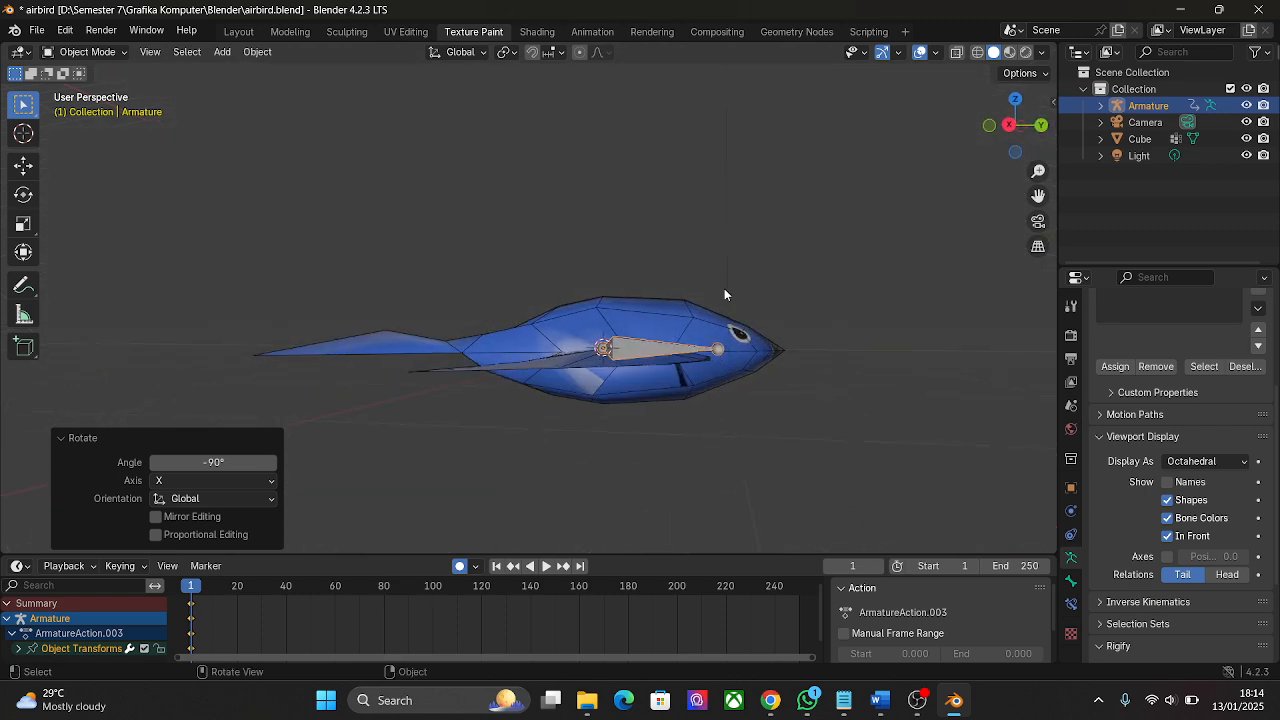
{"action": "left_click", "coordinate": [94, 52]}
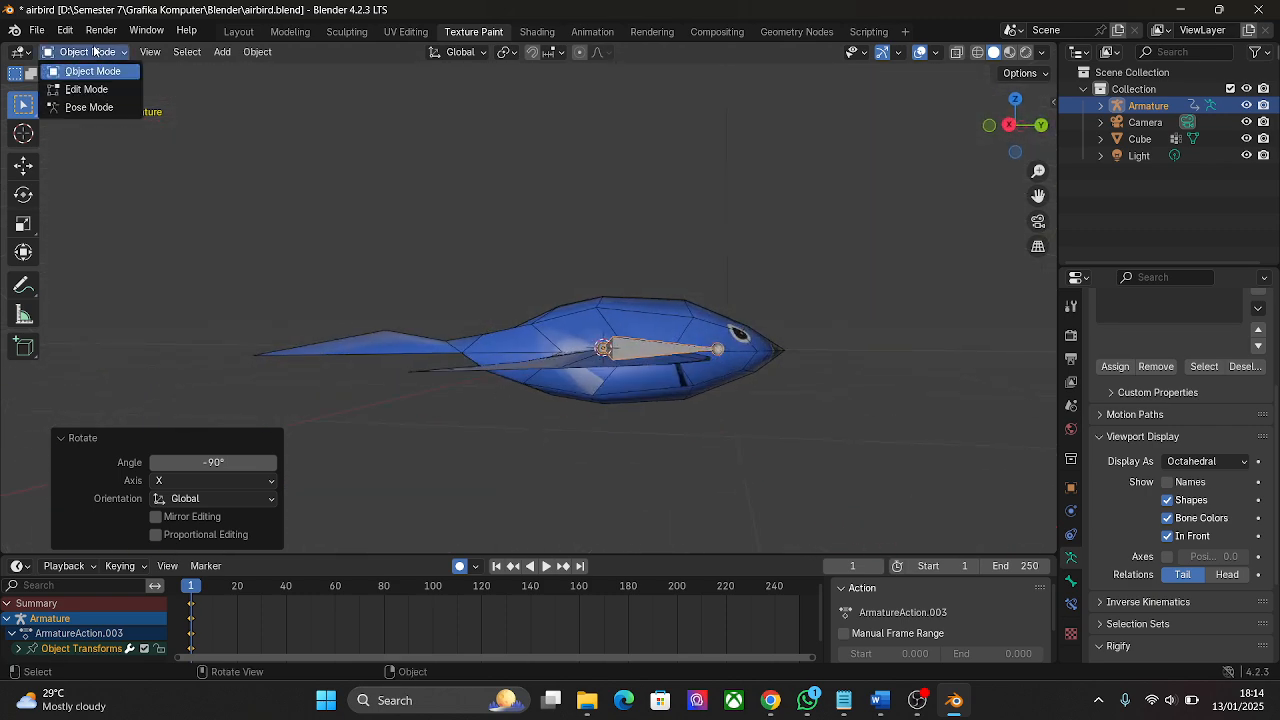
{"action": "left_click", "coordinate": [84, 89]}
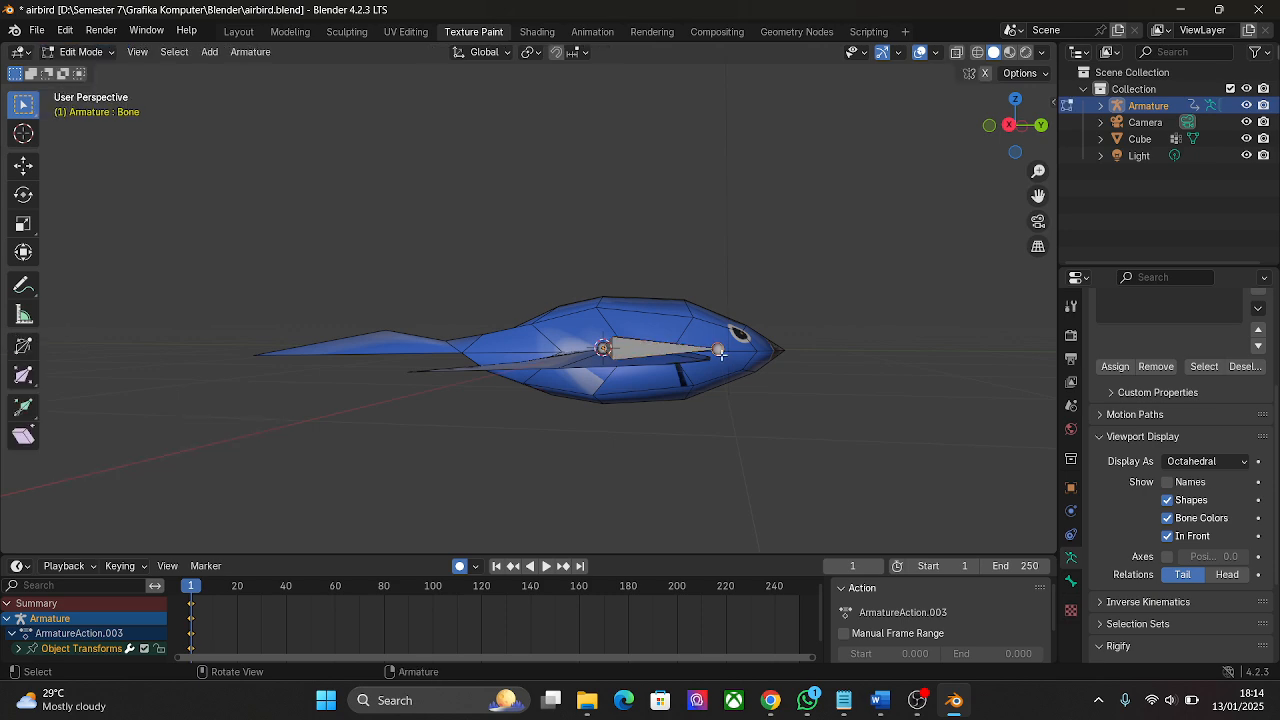
{"action": "scroll", "coordinate": [767, 376], "scroll_direction": "up", "scroll_amount": 5}
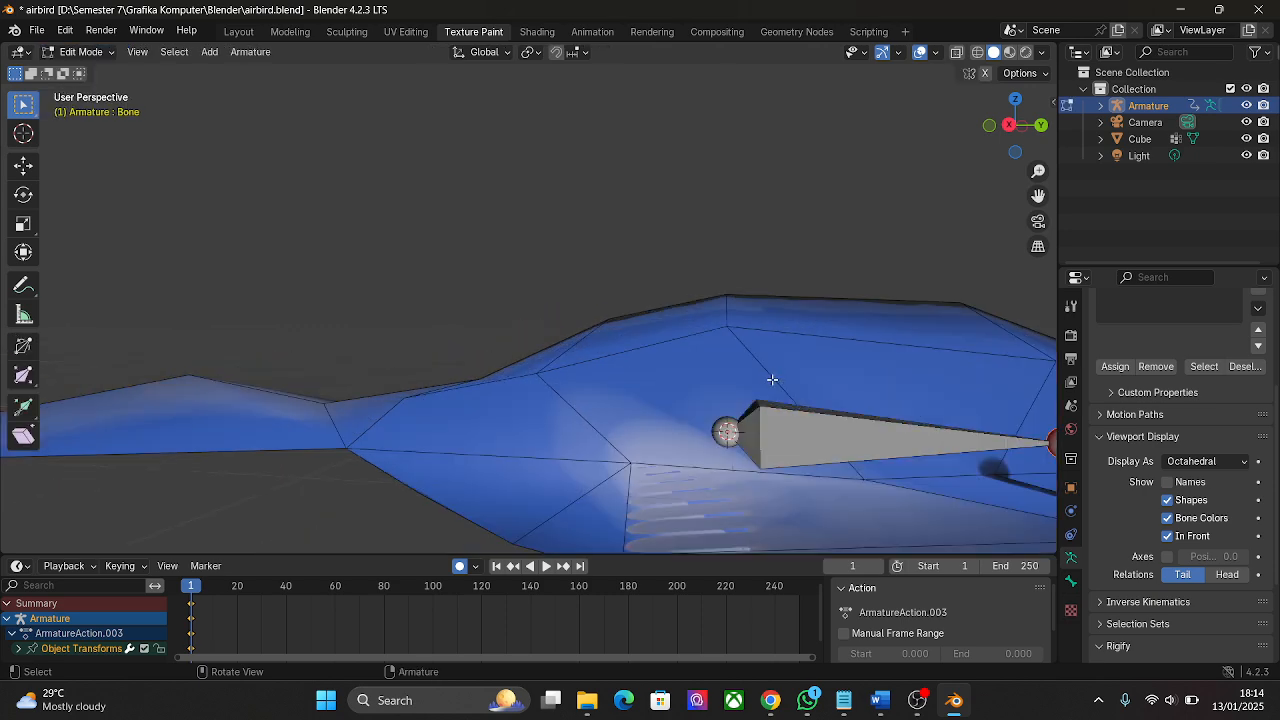
{"action": "middle_click_drag", "start_coordinate": [766, 257], "coordinate": [564, 277]}
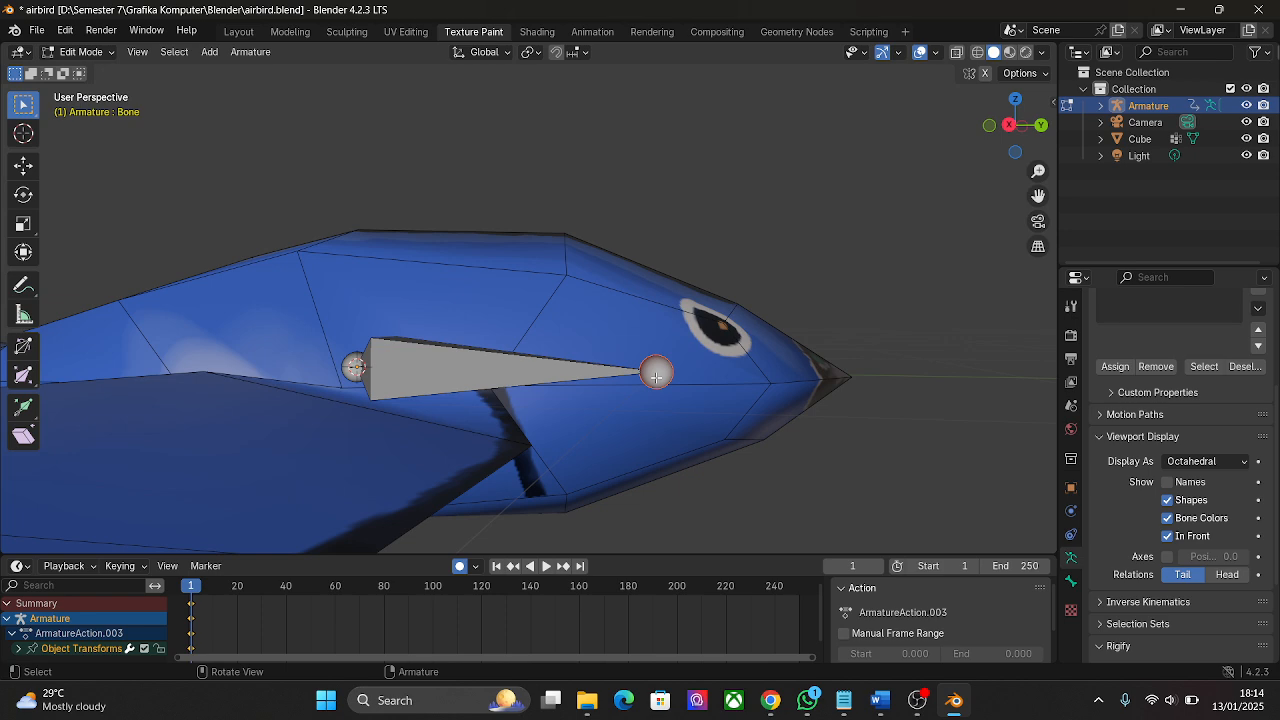
{"action": "key", "text": "g"}
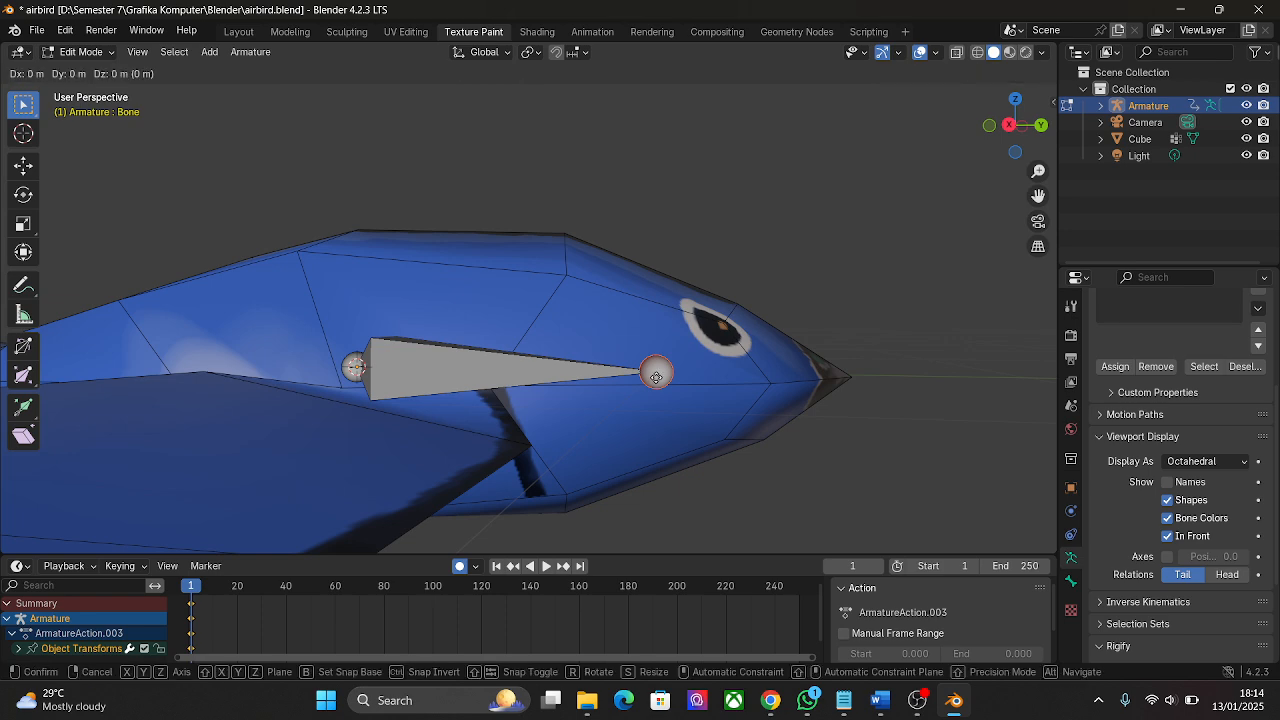
{"action": "key", "text": "y"}
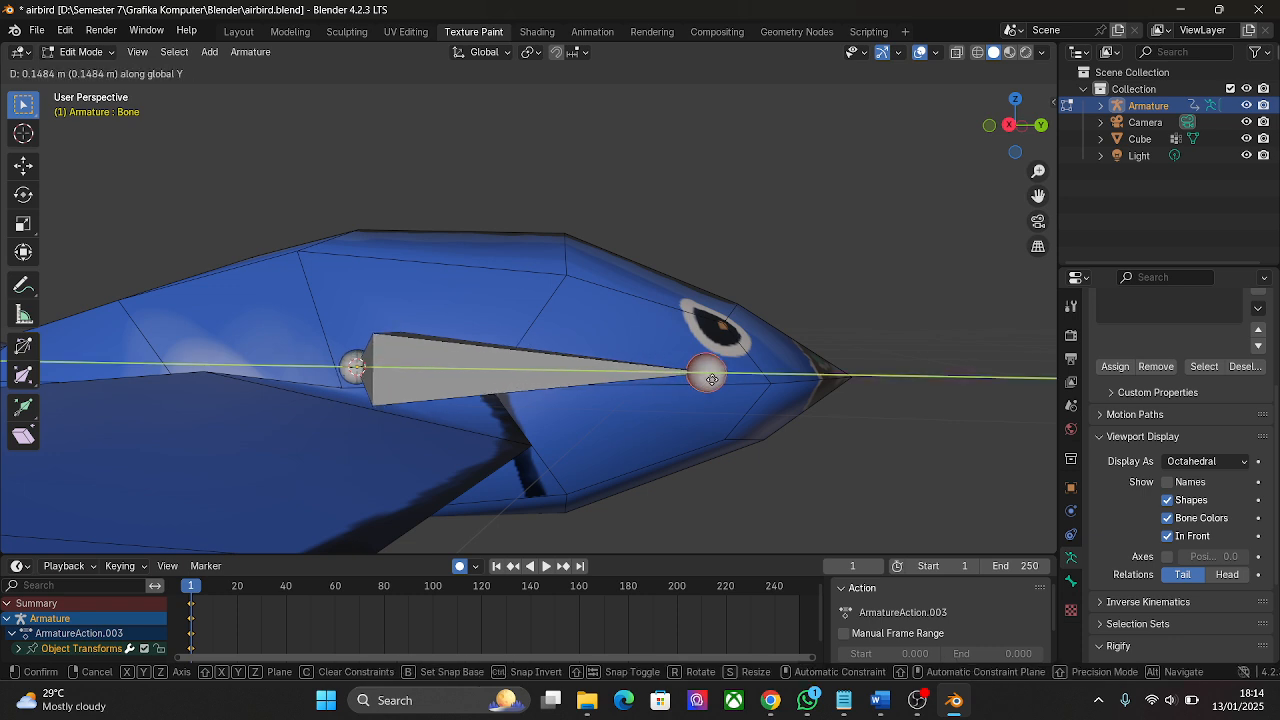
{"action": "left_click", "coordinate": [825, 405]}
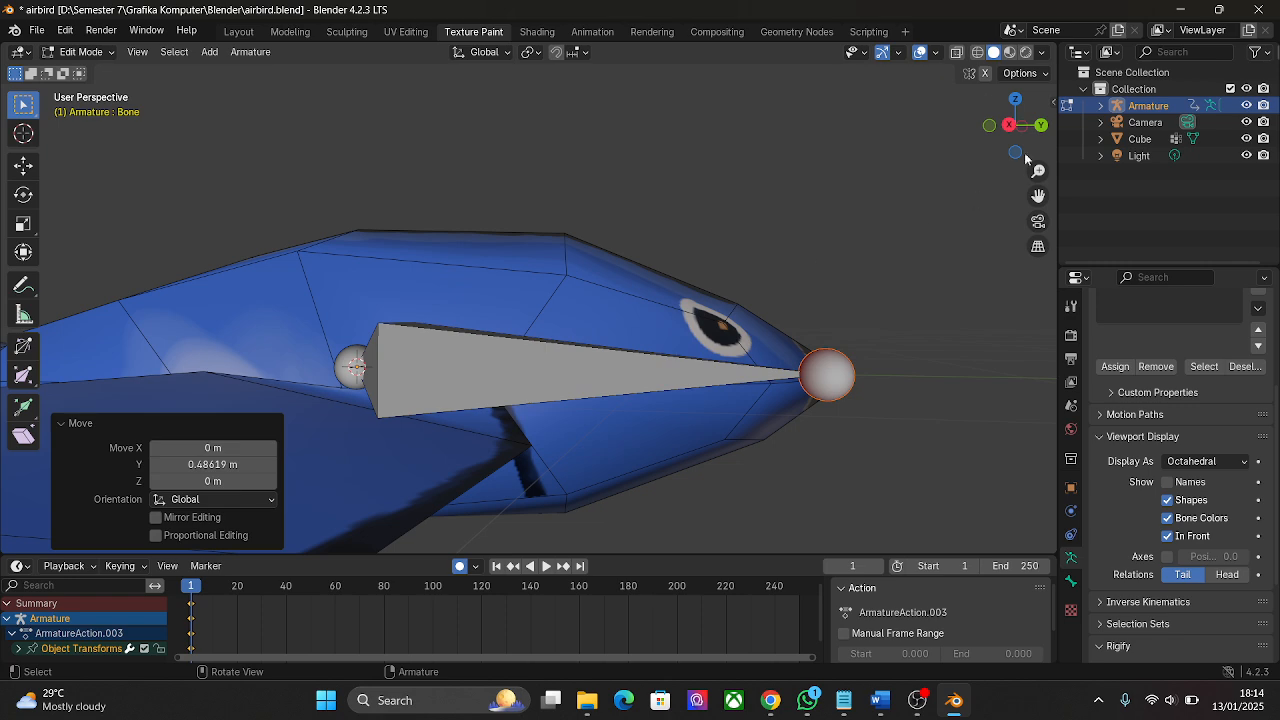
From the top view, move the bone's root end about -0.4 m along the global Y axis towards the tail
{"action": "key", "text": "KP_5"}
{"action": "left_click", "coordinate": [1015, 102]}
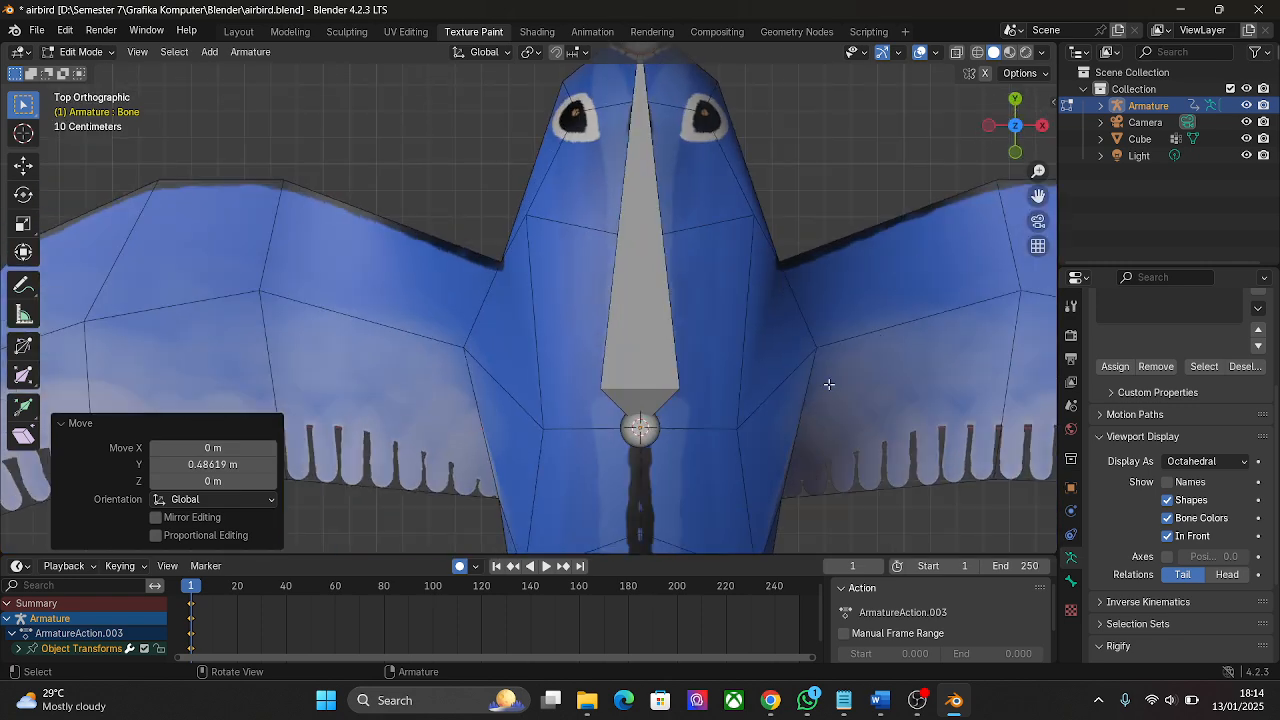
{"action": "scroll", "coordinate": [829, 384], "scroll_direction": "down", "scroll_amount": 3}
{"action": "scroll", "coordinate": [829, 384], "scroll_direction": "down", "scroll_amount": 1}
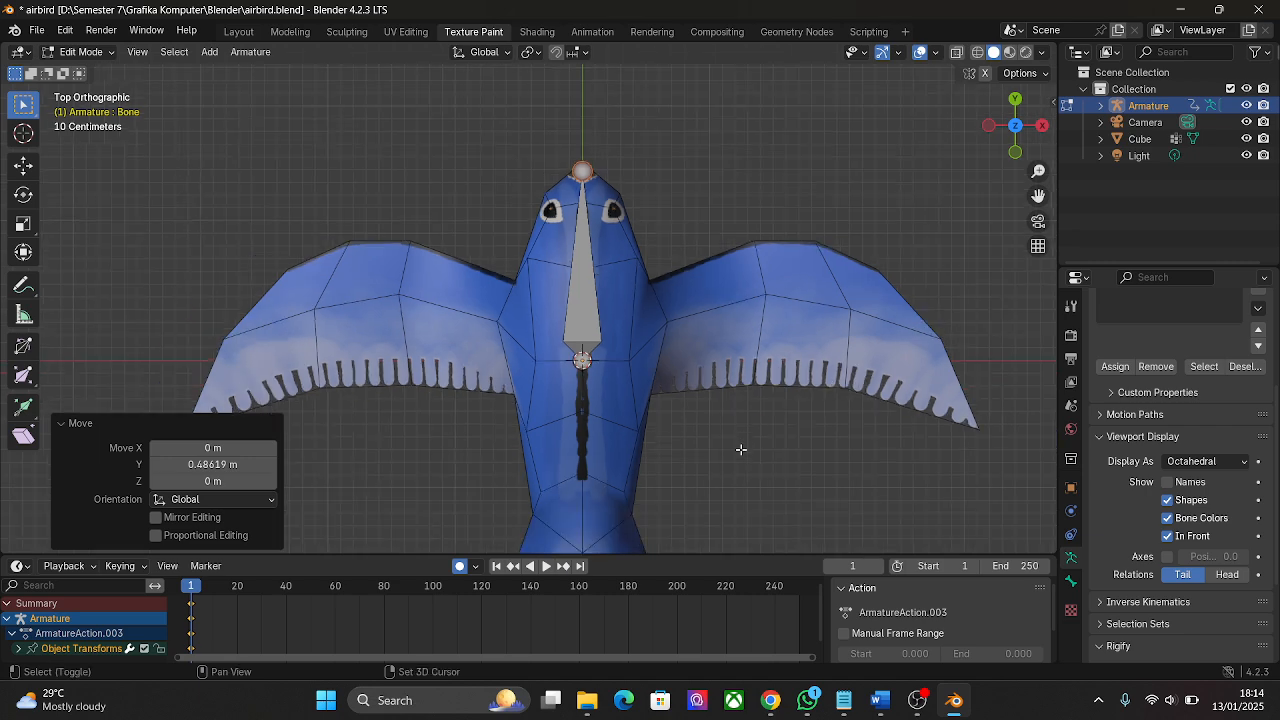
{"action": "middle_click_drag", "start_coordinate": [740, 443], "coordinate": [720, 319], "text": "shift"}
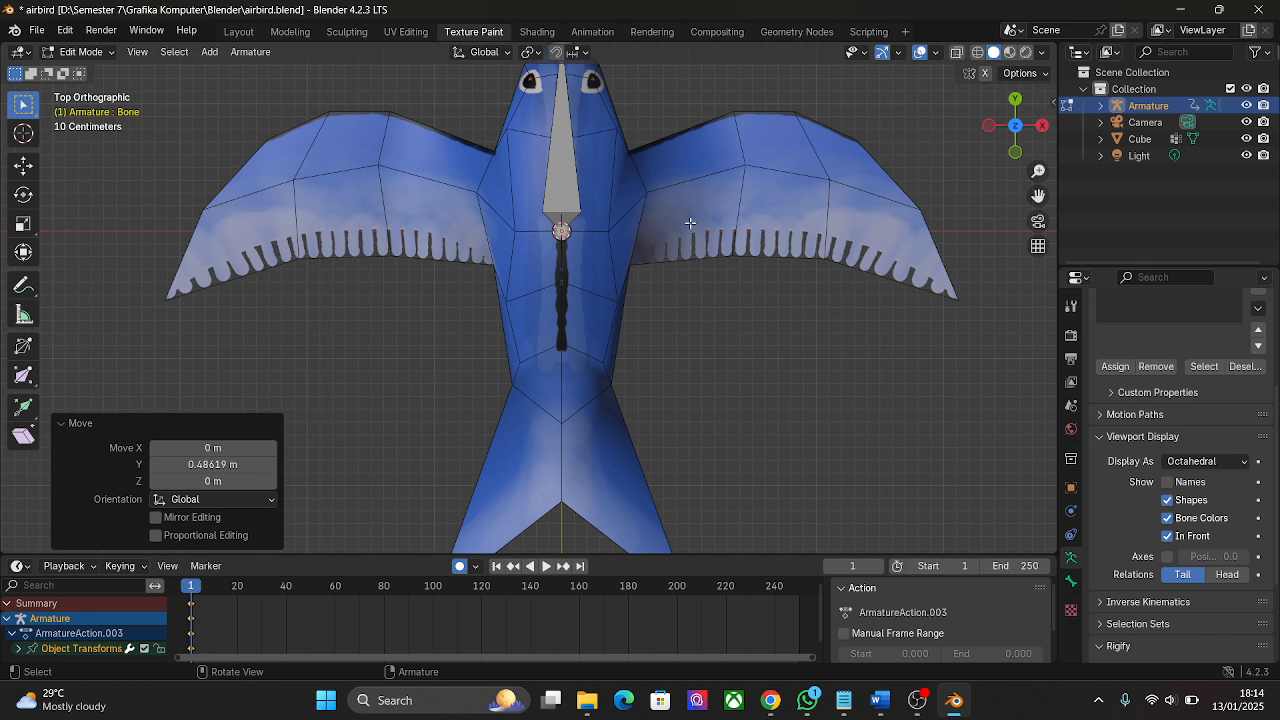
{"action": "left_click", "coordinate": [562, 231]}
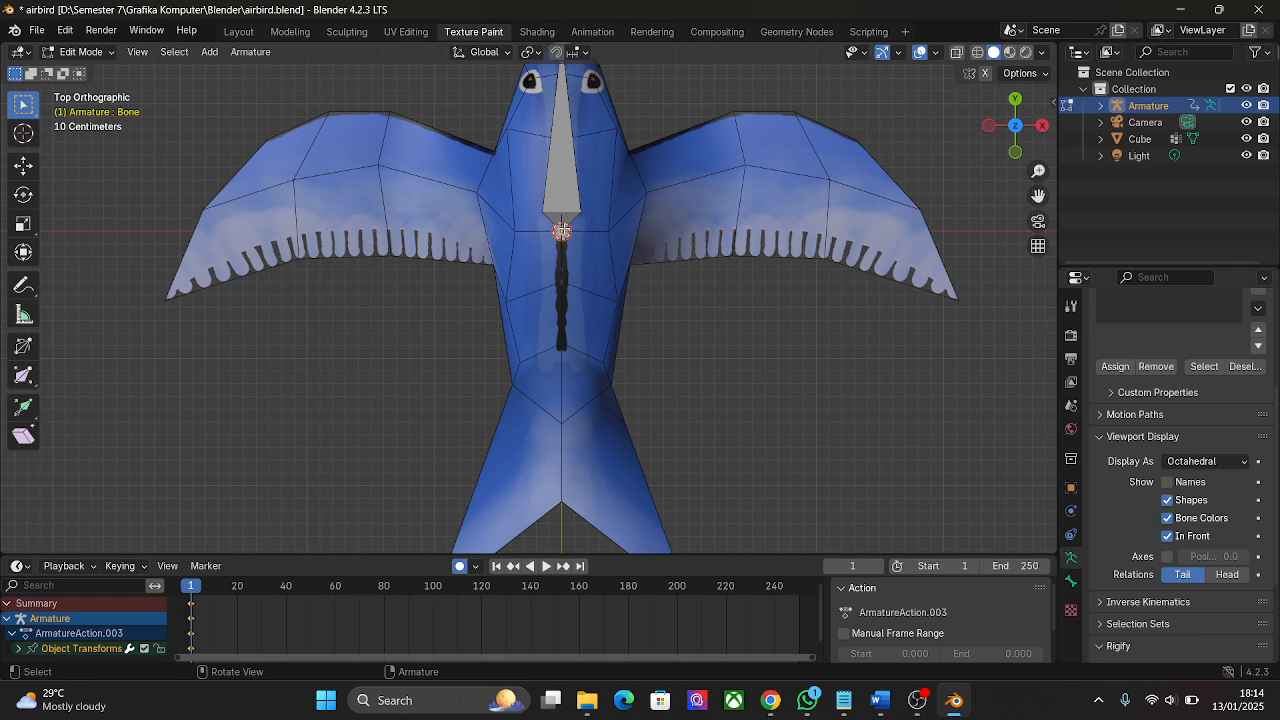
{"action": "key", "text": "g"}
{"action": "key", "text": "y"}
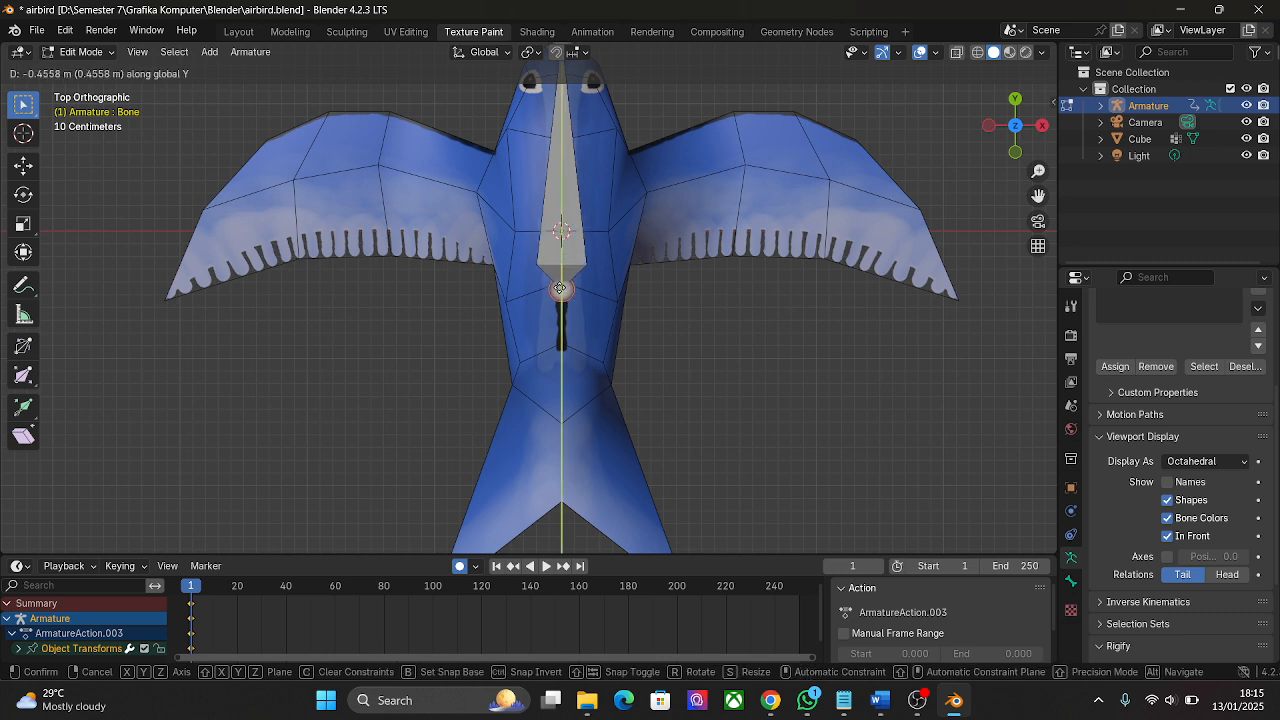
{"action": "left_click", "coordinate": [561, 282]}
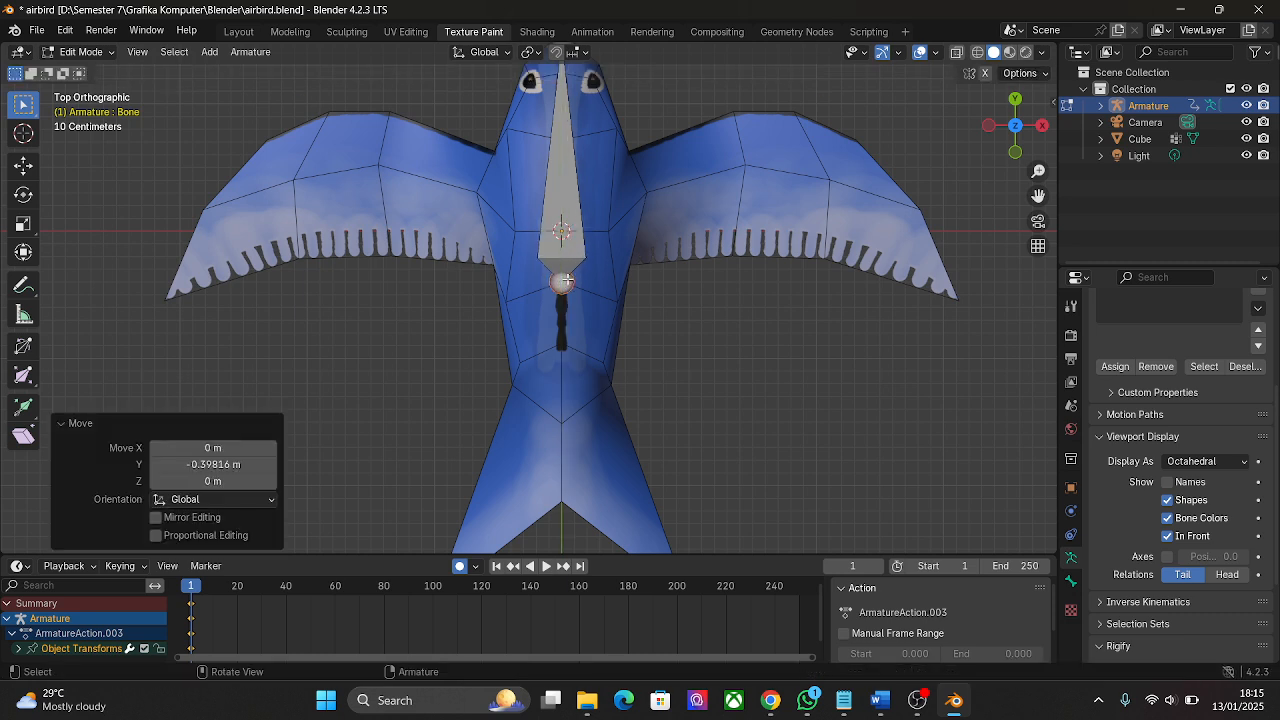
Duplicate the body bone and move the copy about -1.61 m along the global Y axis towards the tail
{"action": "left_click", "coordinate": [769, 343]}
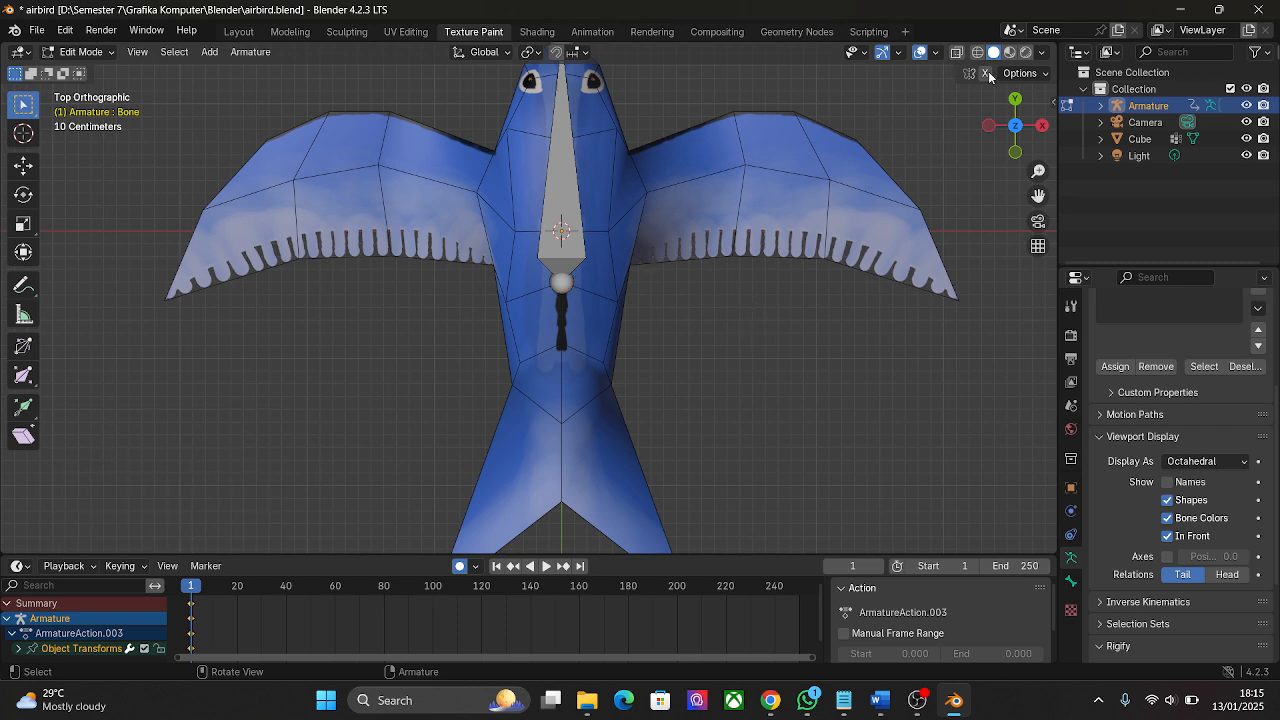
{"action": "left_click", "coordinate": [1101, 106]}
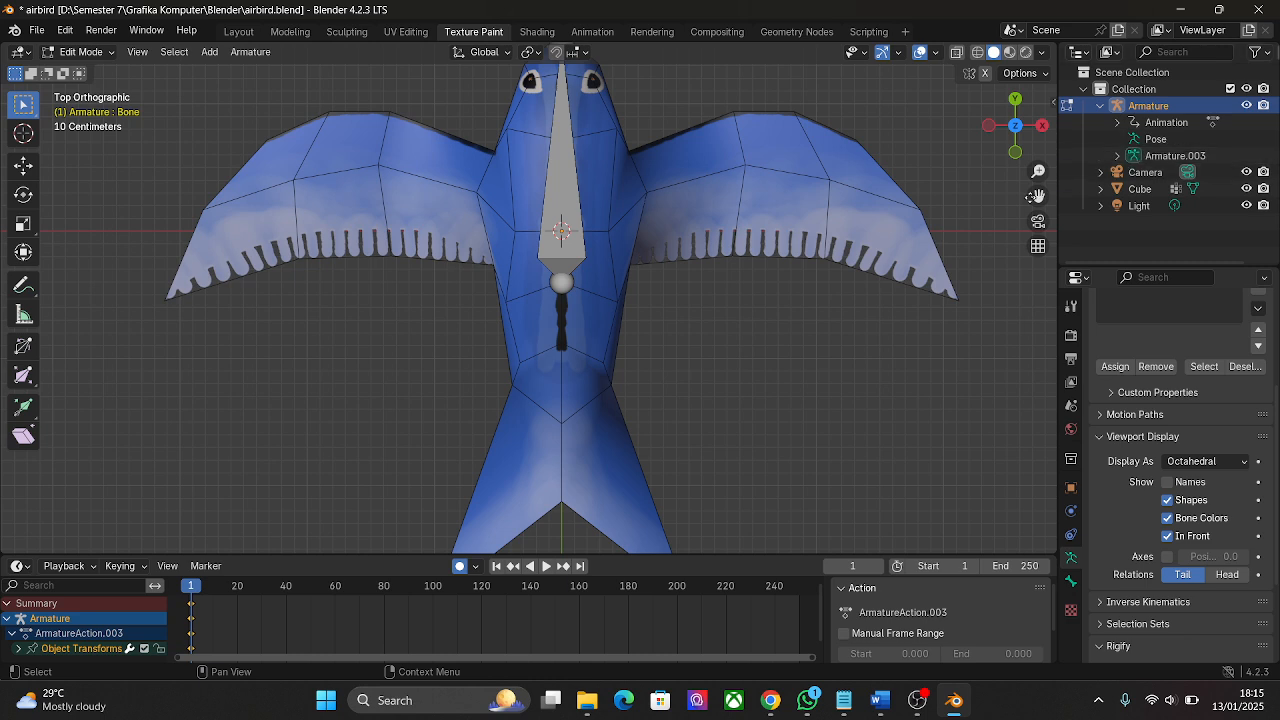
{"action": "left_click", "coordinate": [566, 229]}
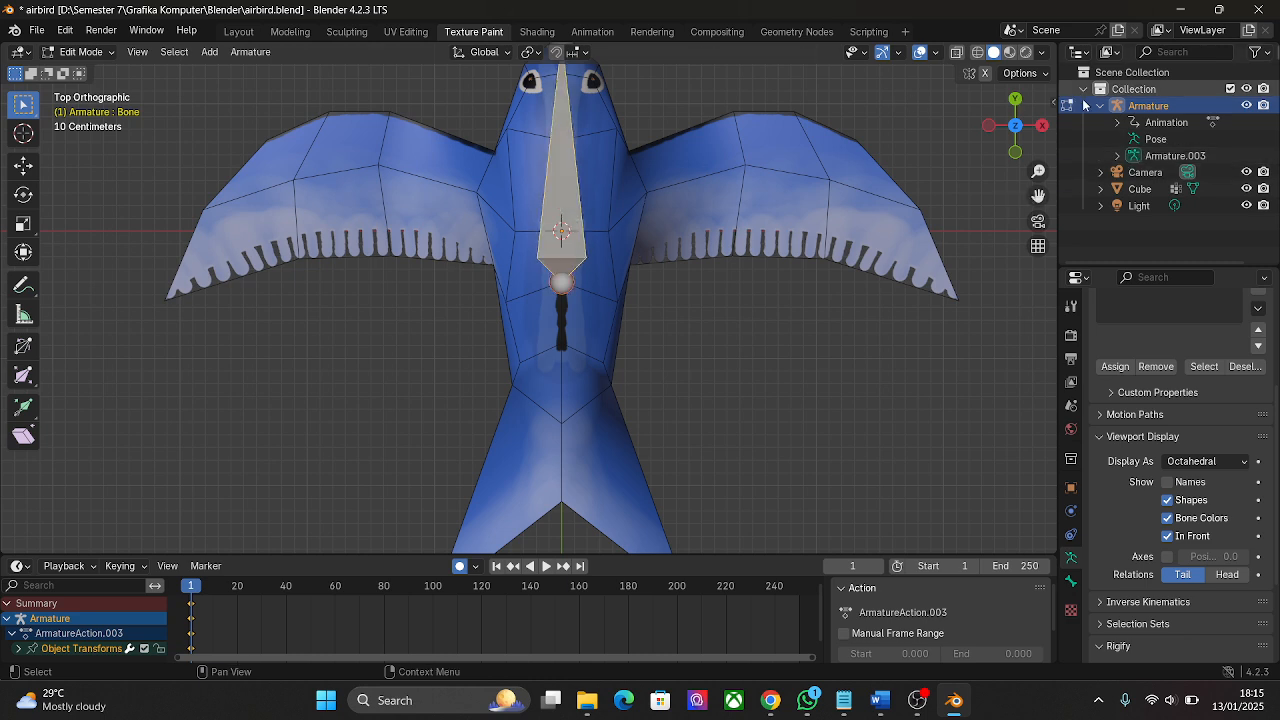
{"action": "left_click", "coordinate": [1119, 157]}
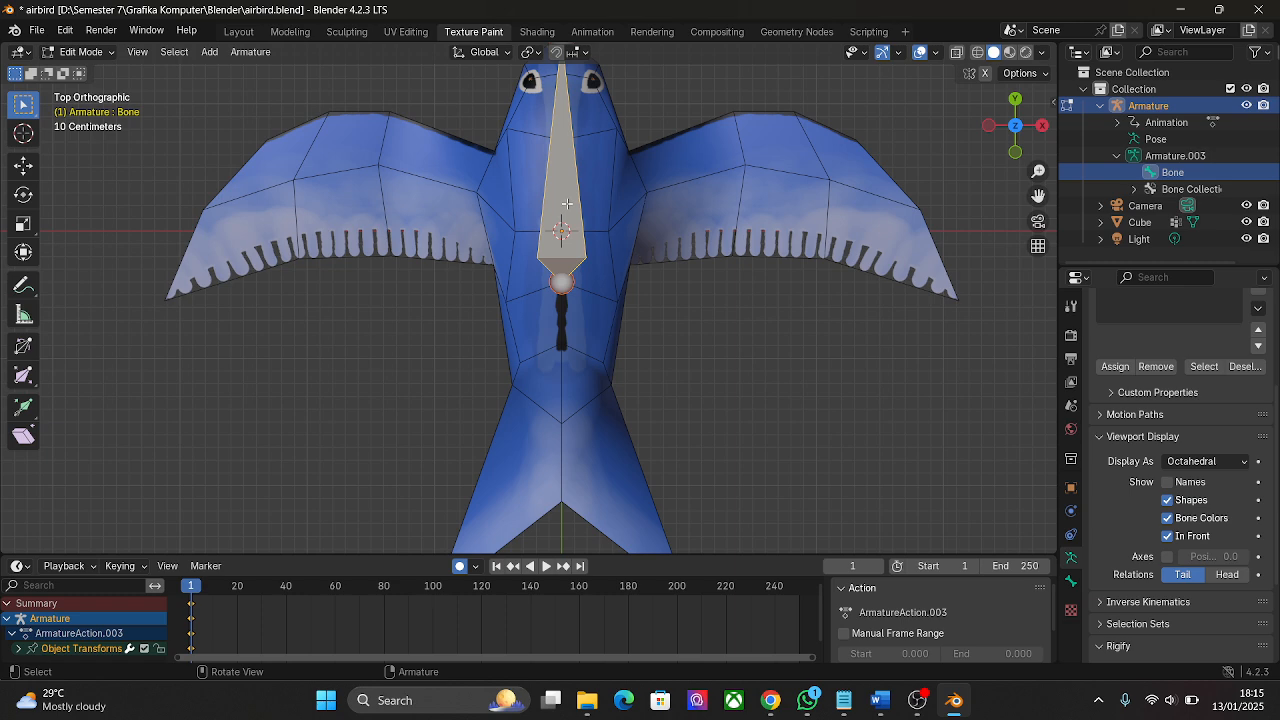
{"action": "key", "text": "shift"}
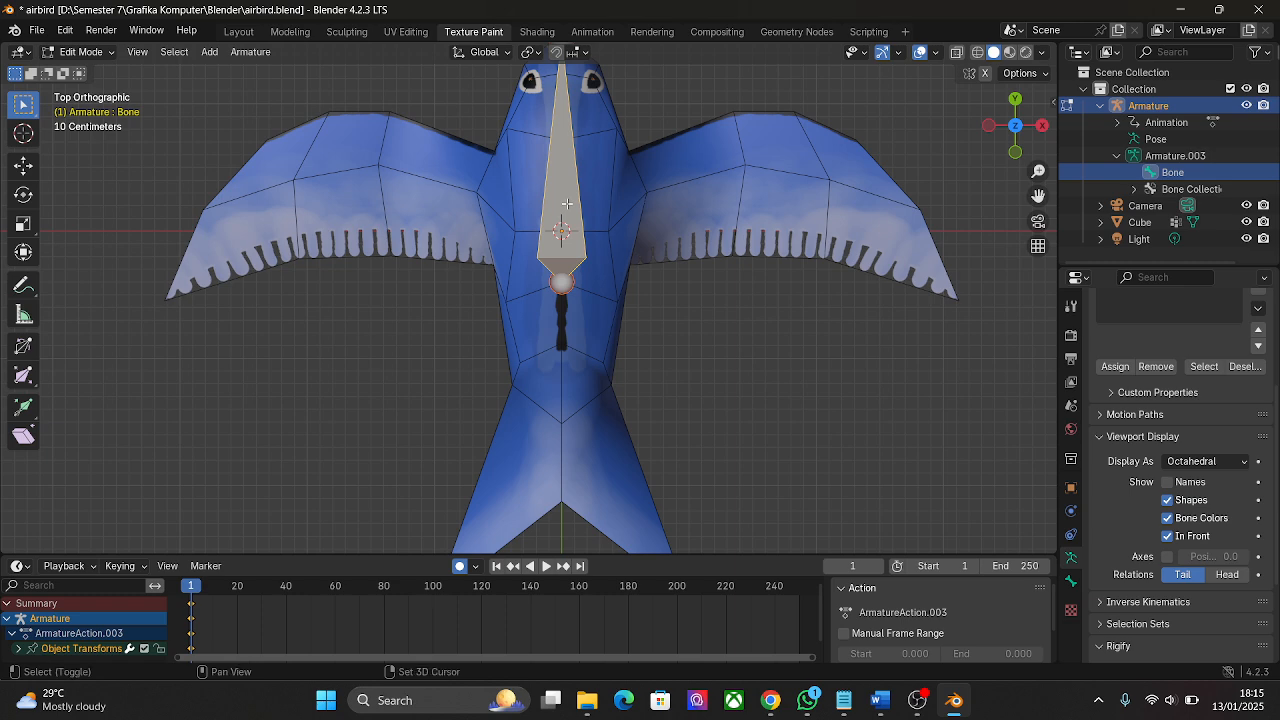
{"action": "key", "text": "shift+d"}
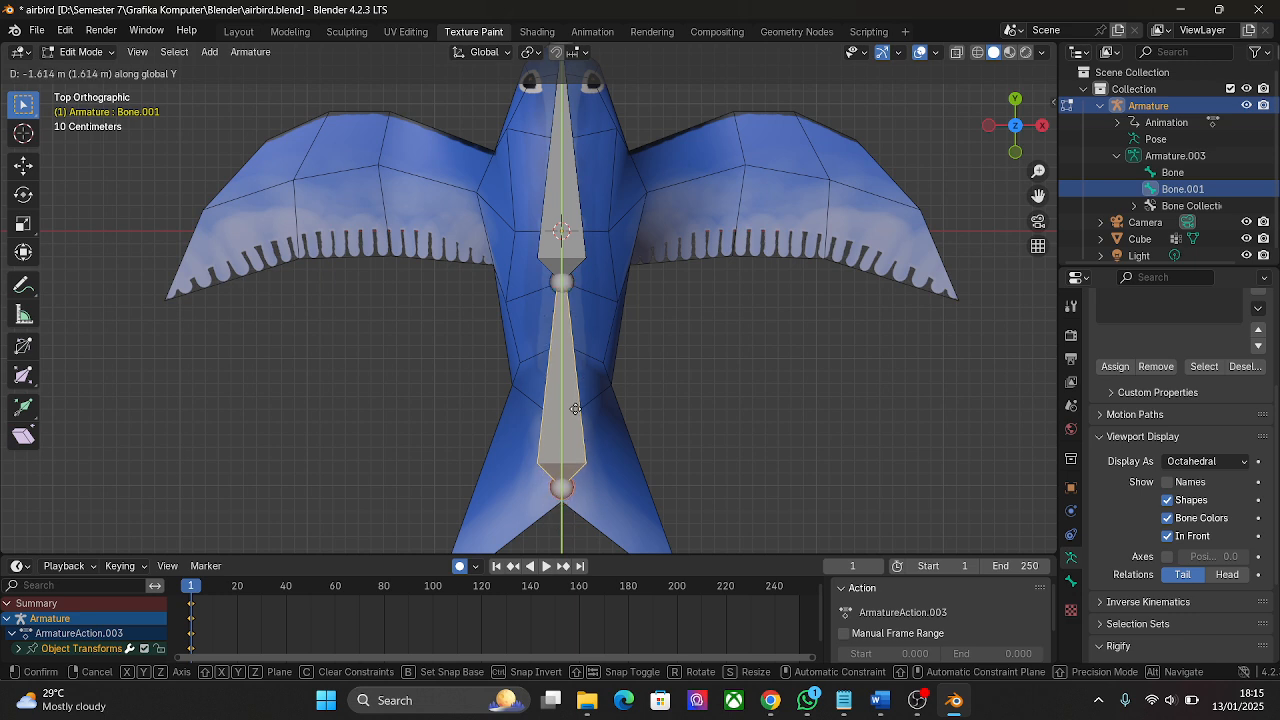
{"action": "left_click", "coordinate": [575, 409]}
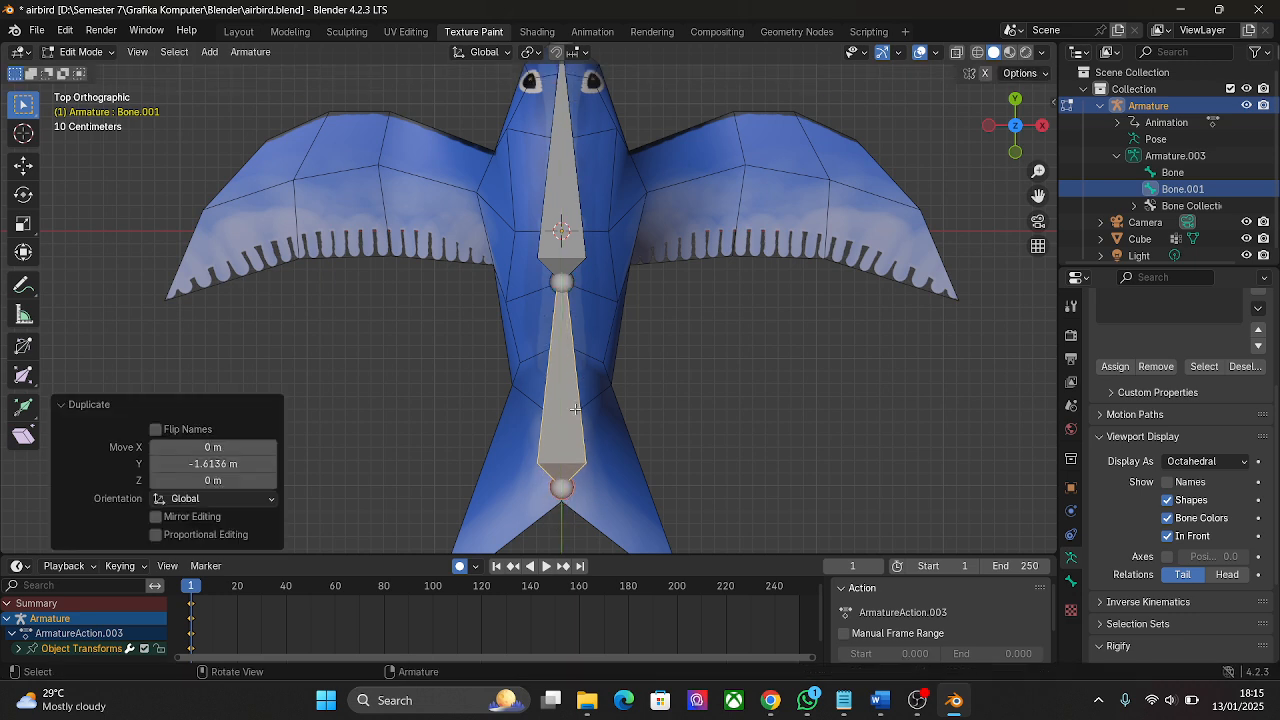
From the right side view, rotate the duplicated bone about 19.3° around the global Y axis
{"action": "left_click", "coordinate": [1042, 125]}
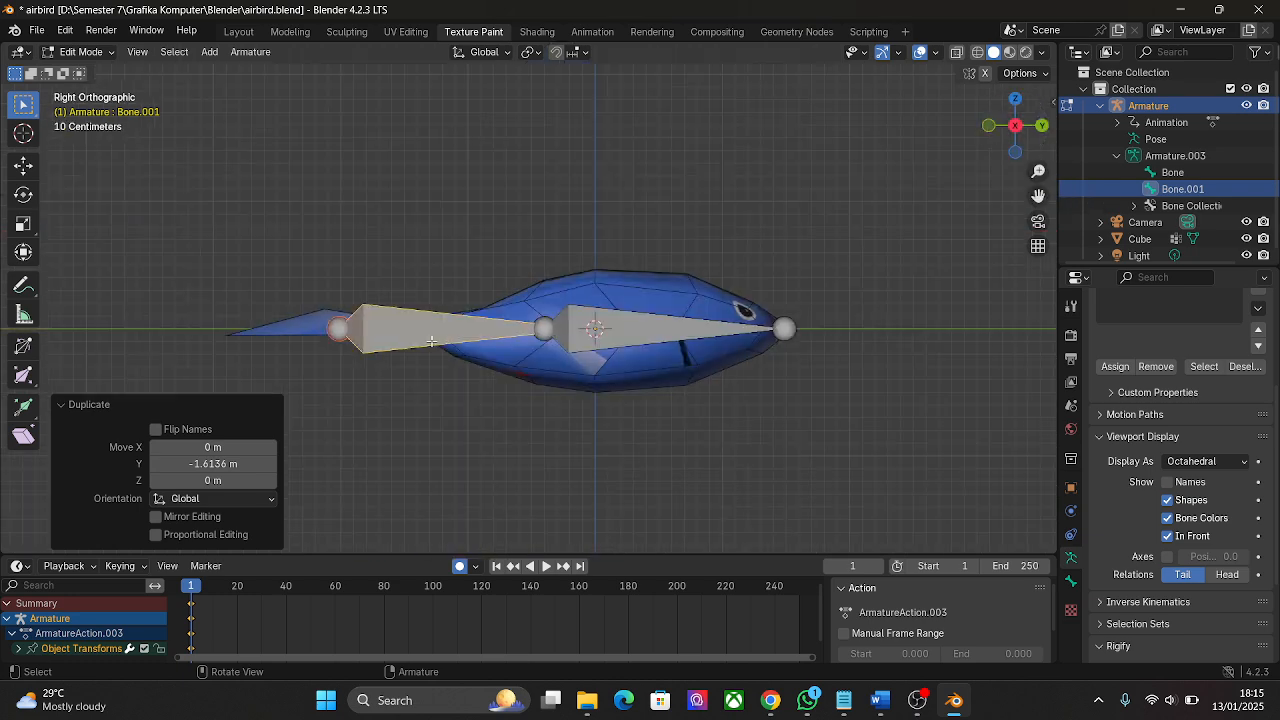
{"action": "left_click", "coordinate": [411, 400]}
{"action": "left_click", "coordinate": [422, 333]}
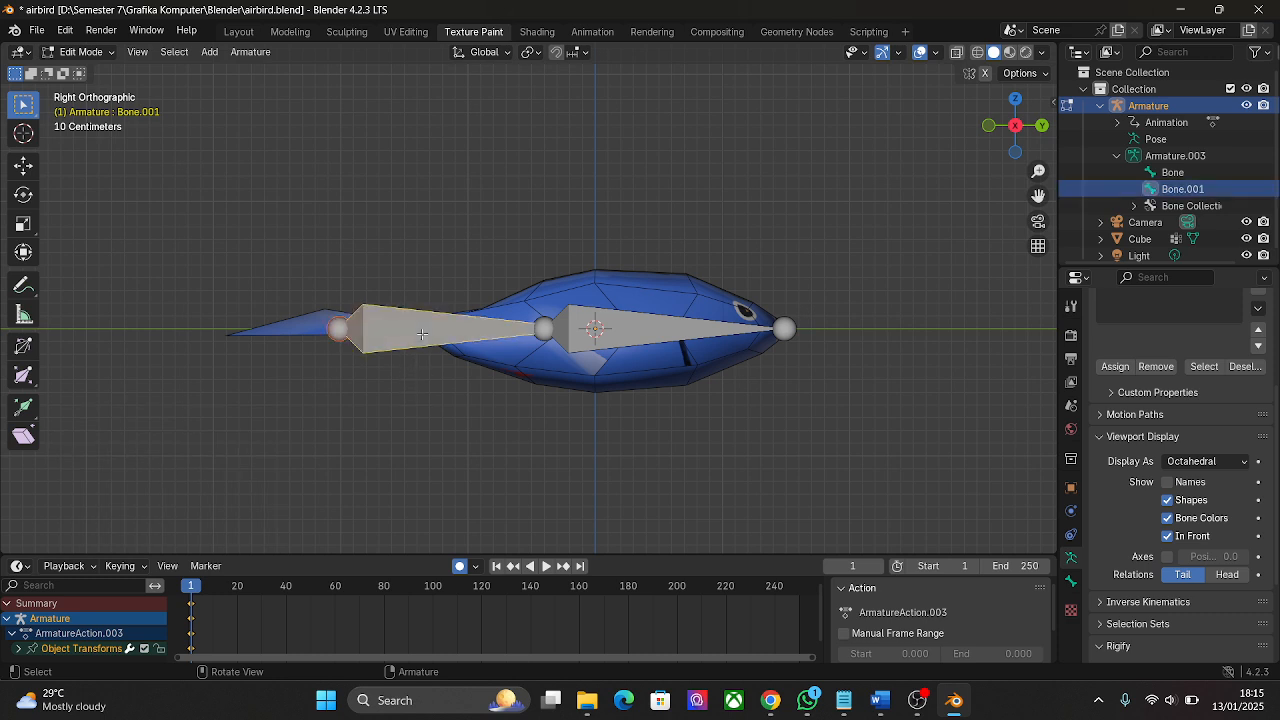
{"action": "key", "text": "r"}
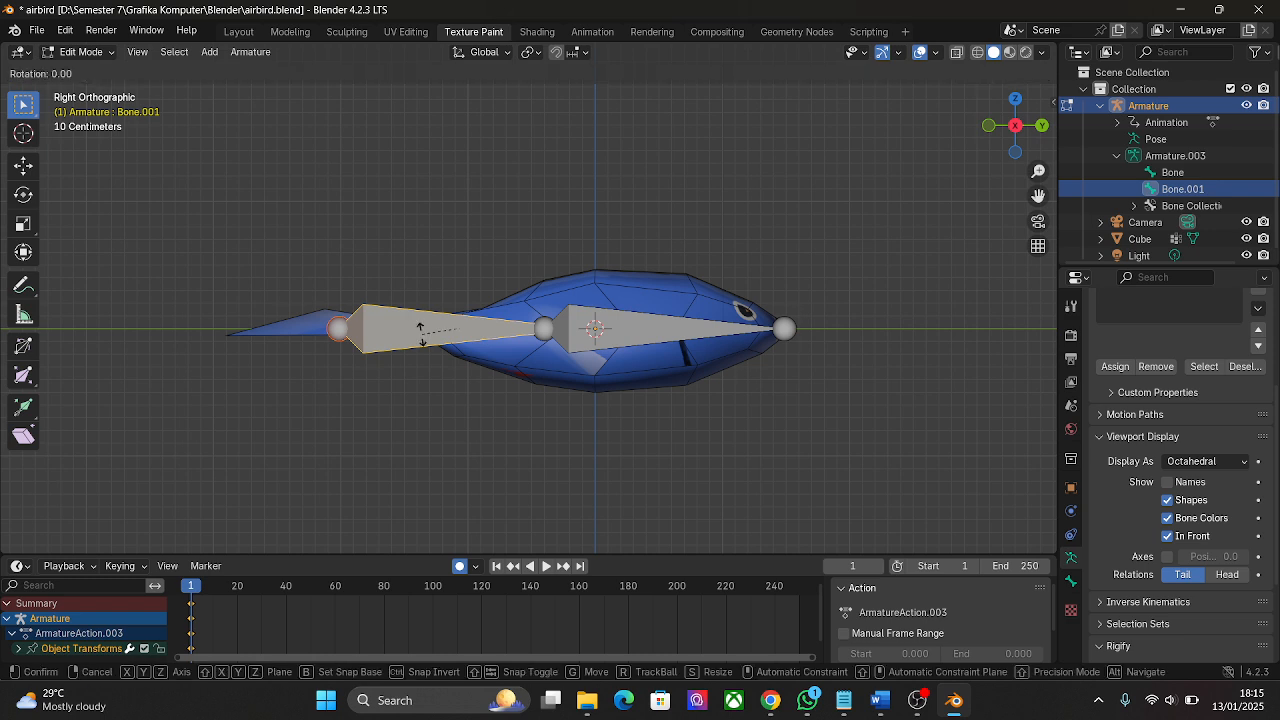
{"action": "key", "text": "y"}
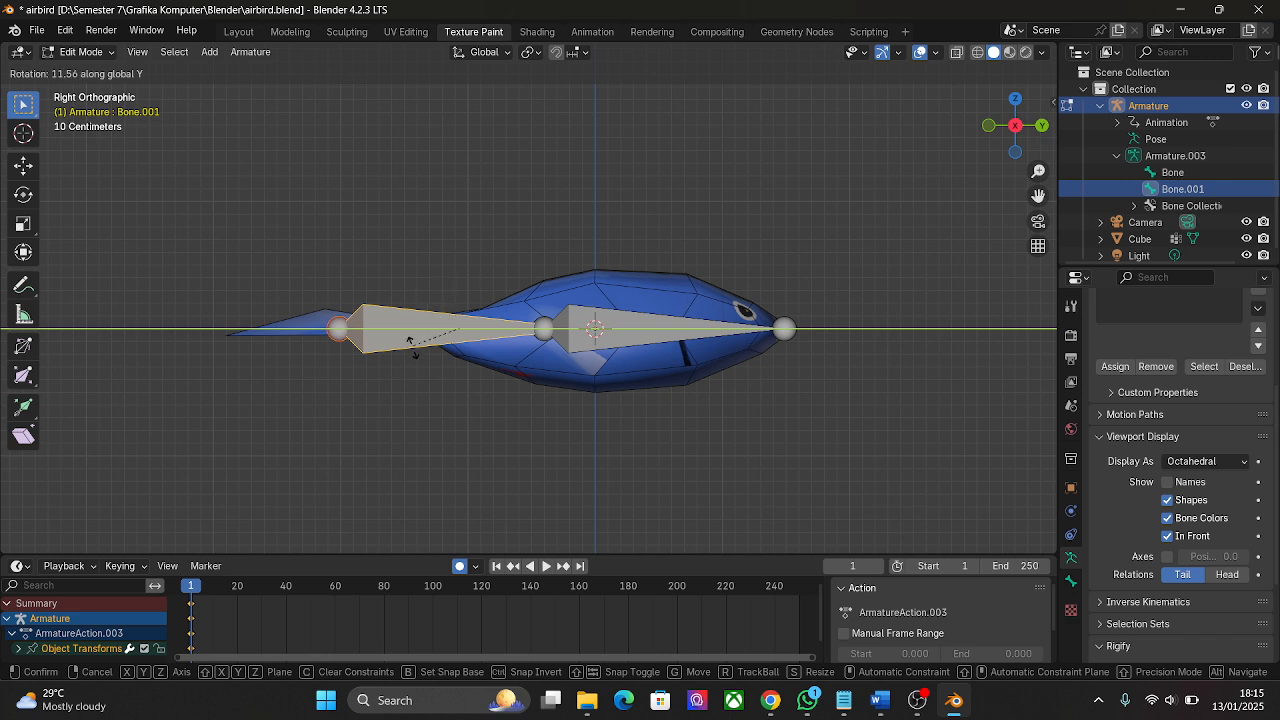
{"action": "left_click", "coordinate": [425, 347]}
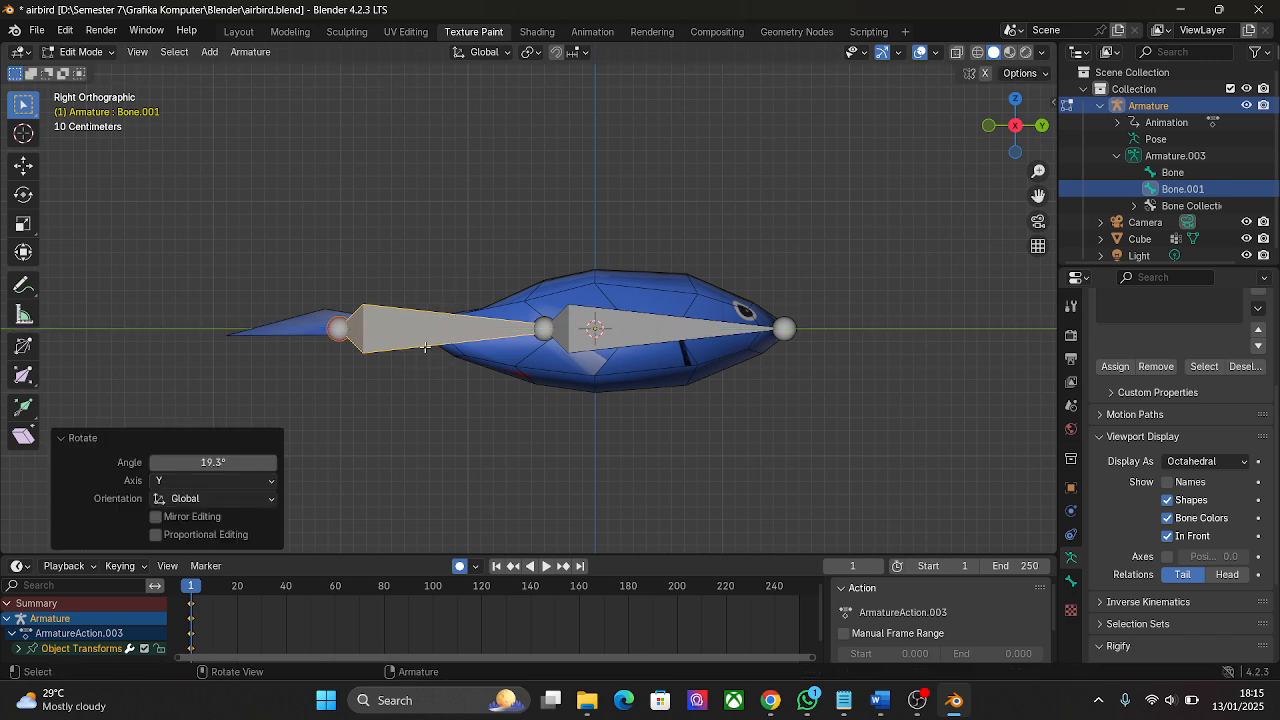
Rotate the duplicated bone 180° about the global X axis so its tip points towards the tail
{"action": "key", "text": "r"}
{"action": "key", "text": "x"}
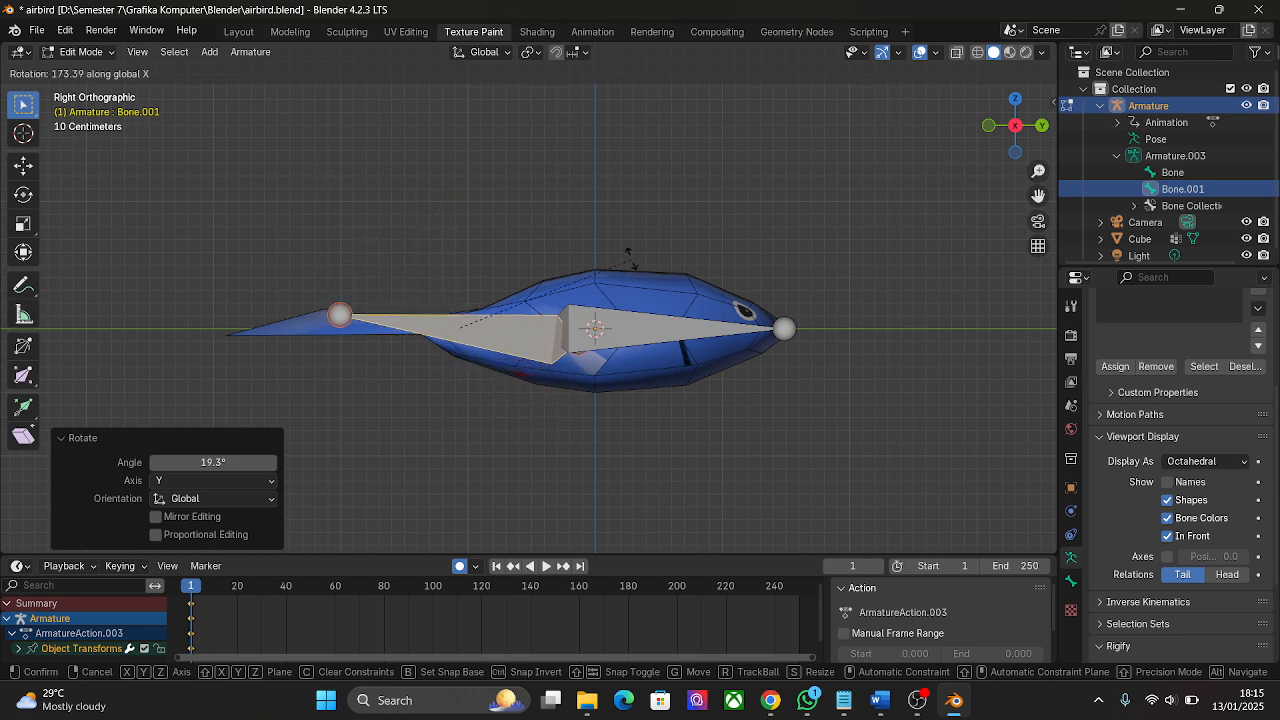
{"action": "left_click", "coordinate": [628, 240]}
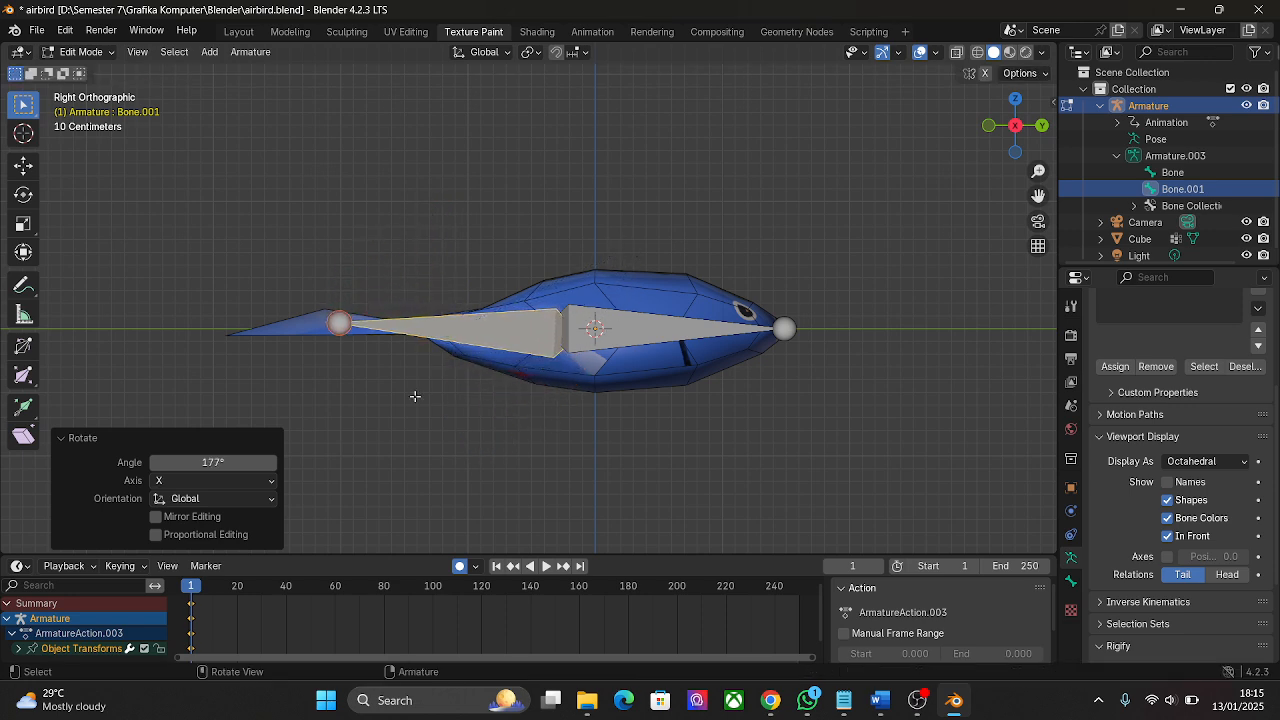
{"action": "left_click", "coordinate": [238, 461]}
{"action": "type", "text": "180"}
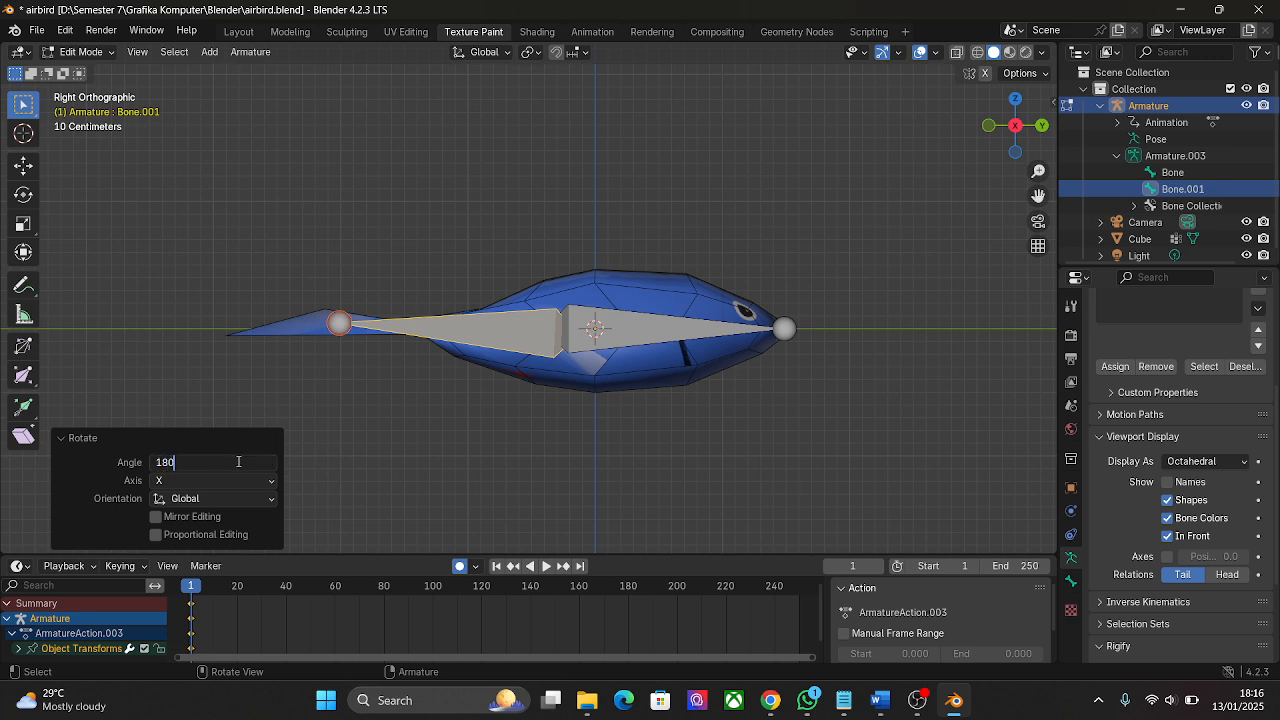
{"action": "key", "text": "Return"}
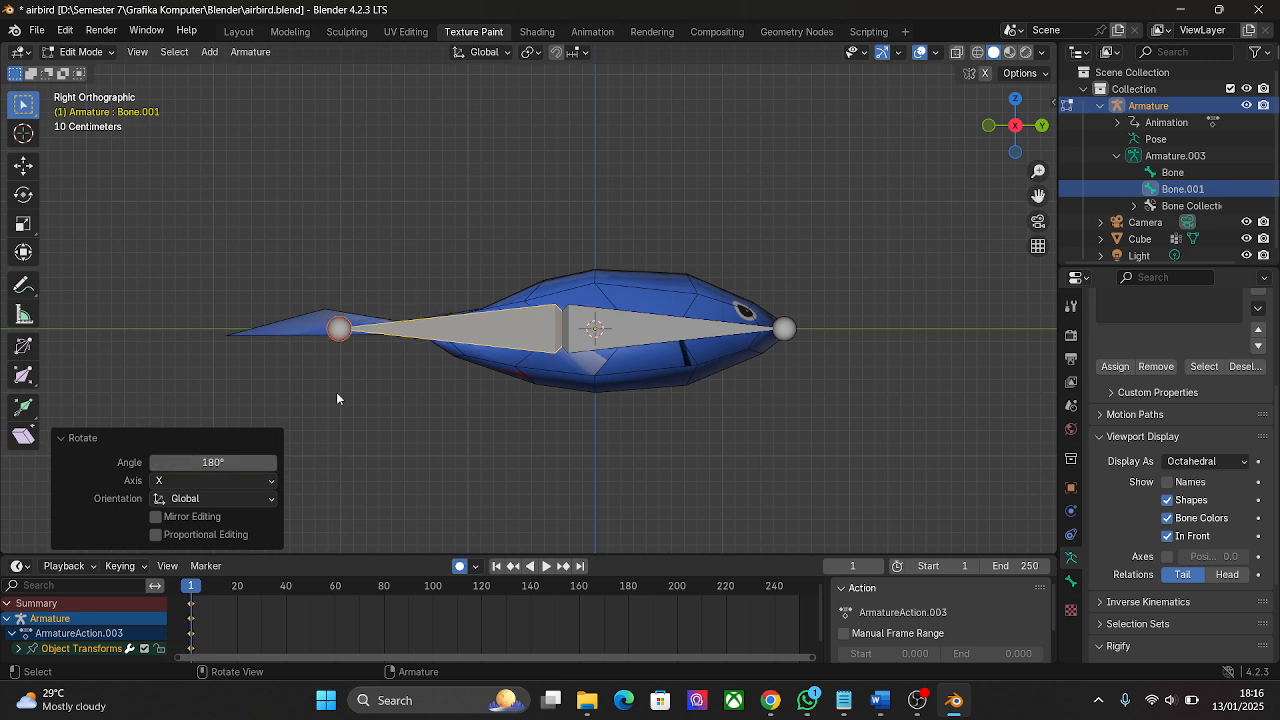
From the top view, shorten the duplicated bone by moving its tip about 0.9 m along the global Y axis
{"action": "left_click_drag", "start_coordinate": [1017, 108], "coordinate": [1017, 103]}
{"action": "left_click", "coordinate": [1017, 103]}
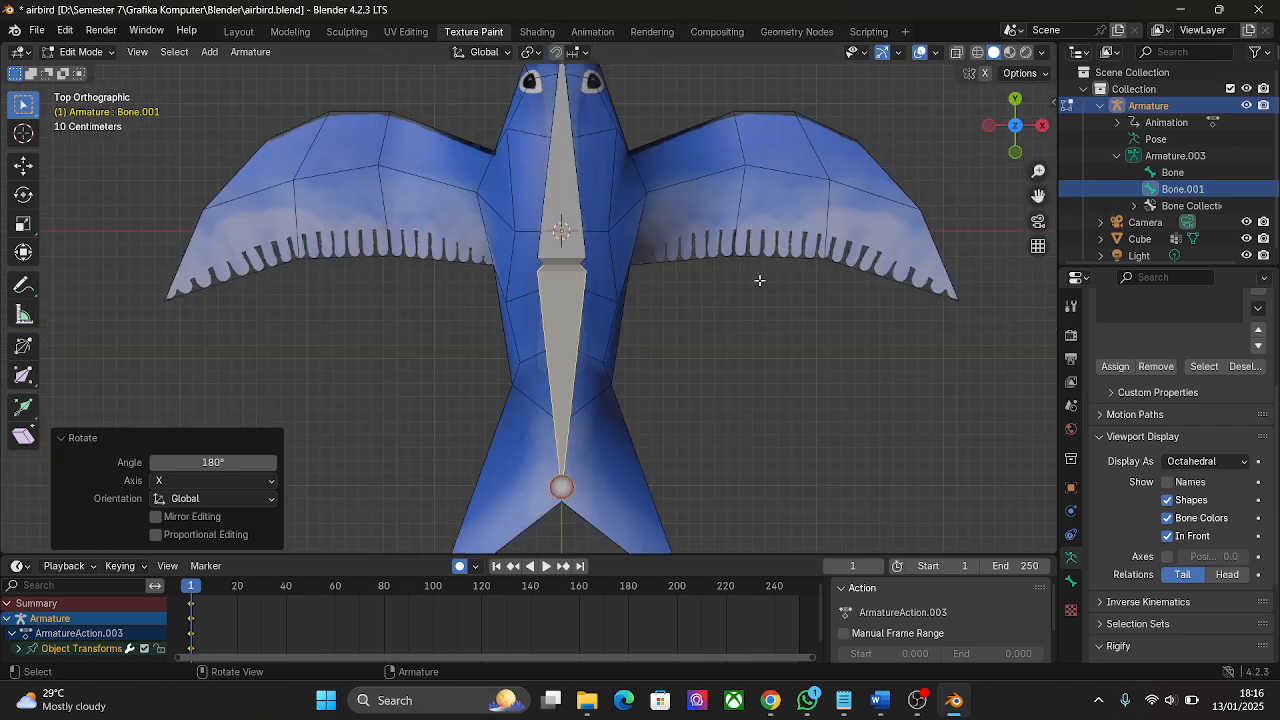
{"action": "left_click", "coordinate": [563, 489]}
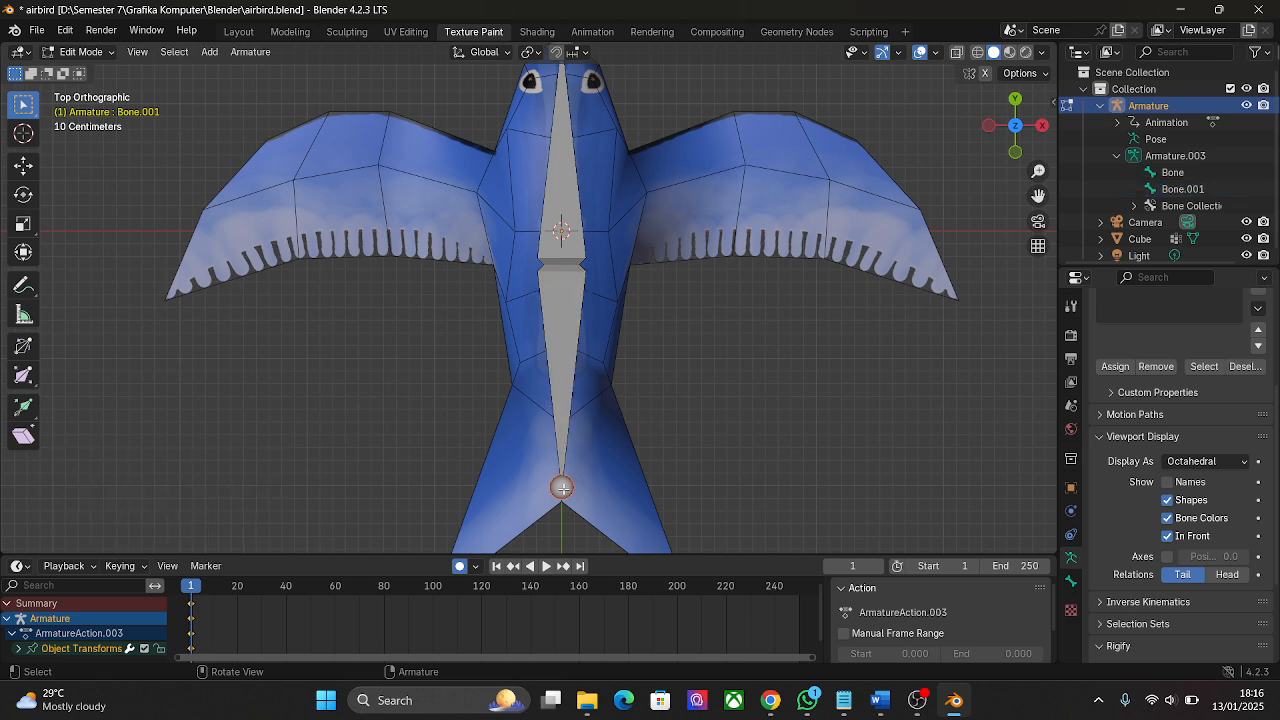
{"action": "key", "text": "g"}
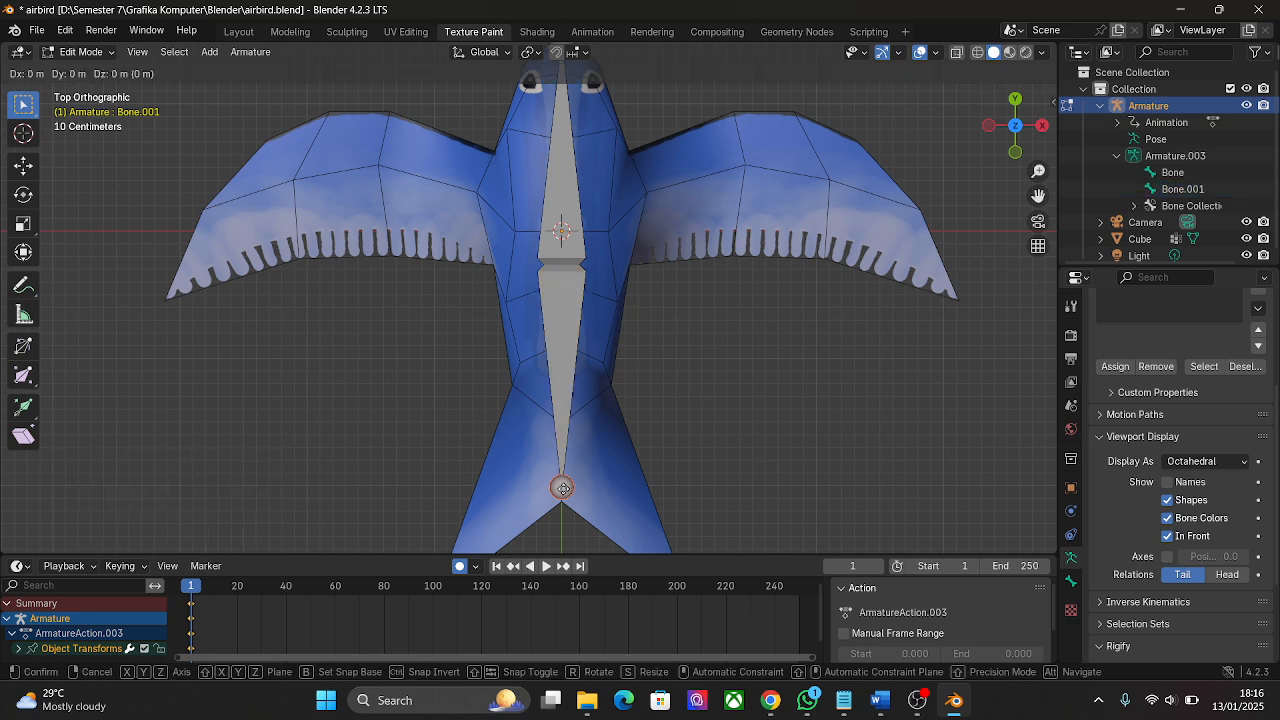
{"action": "key", "text": "y"}
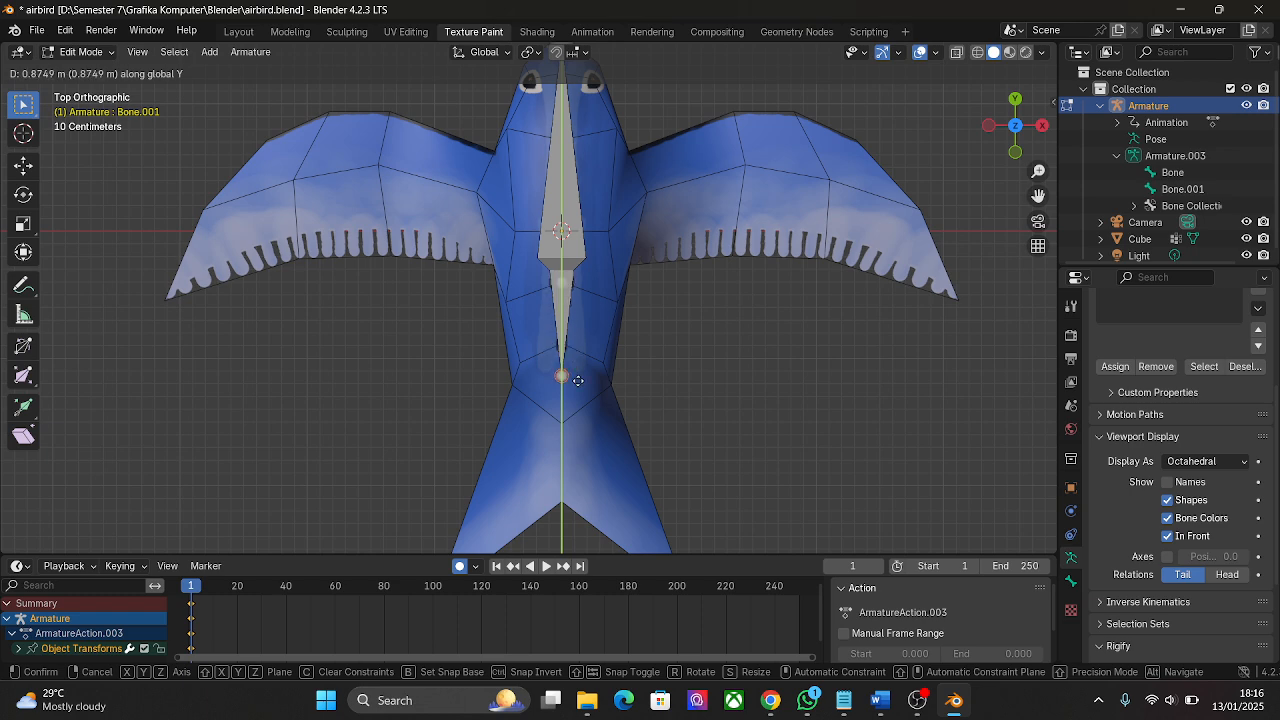
{"action": "left_click", "coordinate": [577, 383]}
Move the whole shortened bone about -0.93 m along the global Y axis to the base of the tail
{"action": "left_click", "coordinate": [563, 313]}
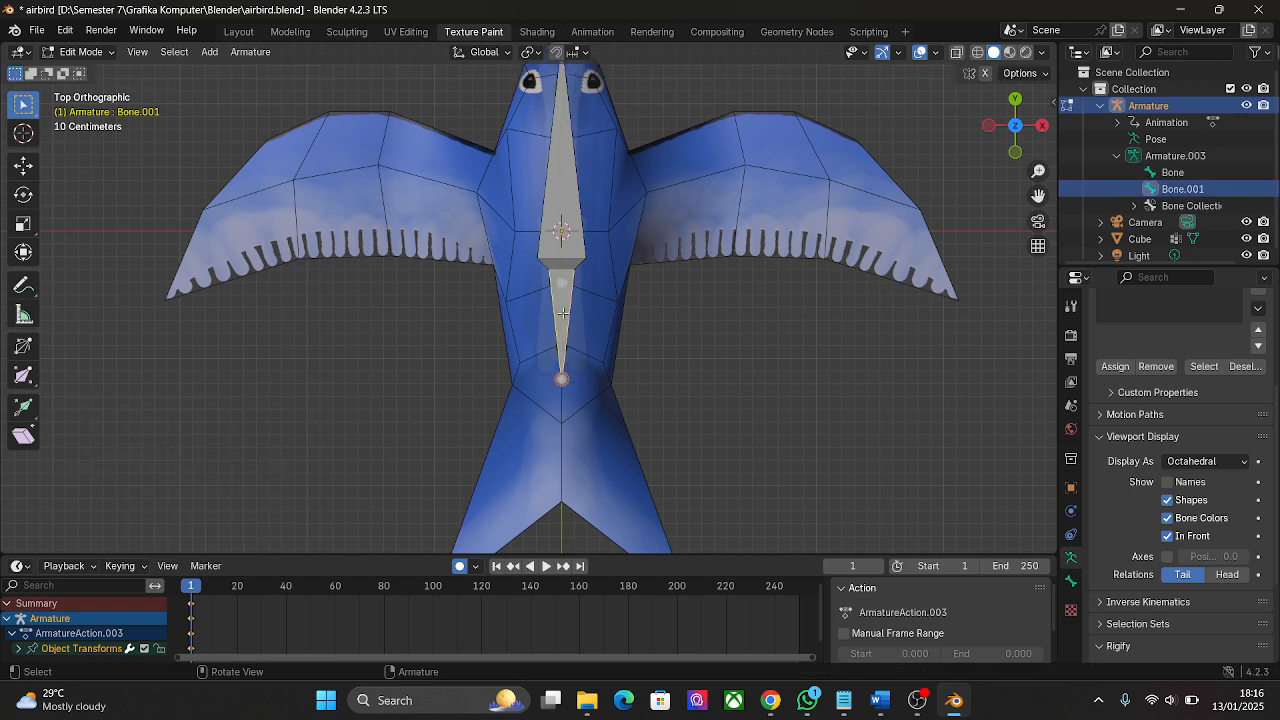
{"action": "key", "text": "g"}
{"action": "key", "text": "y"}
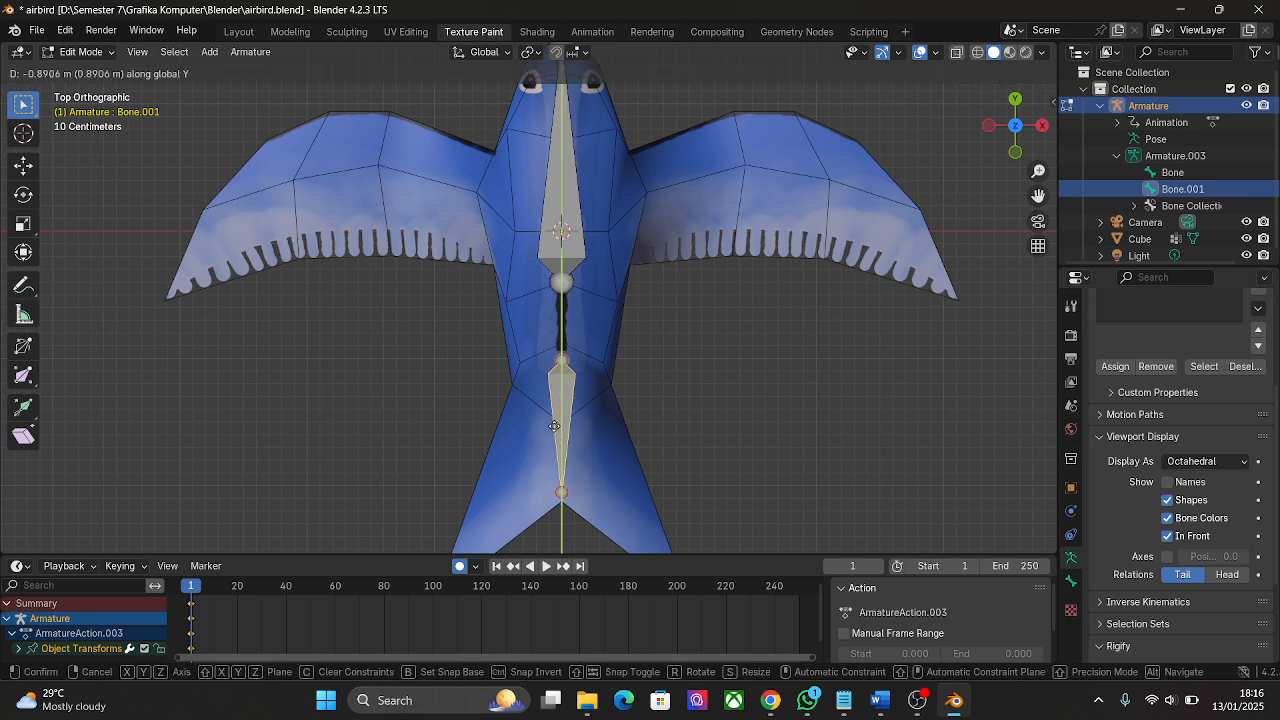
{"action": "left_click", "coordinate": [555, 432]}
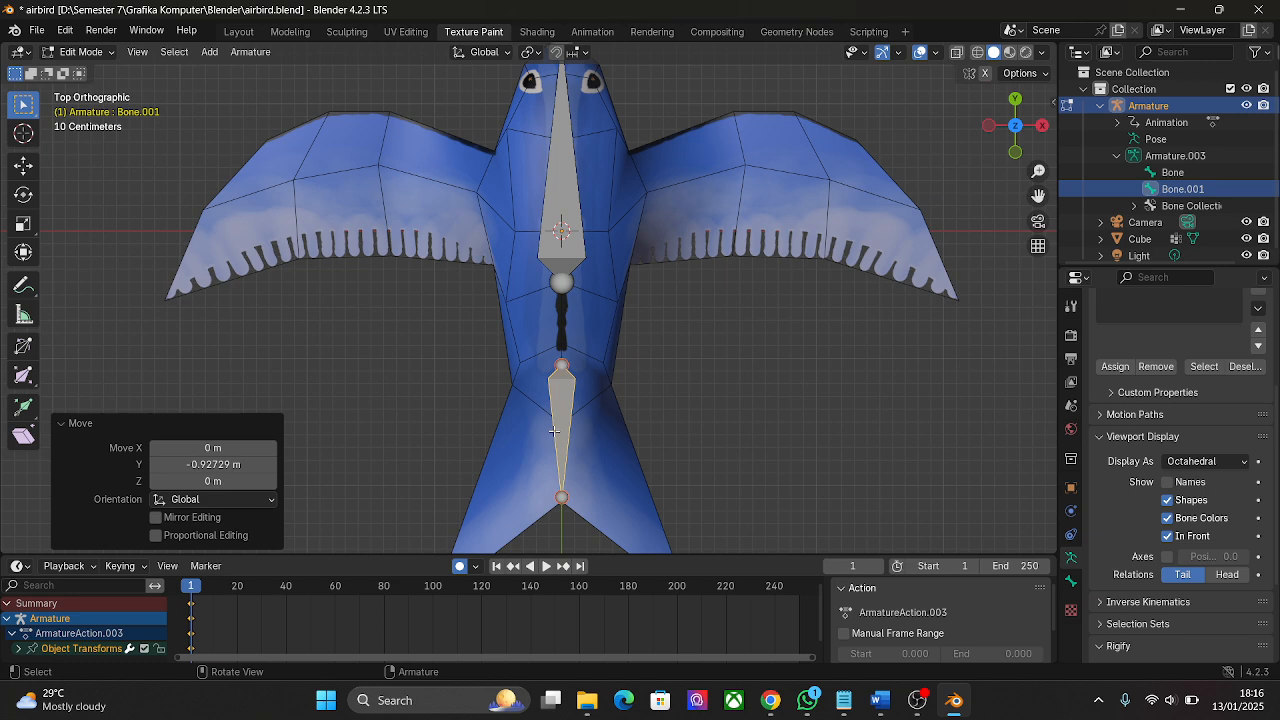
{"action": "left_click", "coordinate": [720, 365]}
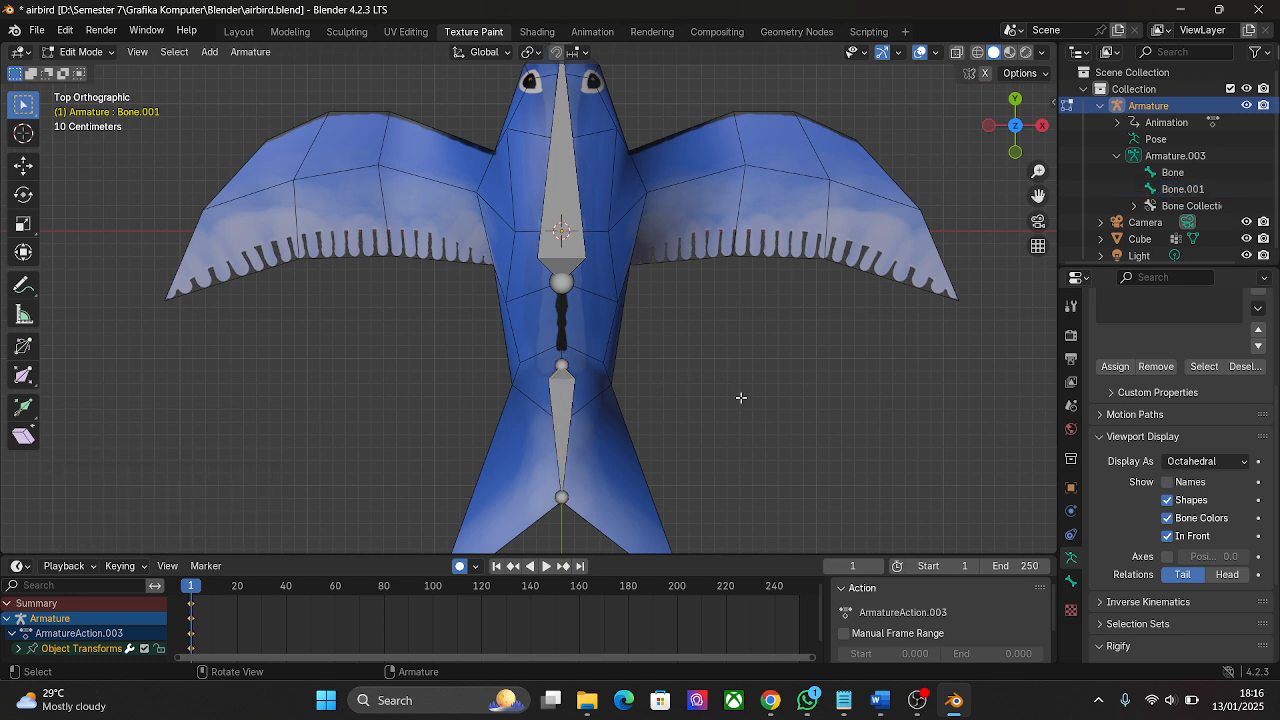
Raise the tail bone's tip about 0.14 m along the global Z axis to the tail's upper surface
{"action": "middle_click_drag", "start_coordinate": [741, 398], "coordinate": [598, 214]}
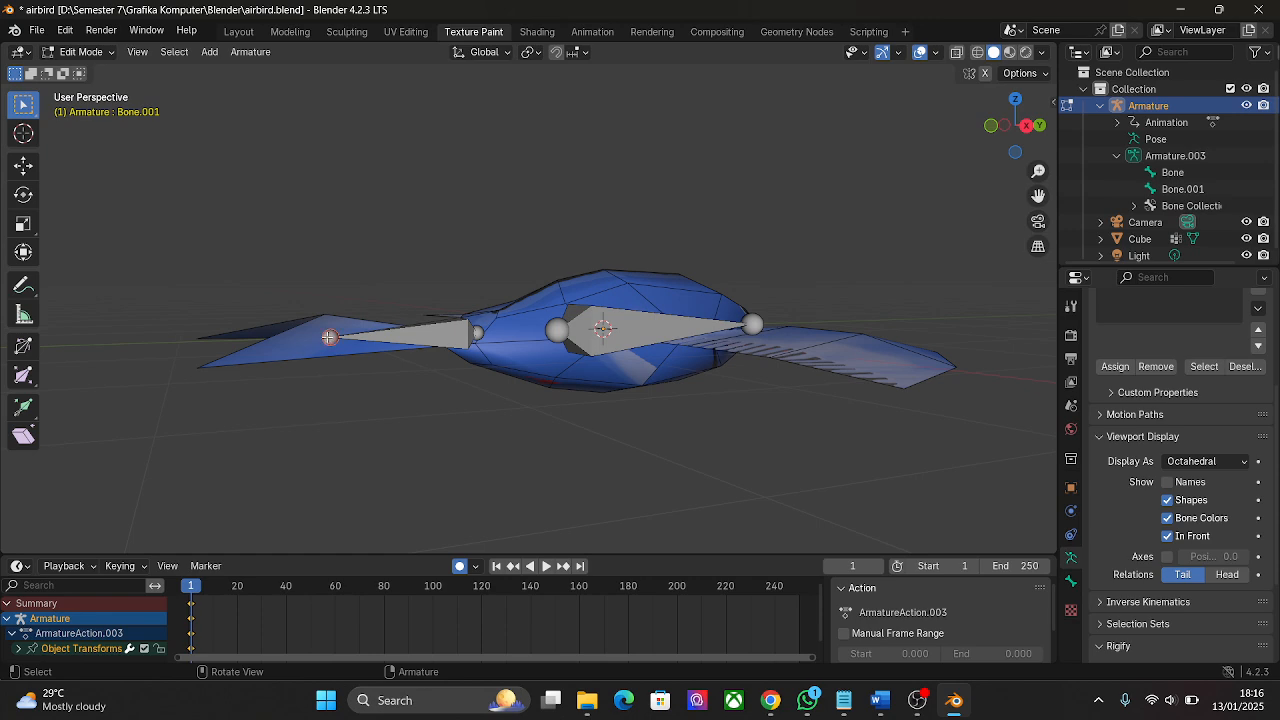
{"action": "key", "text": "g"}
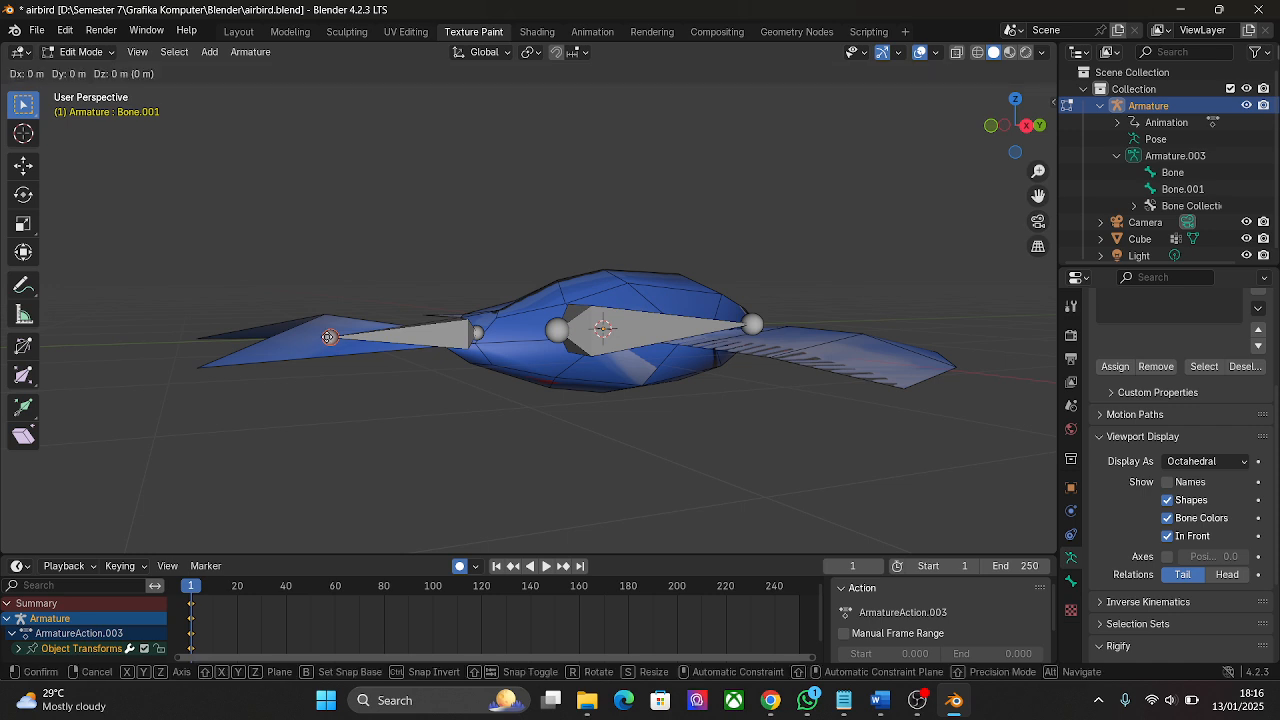
{"action": "key", "text": "z"}
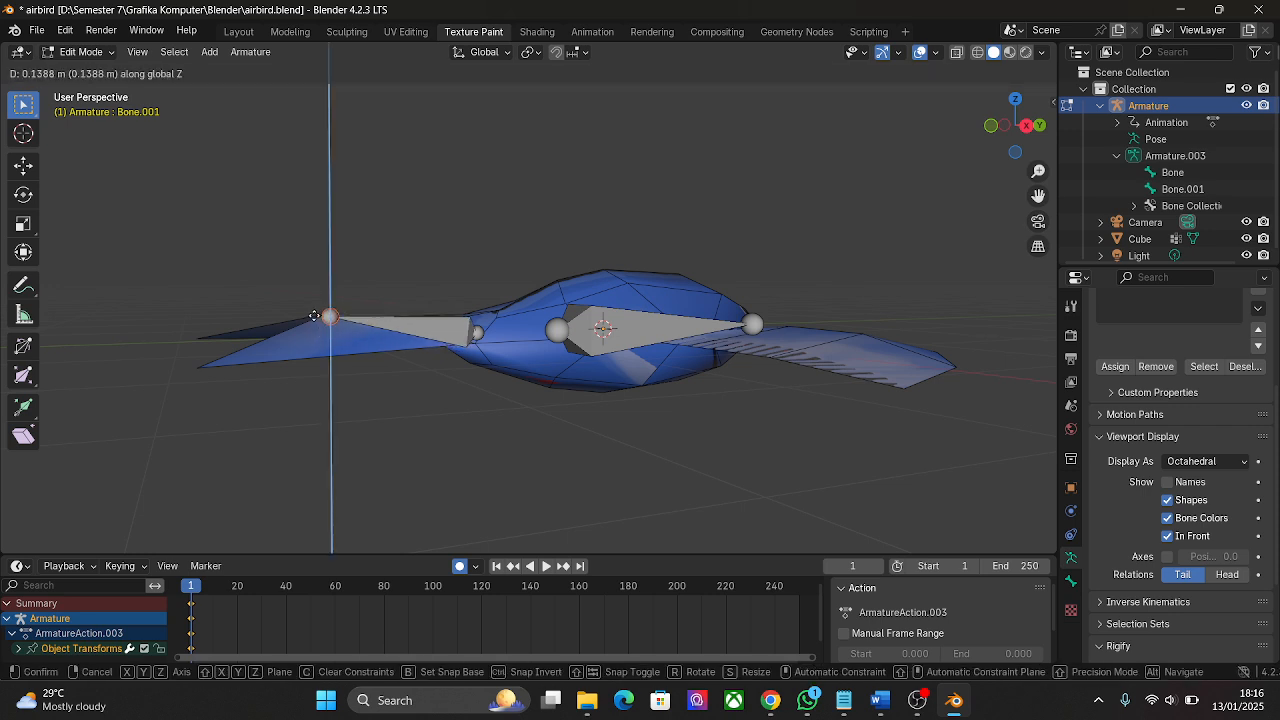
{"action": "left_click", "coordinate": [314, 316]}
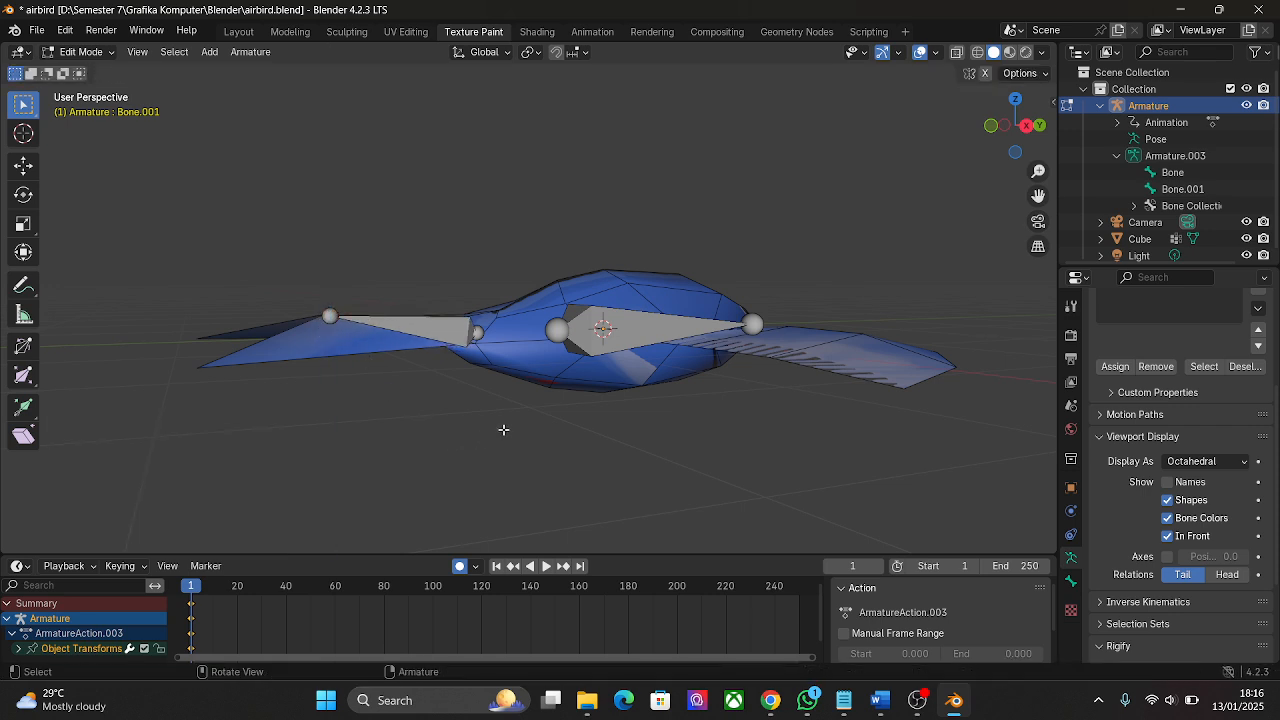
Extrude a new bone from the tail bone's tip, about 0.54 m along the global X axis
{"action": "middle_click_drag", "start_coordinate": [503, 429], "coordinate": [719, 441]}
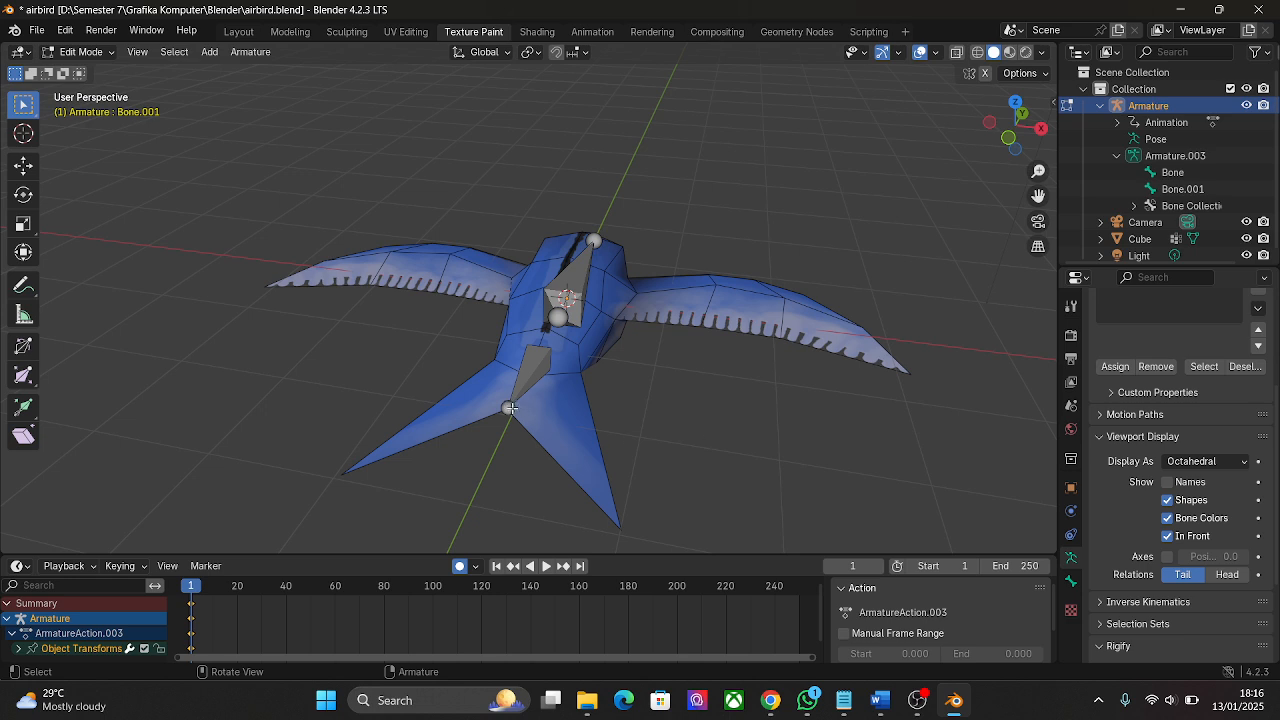
{"action": "middle_click_drag", "start_coordinate": [676, 389], "coordinate": [669, 441]}
{"action": "left_click", "coordinate": [536, 456]}
{"action": "middle_click_drag", "start_coordinate": [761, 453], "coordinate": [733, 411]}
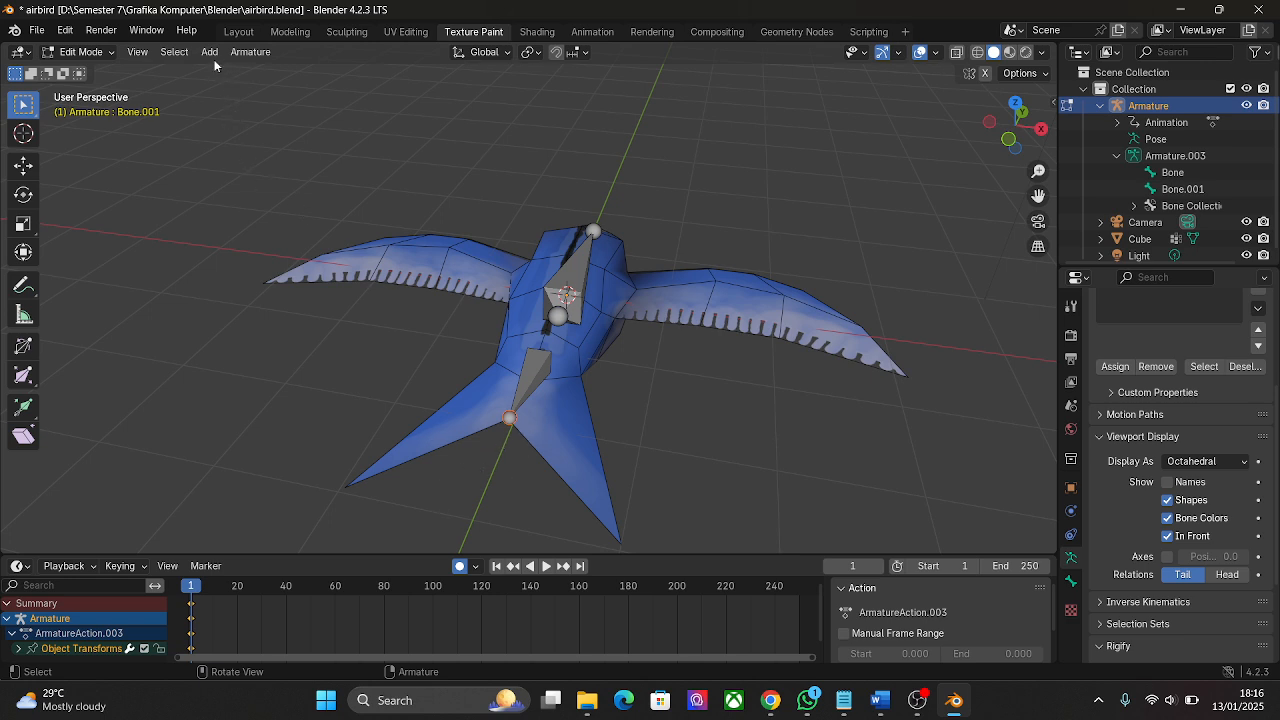
{"action": "left_click", "coordinate": [244, 53]}
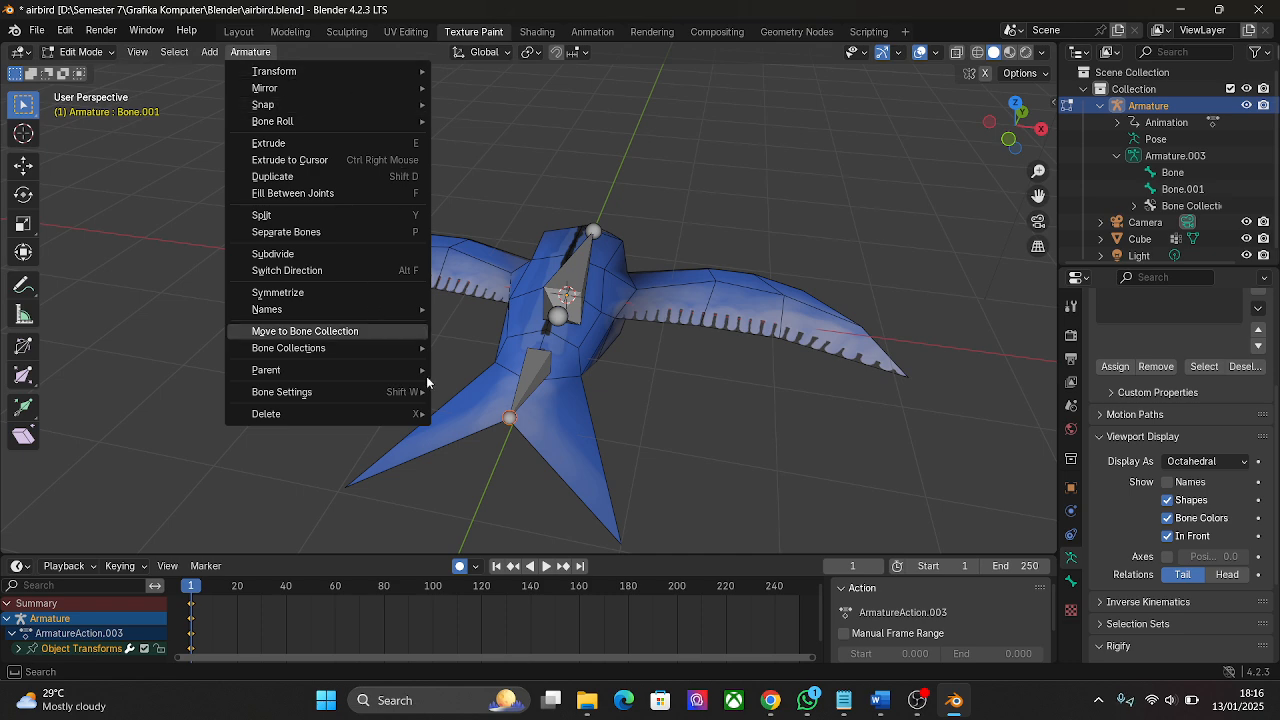
{"action": "right_click", "coordinate": [512, 422]}
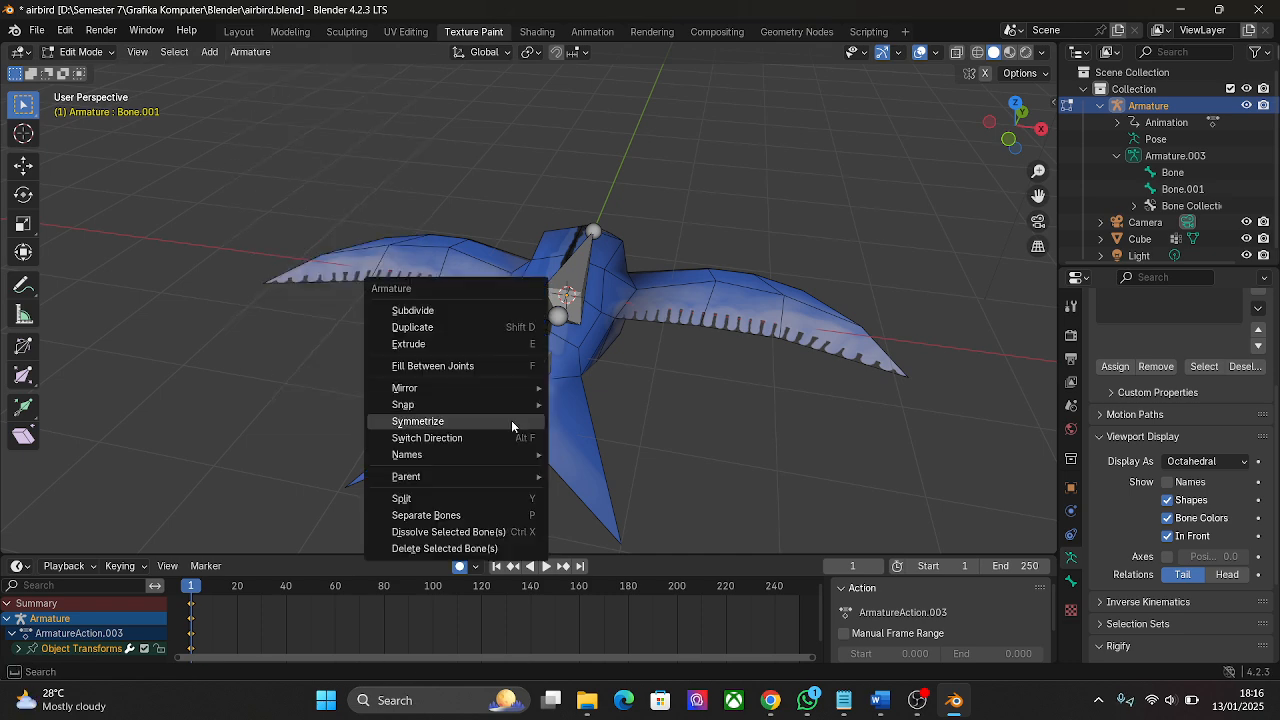
{"action": "left_click", "coordinate": [500, 345]}
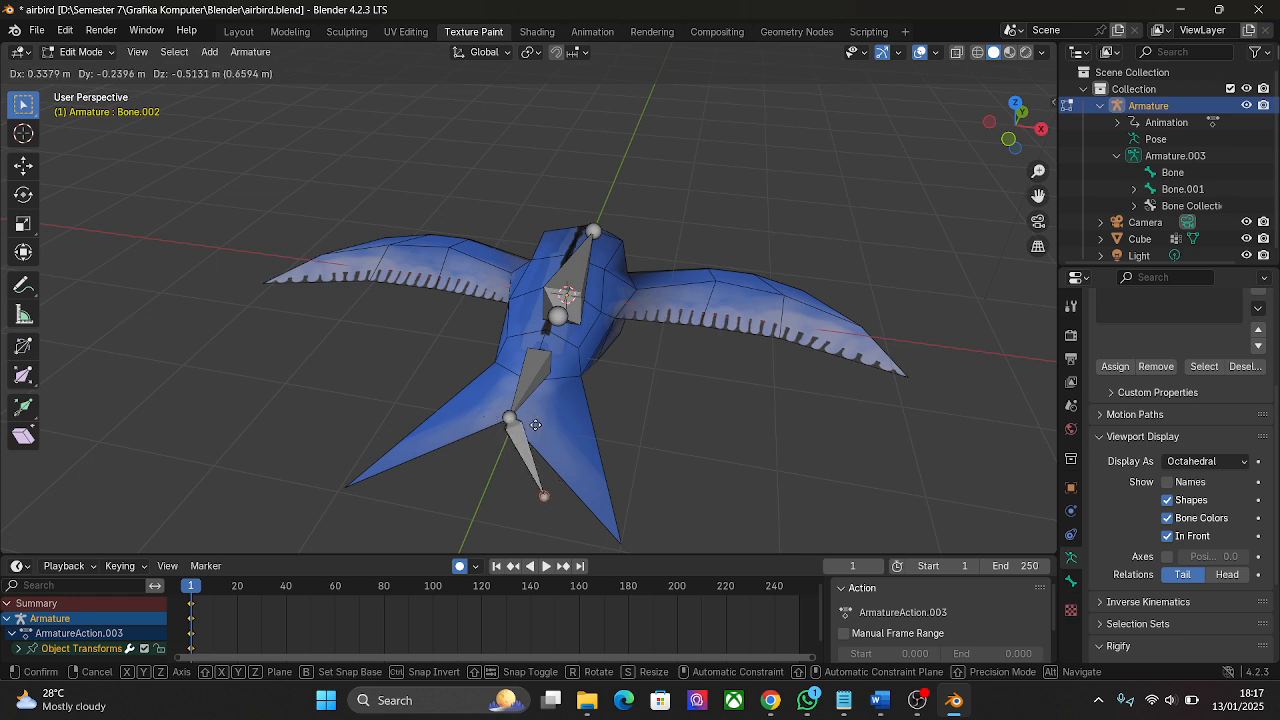
{"action": "key", "text": "x"}
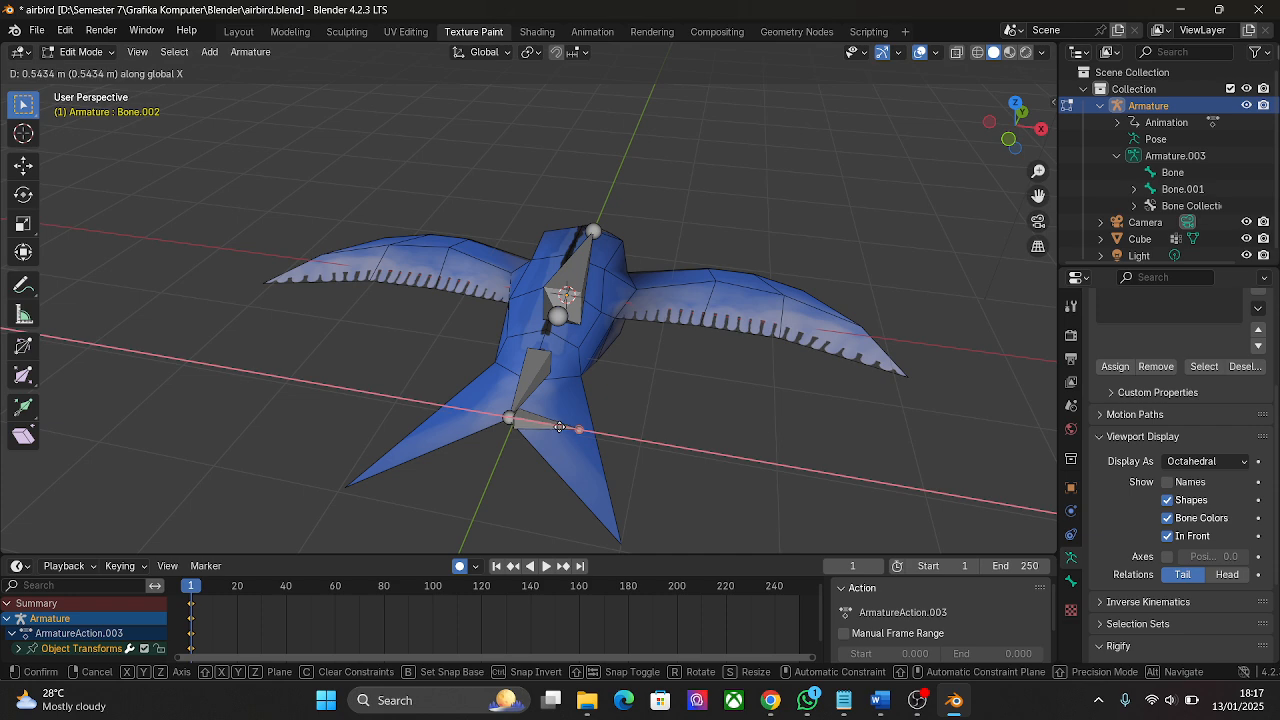
{"action": "left_click", "coordinate": [560, 427]}
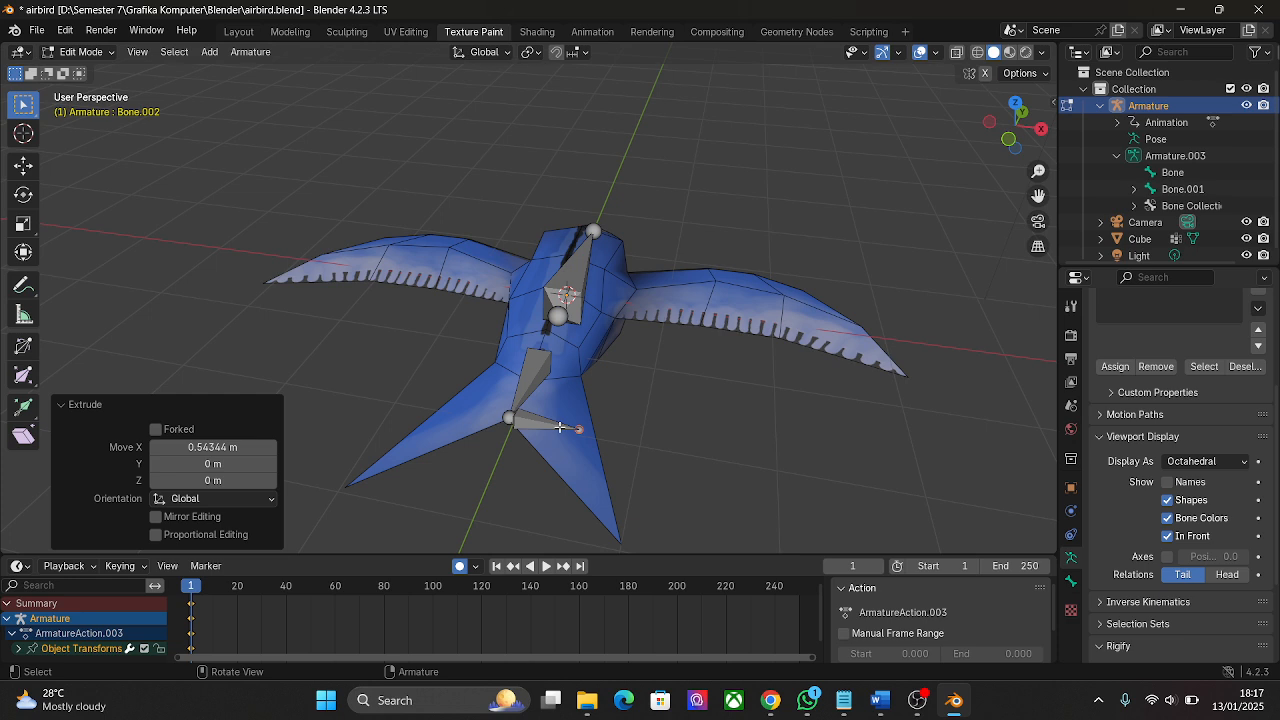
Move the tip of the new tail-fork bone about -0.35 m along the global Y axis
{"action": "left_click", "coordinate": [580, 432]}
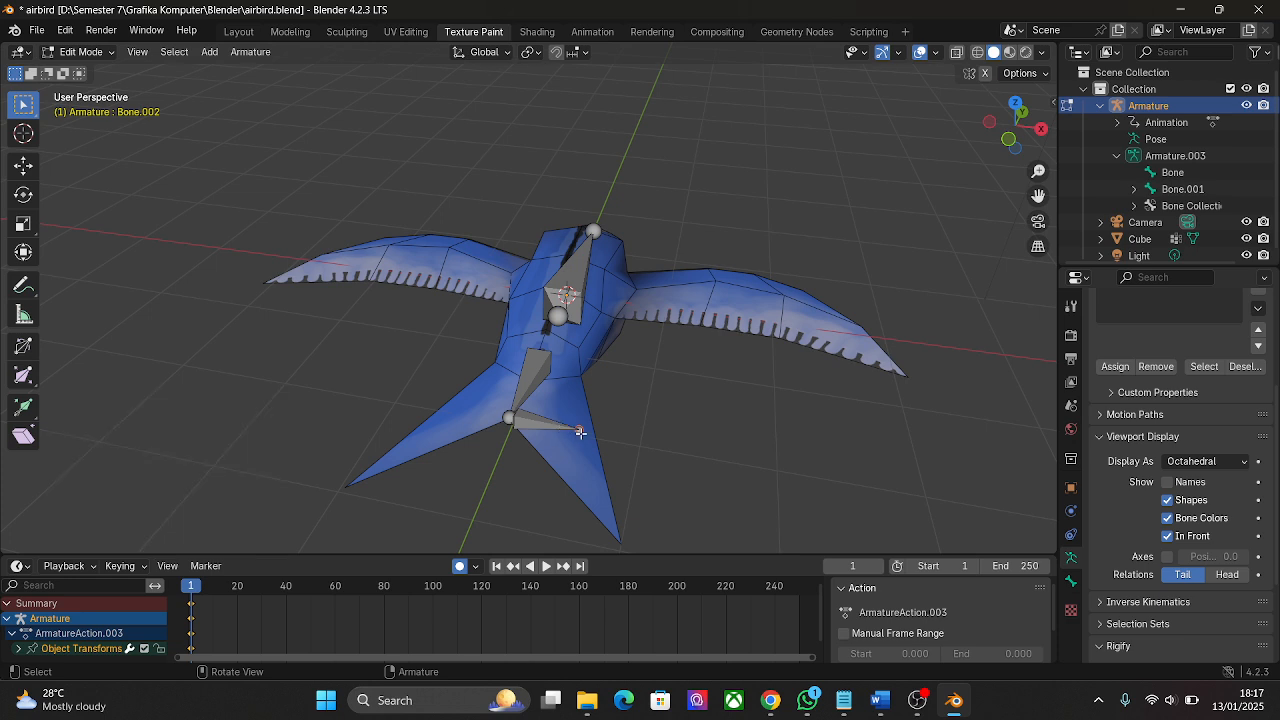
{"action": "key", "text": "g"}
{"action": "key", "text": "y"}
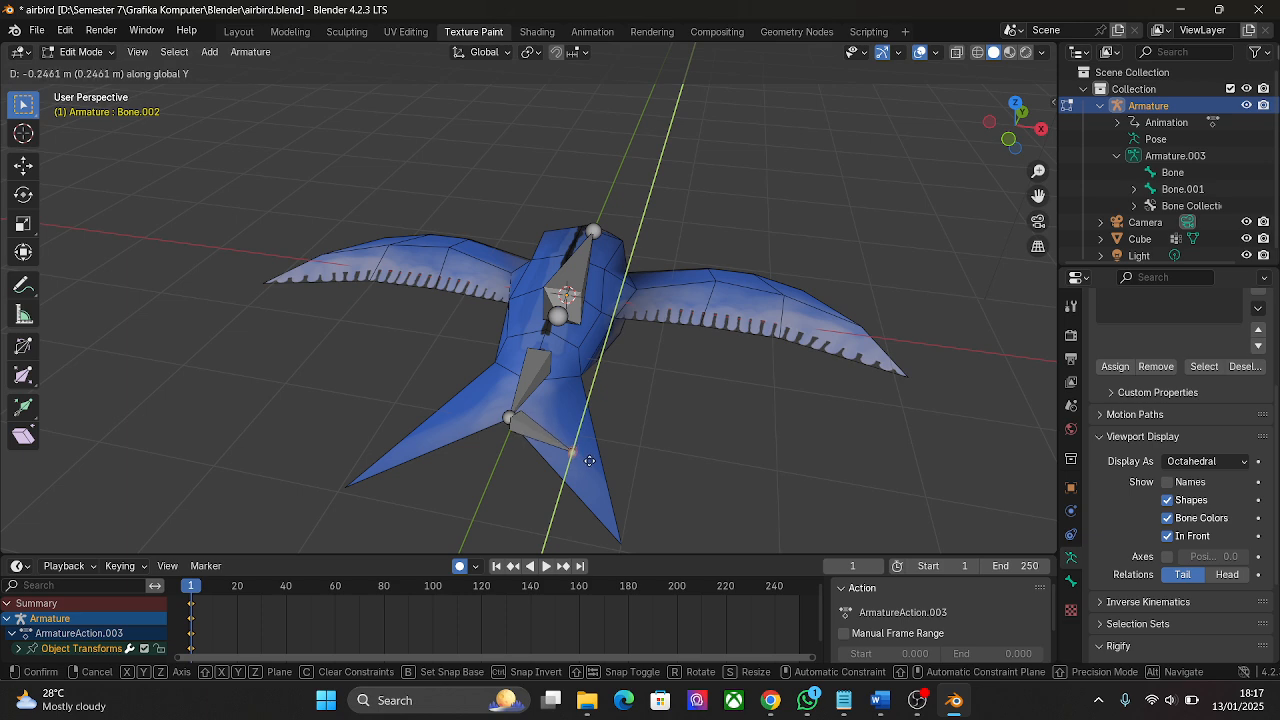
{"action": "left_click", "coordinate": [594, 473]}
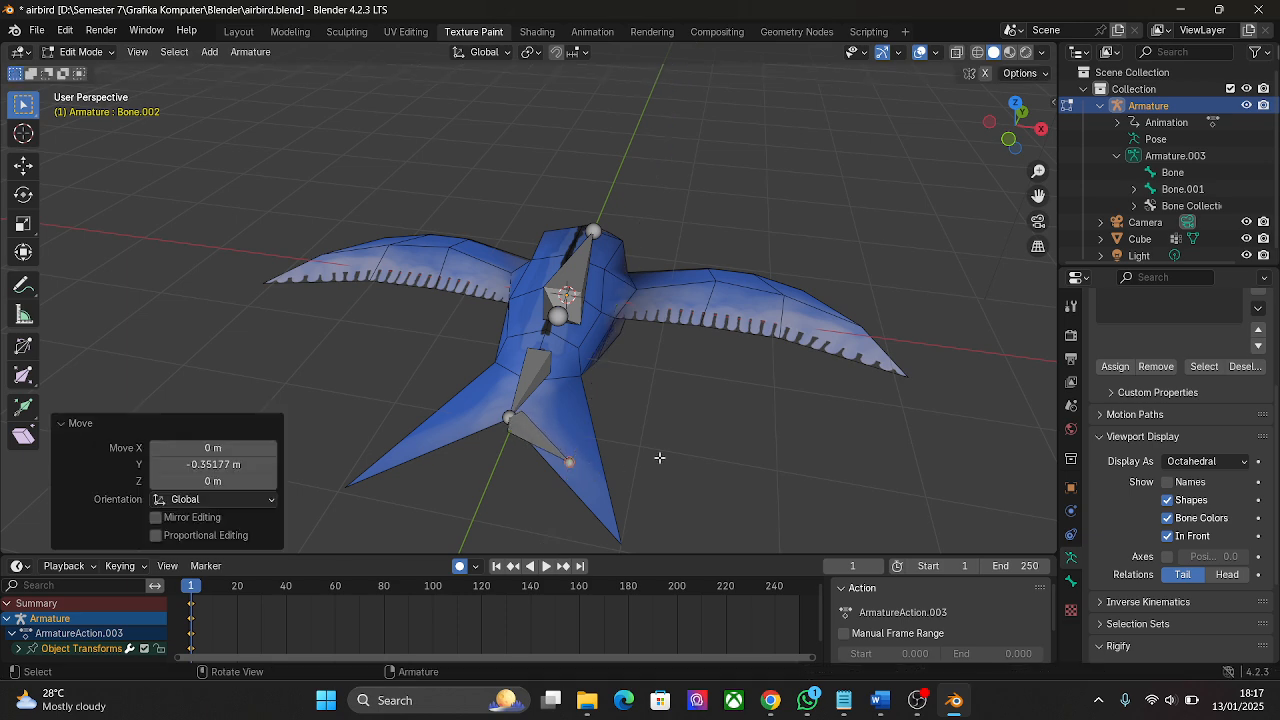
Move the fork bone's tip about 0.18 m along the global X axis, further into the tail fork
{"action": "middle_click_drag", "start_coordinate": [660, 455], "coordinate": [665, 495]}
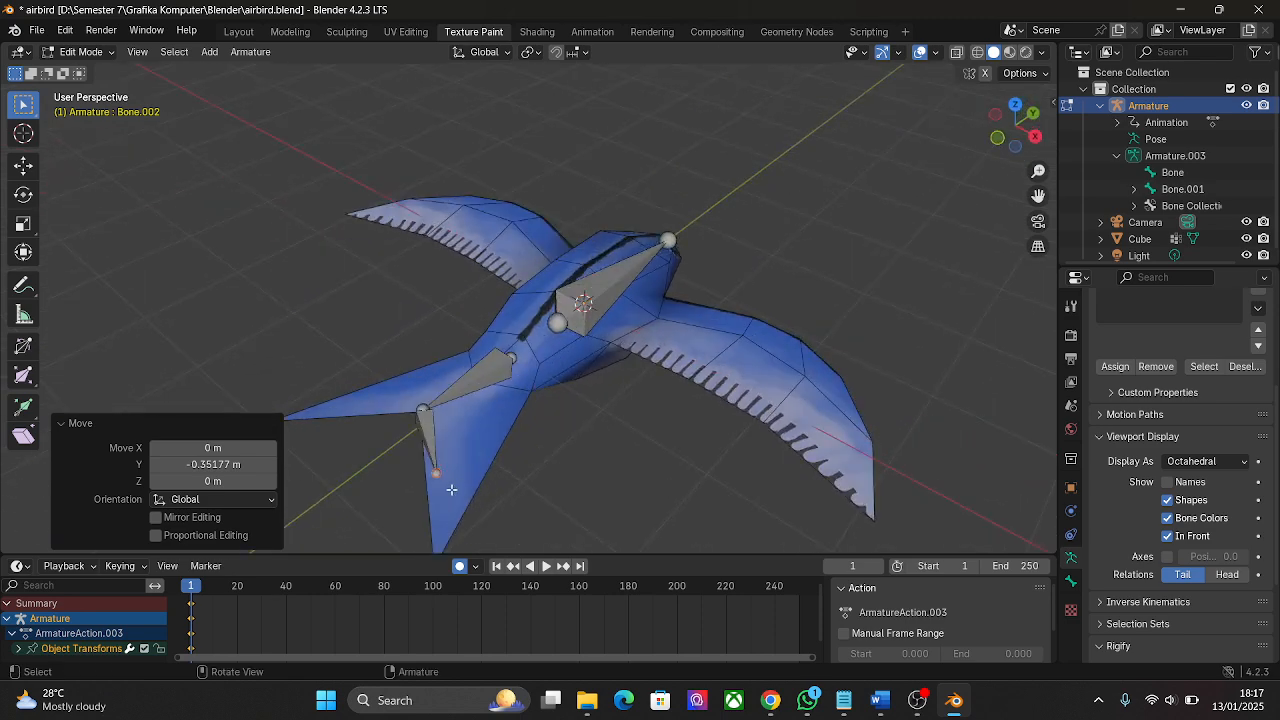
{"action": "key", "text": "g"}
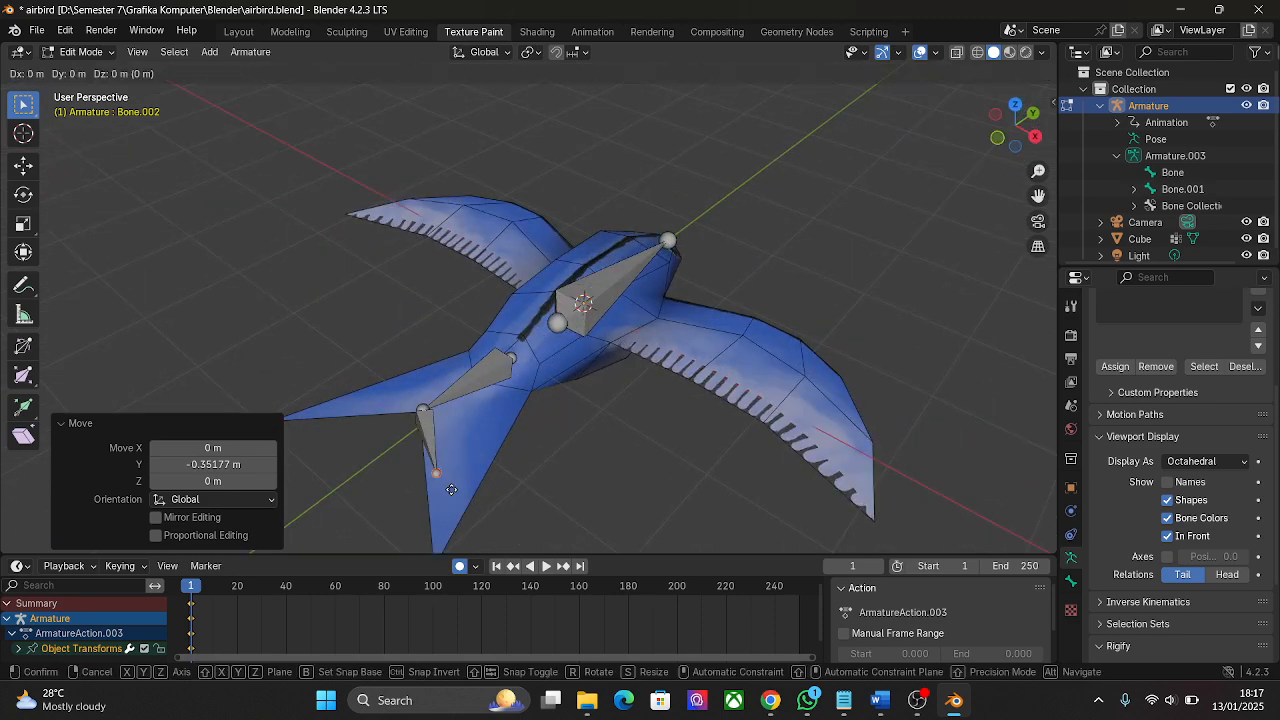
{"action": "key", "text": "x"}
{"action": "left_click", "coordinate": [451, 525]}
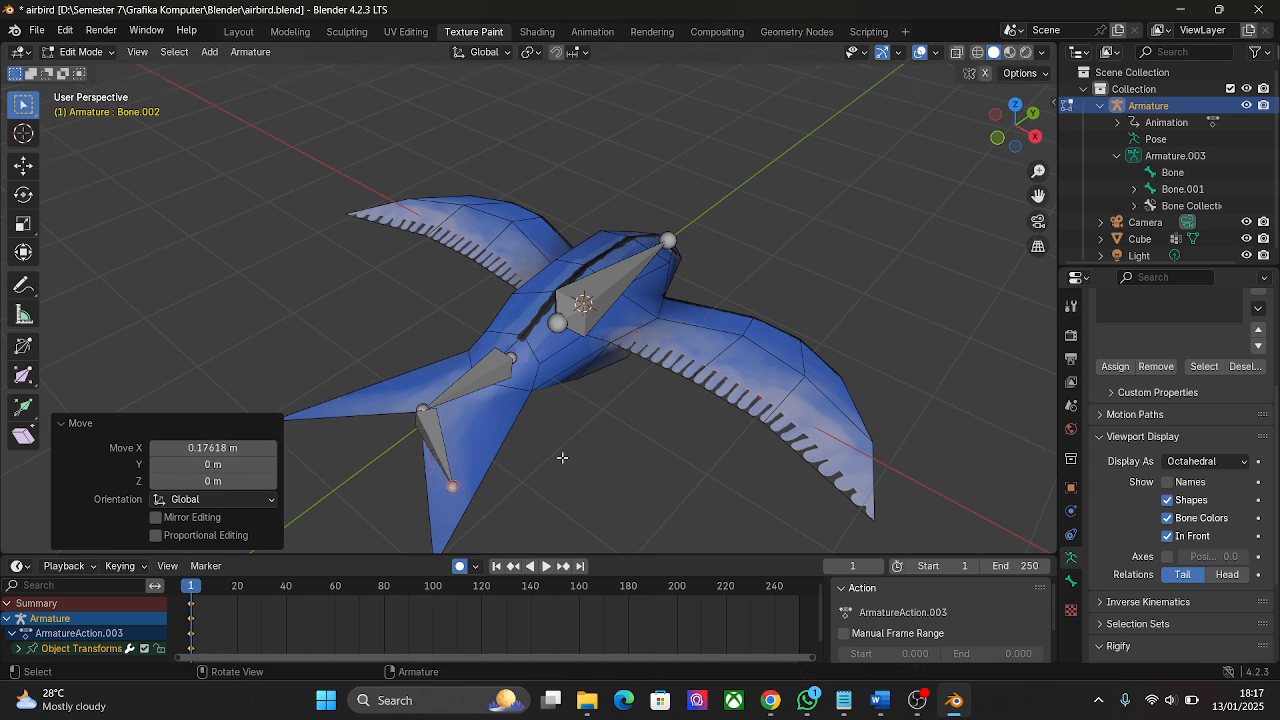
{"action": "left_click", "coordinate": [563, 455]}
Rename the tail-fork bone as Ekor1_R
{"action": "middle_click_drag", "start_coordinate": [566, 458], "coordinate": [647, 440]}
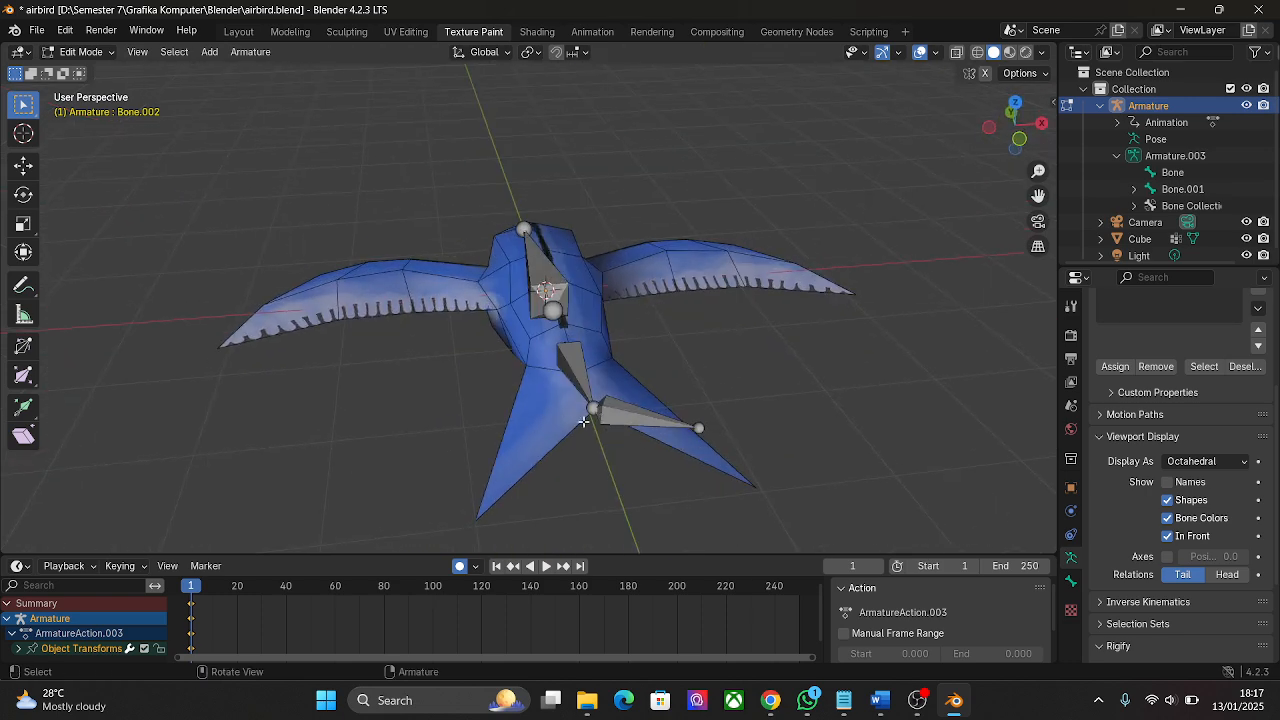
{"action": "left_click", "coordinate": [626, 416]}
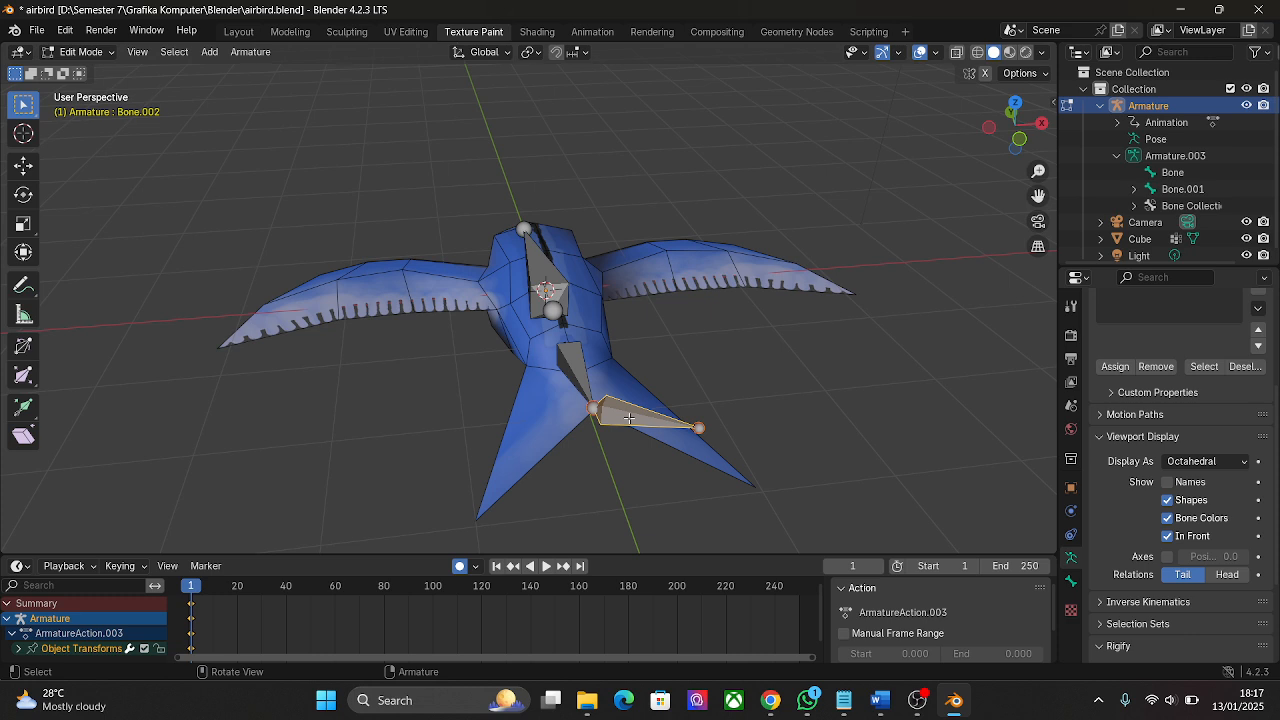
{"action": "key", "text": "F2"}
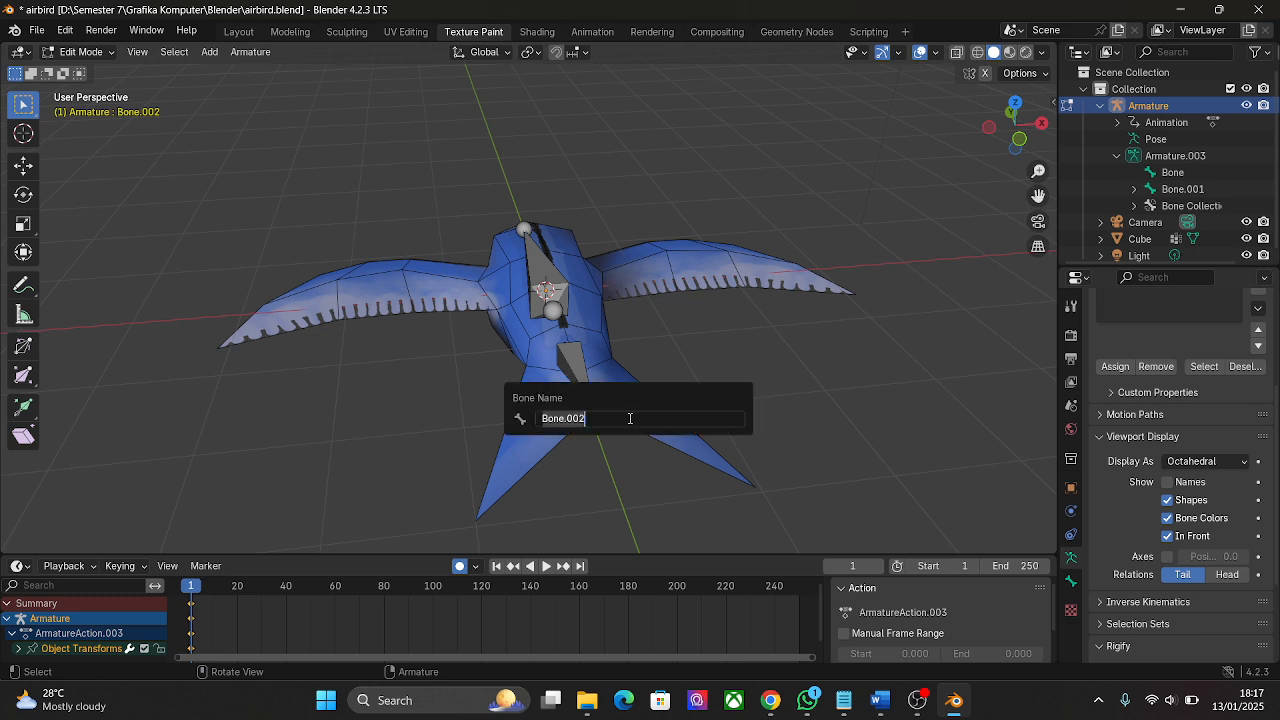
{"action": "type", "text": "E"}
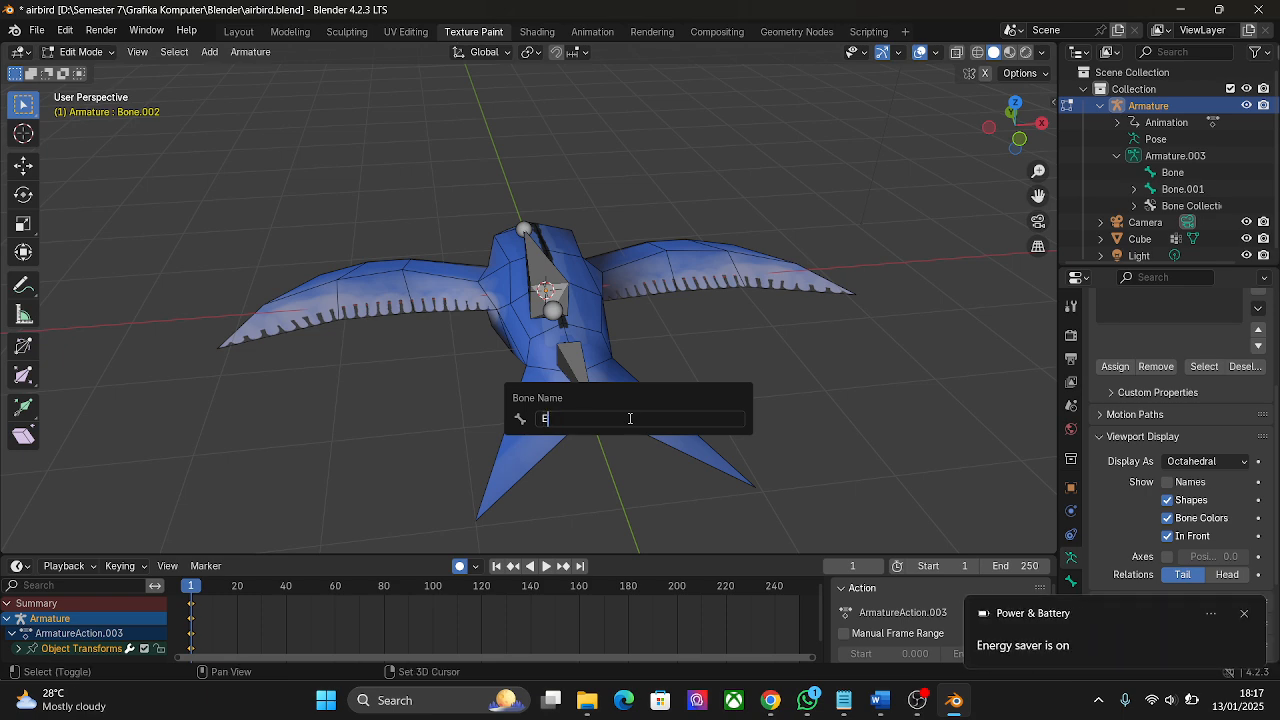
{"action": "type", "text": "kor1"}
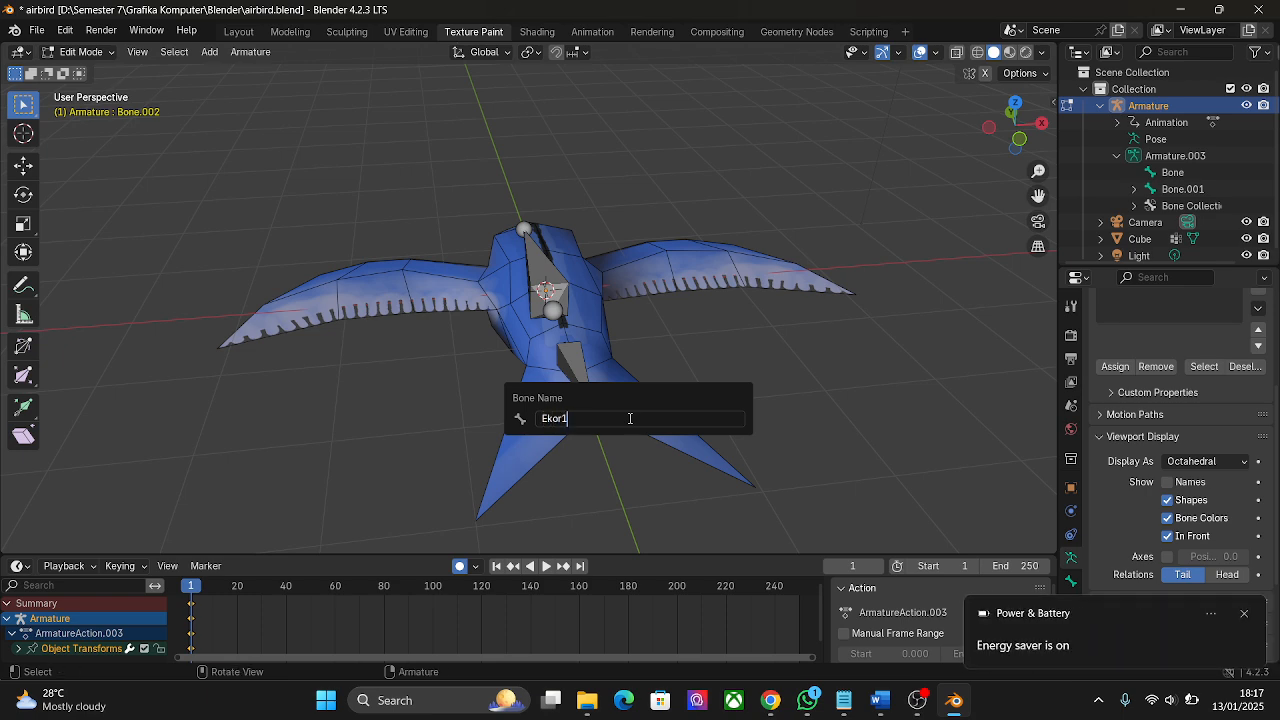
{"action": "type", "text": "_"}
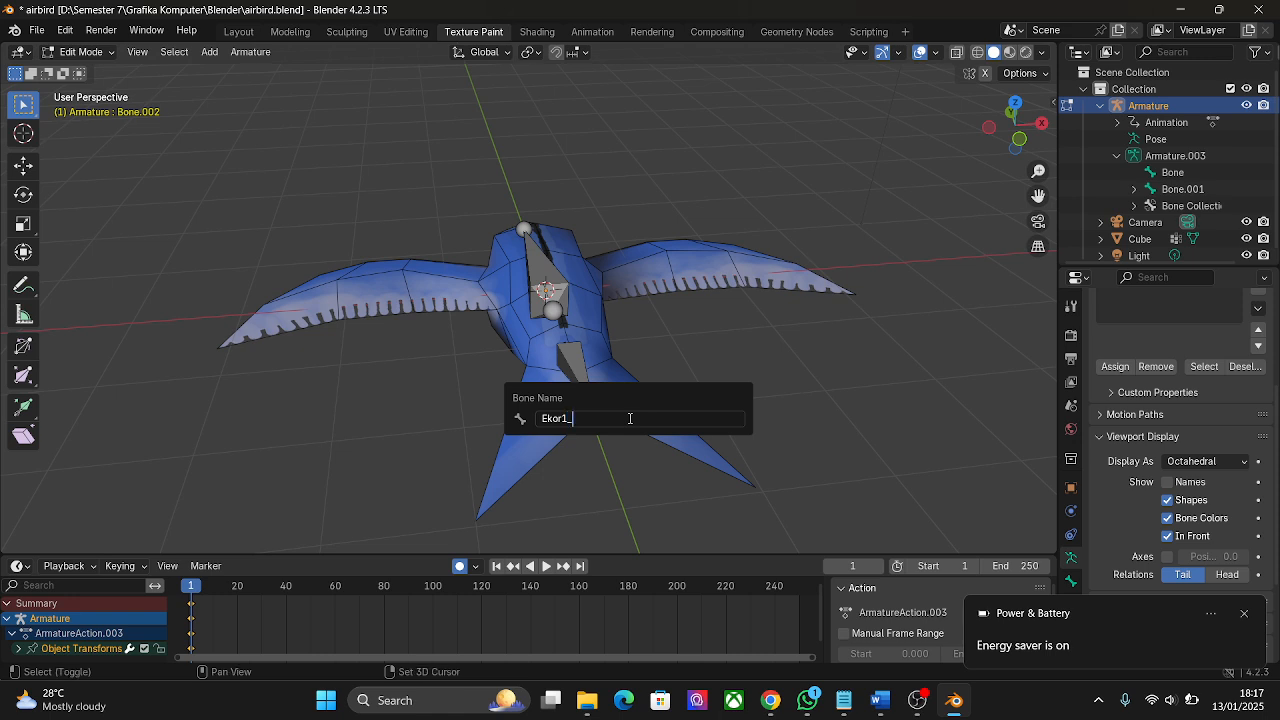
{"action": "type", "text": "R"}
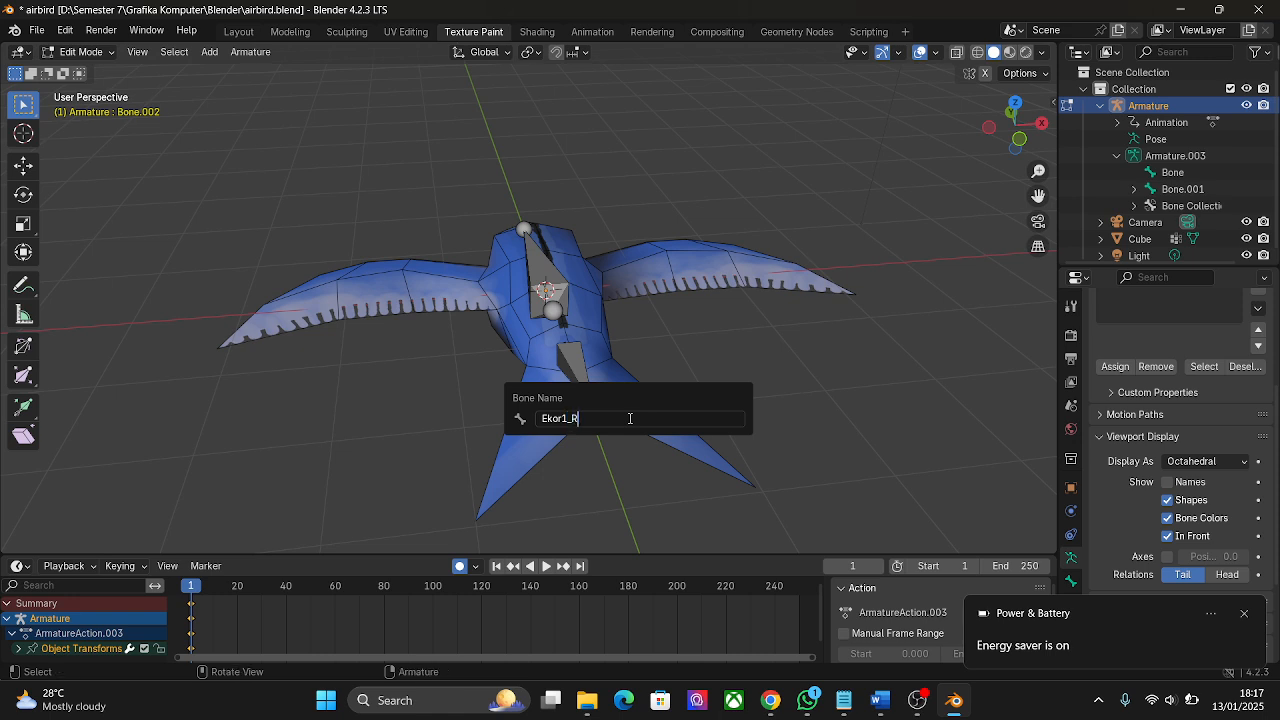
{"action": "key", "text": "Return"}
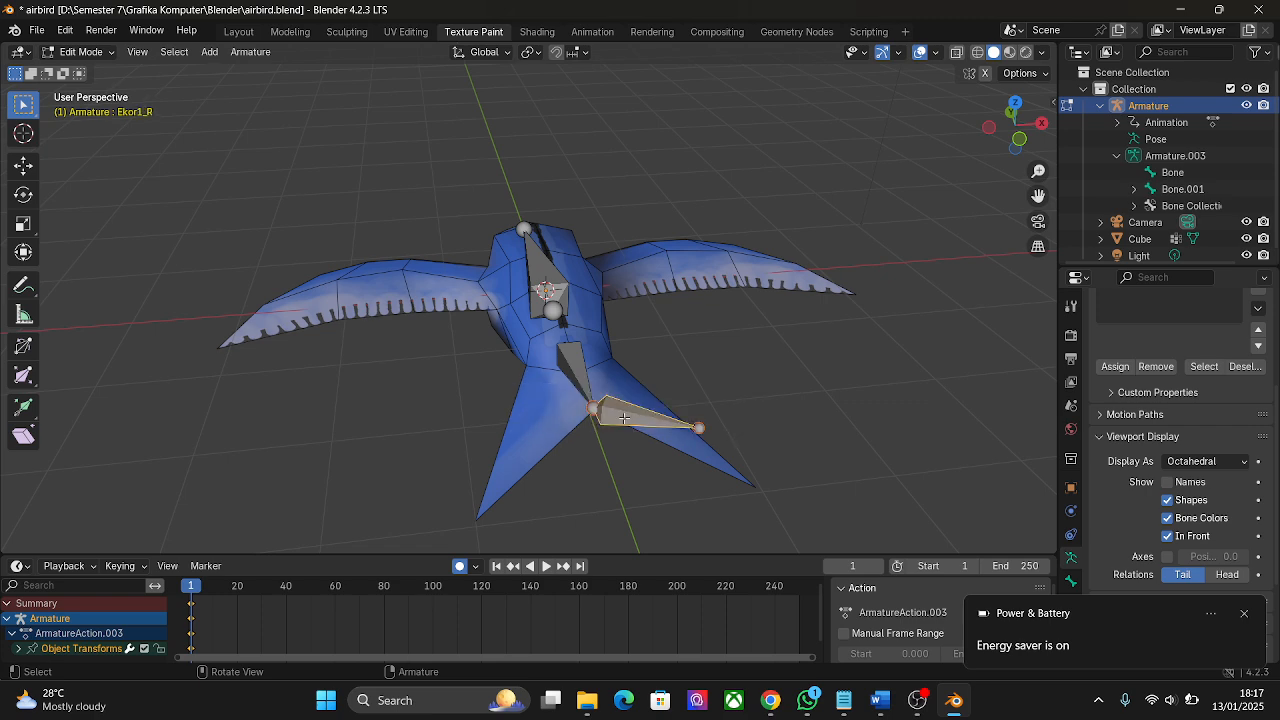
Symmetrize the Ekor1_R bone onto the opposite tail fork and check the mirrored bone's name
{"action": "right_click", "coordinate": [624, 417]}
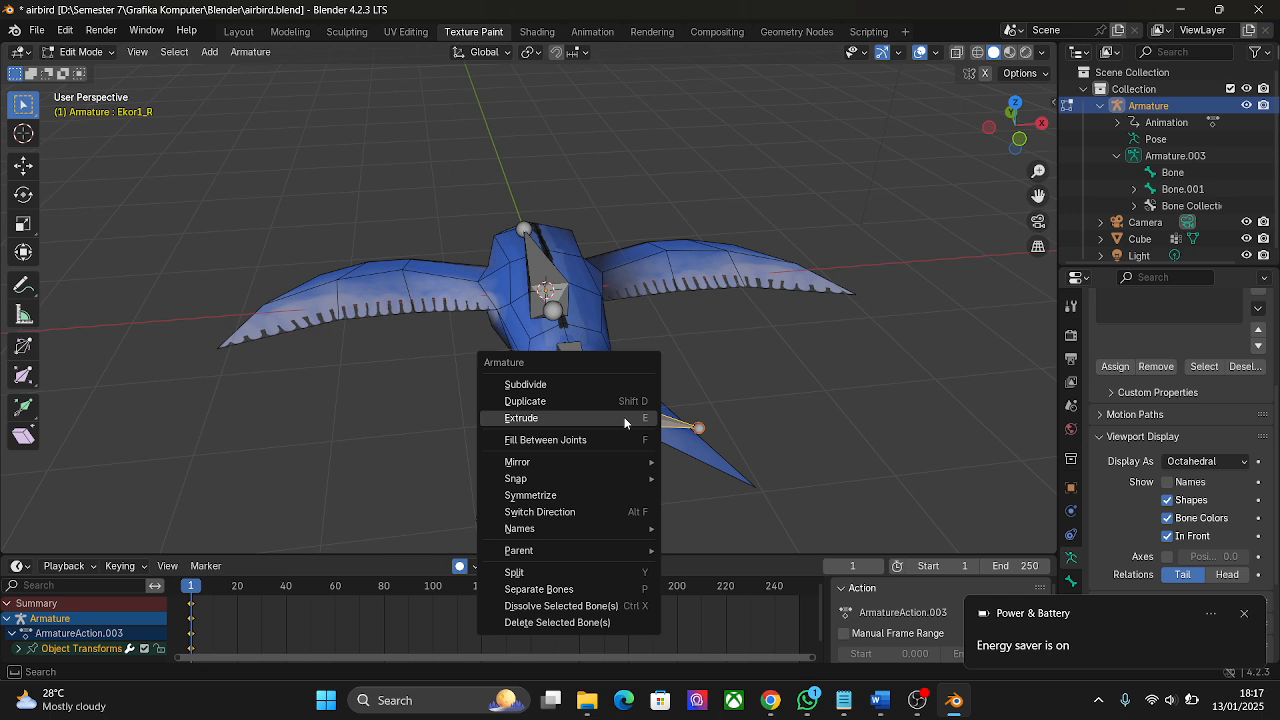
{"action": "left_click", "coordinate": [592, 495]}
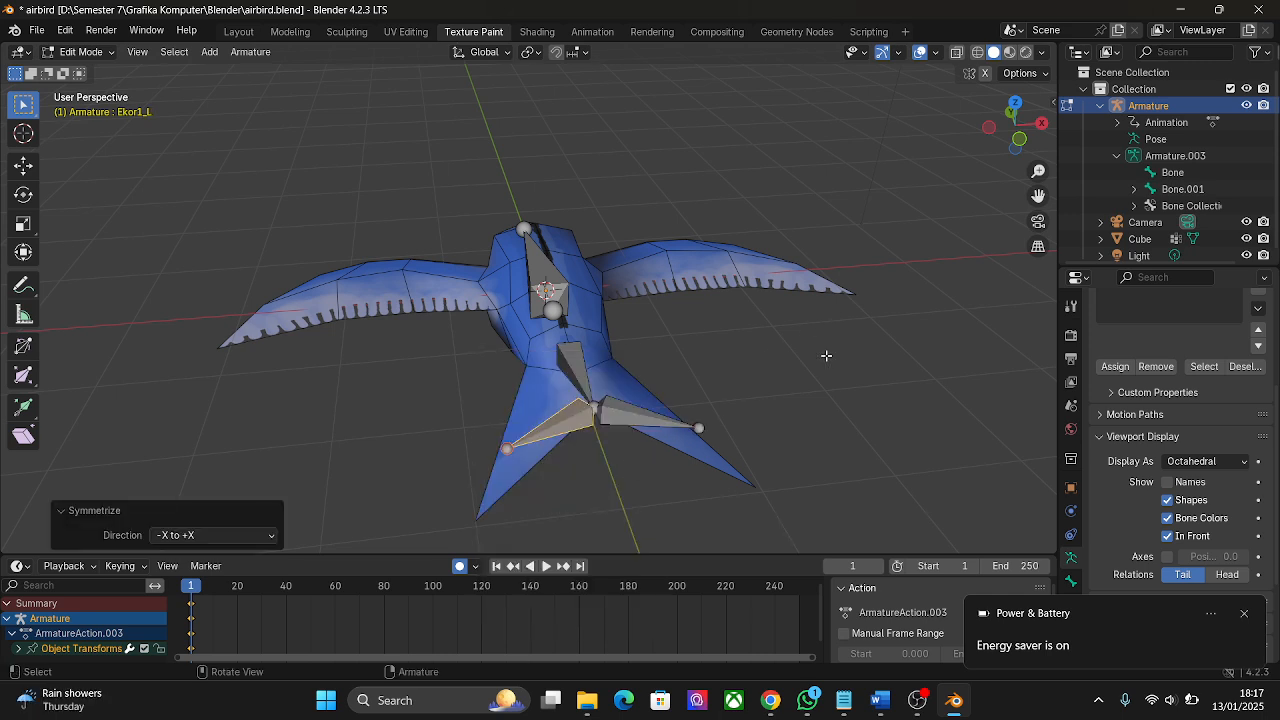
{"action": "left_click", "coordinate": [449, 456]}
{"action": "left_click", "coordinate": [572, 423]}
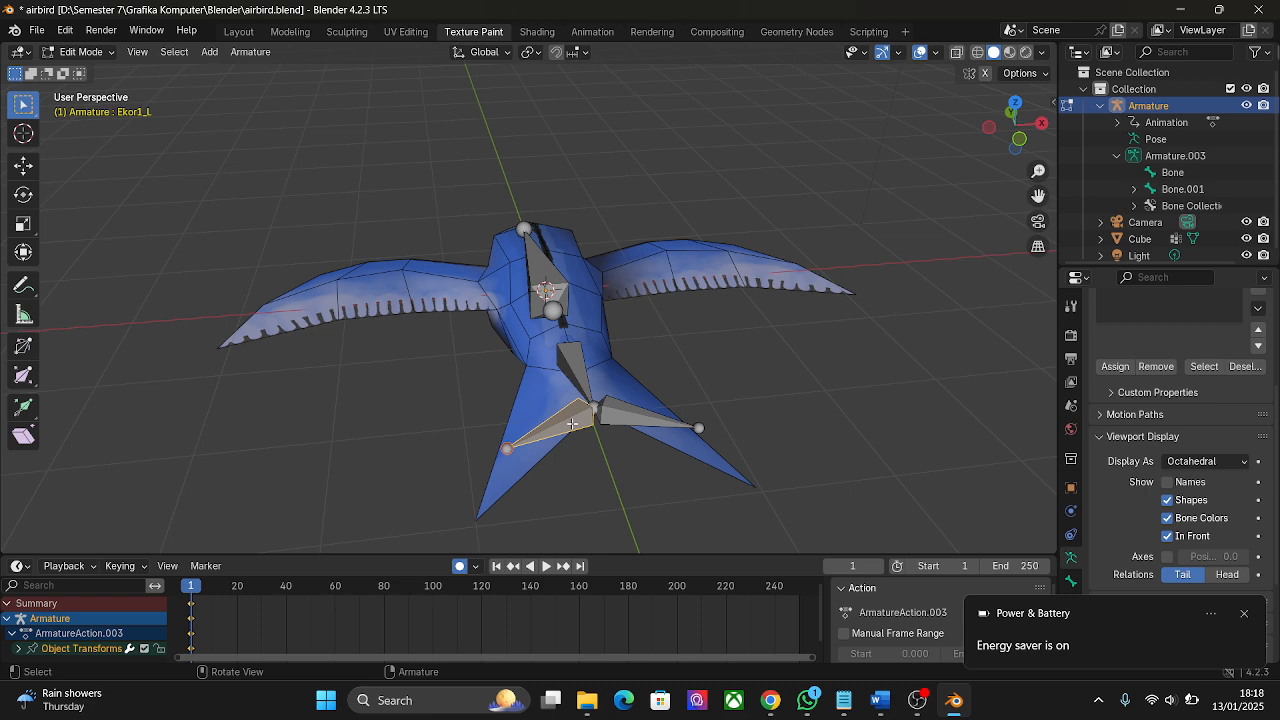
{"action": "key", "text": "F2"}
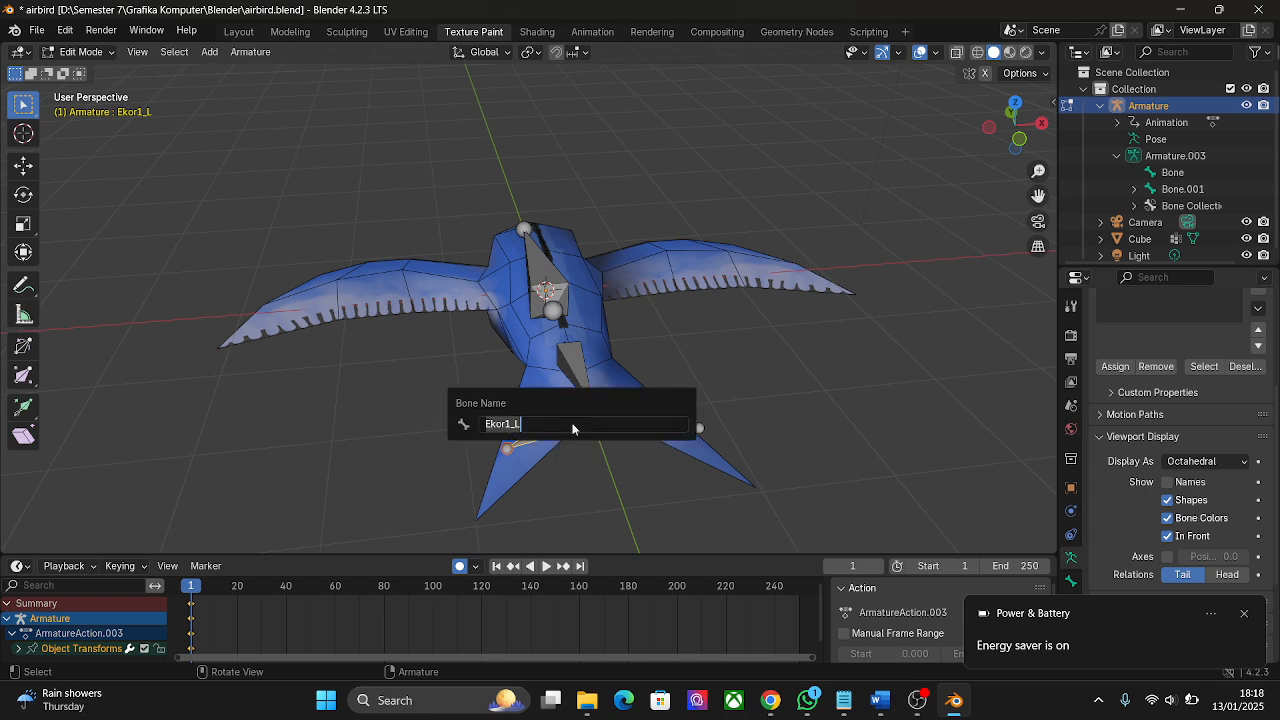
{"action": "key", "text": "Return"}
{"action": "left_click", "coordinate": [757, 374]}
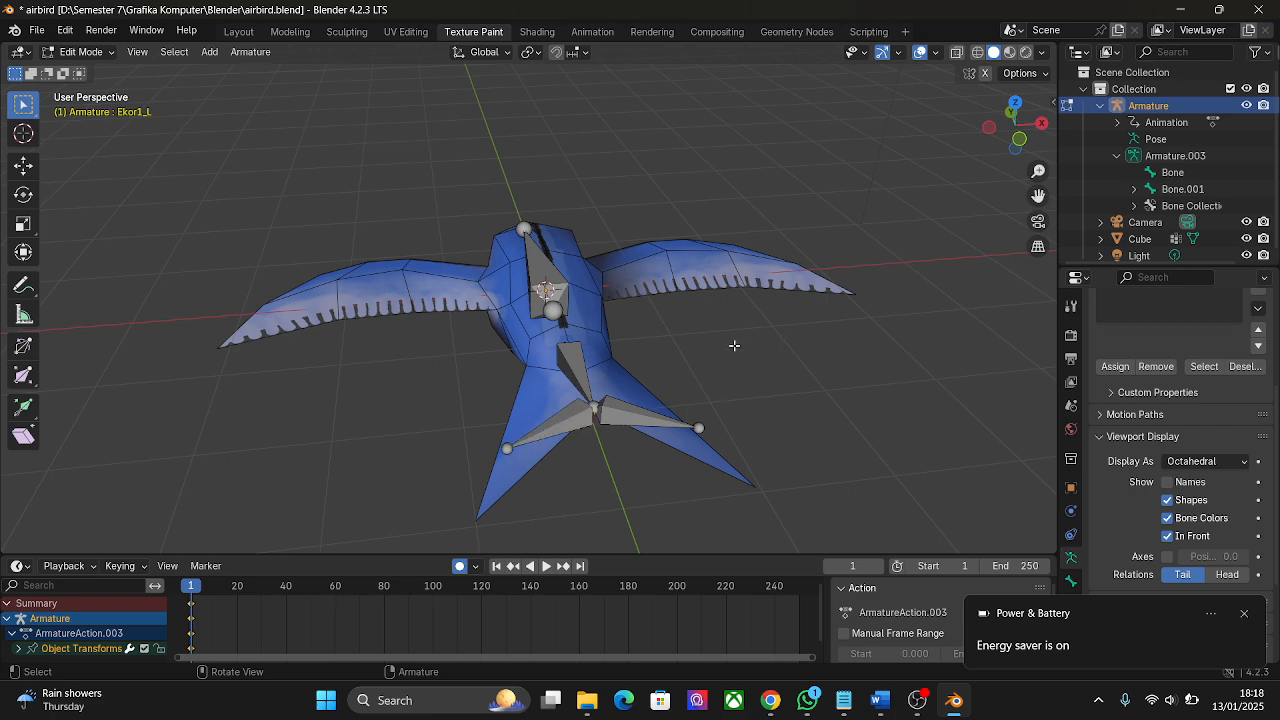
Duplicate the large body bone and shift the copy about 0.62 m along the global X axis
{"action": "middle_click_drag", "start_coordinate": [751, 369], "coordinate": [732, 505]}
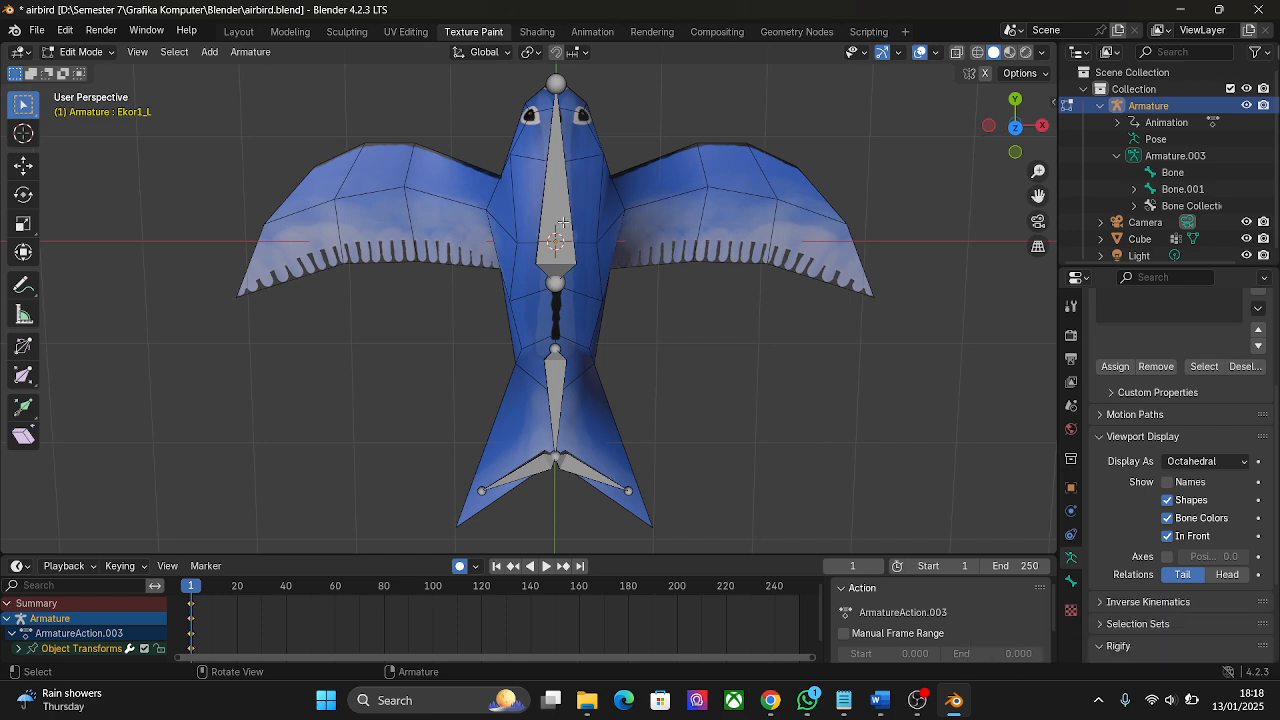
{"action": "left_click", "coordinate": [563, 222]}
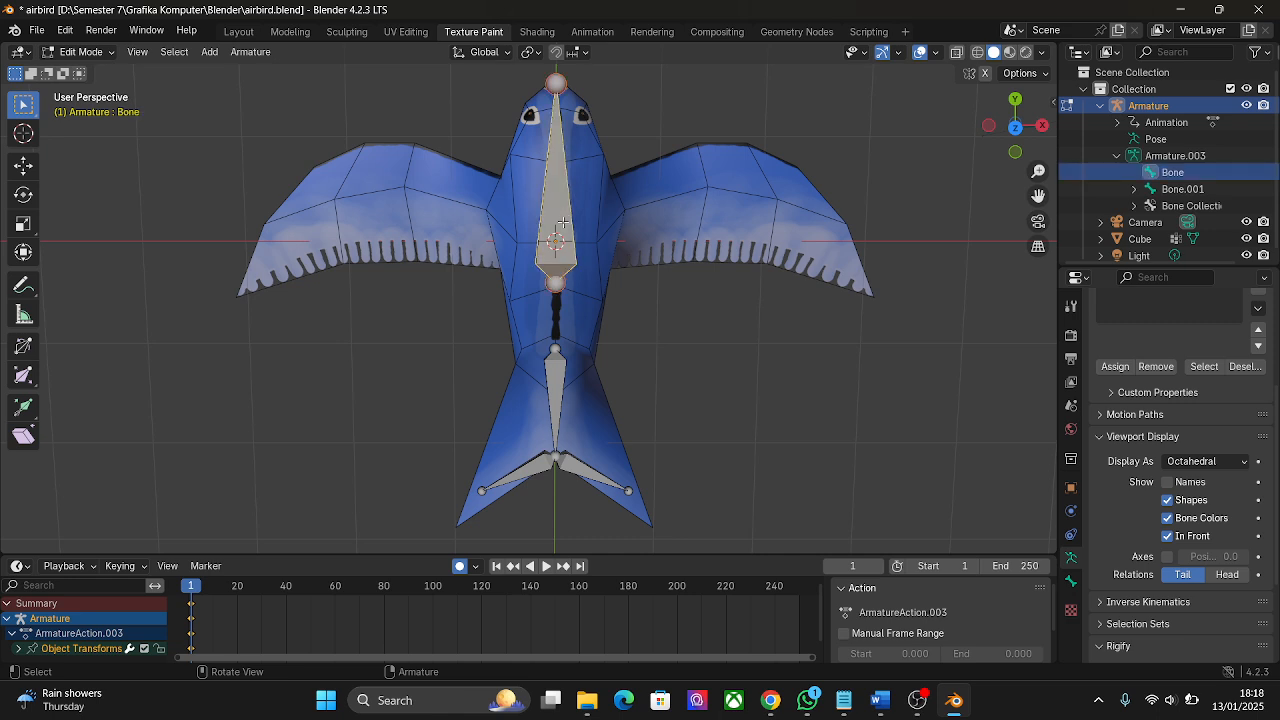
{"action": "key", "text": "shift+d"}
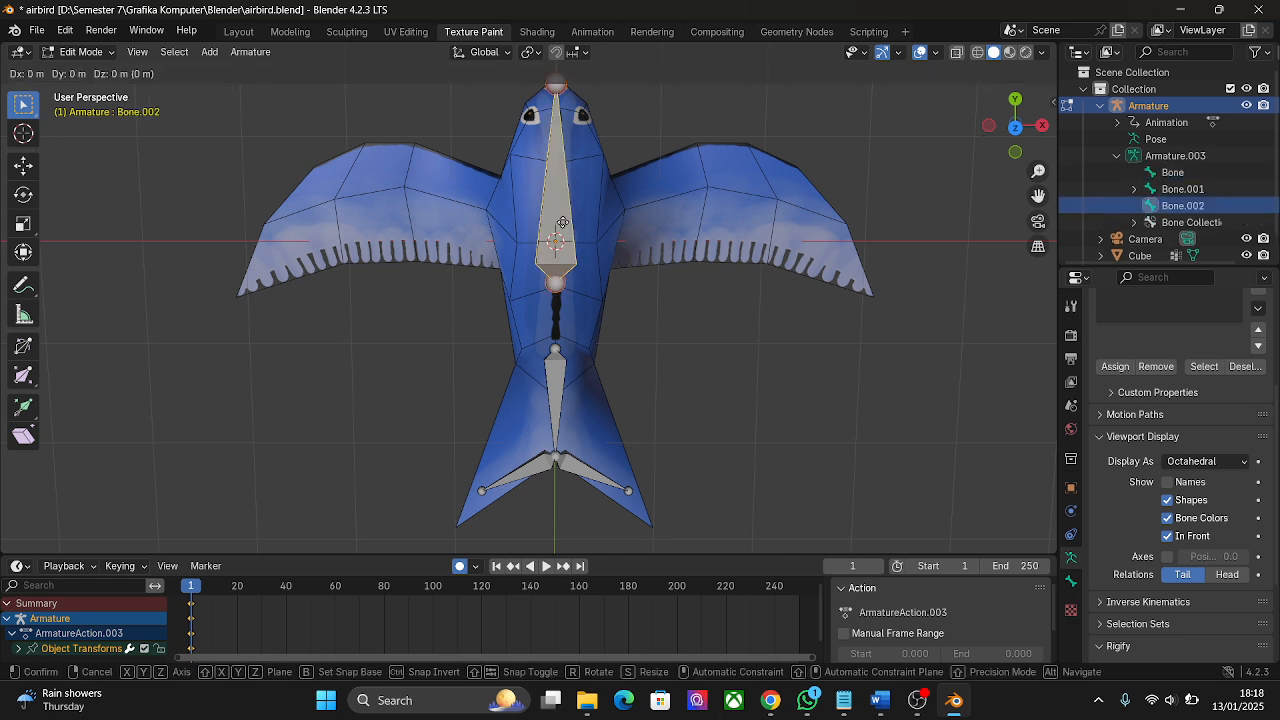
{"action": "key", "text": "x"}
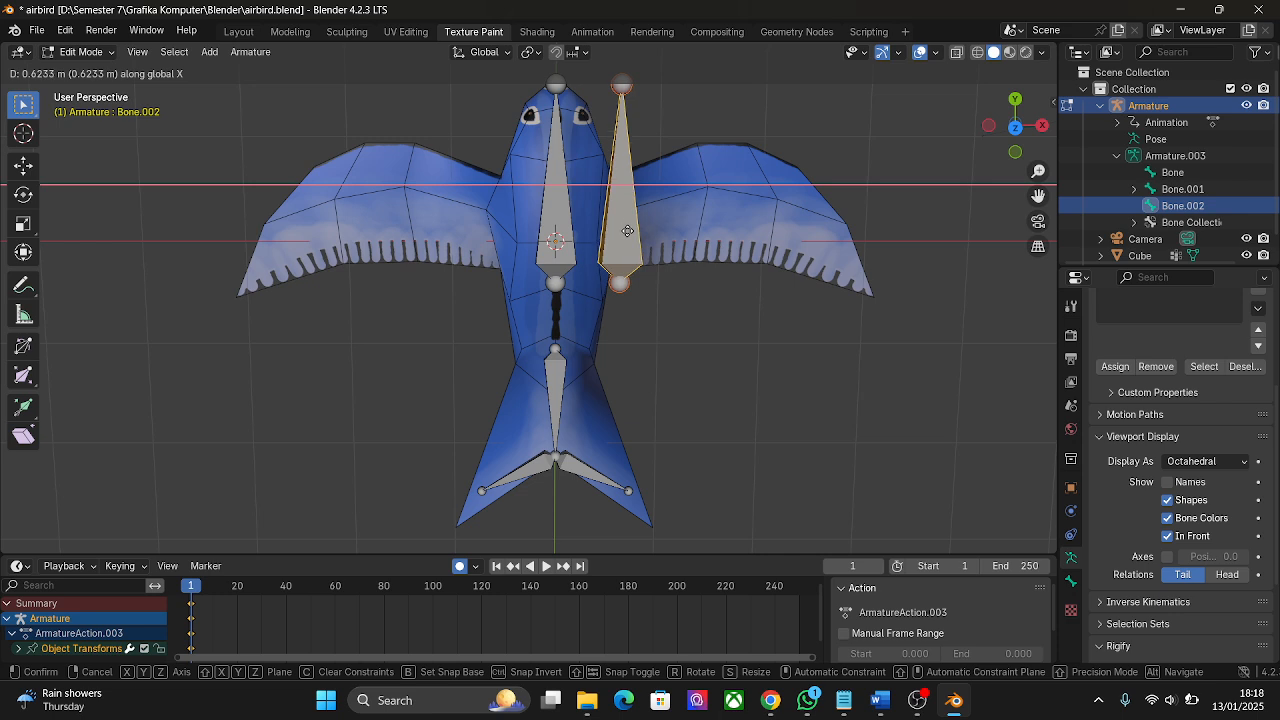
{"action": "left_click", "coordinate": [627, 231]}
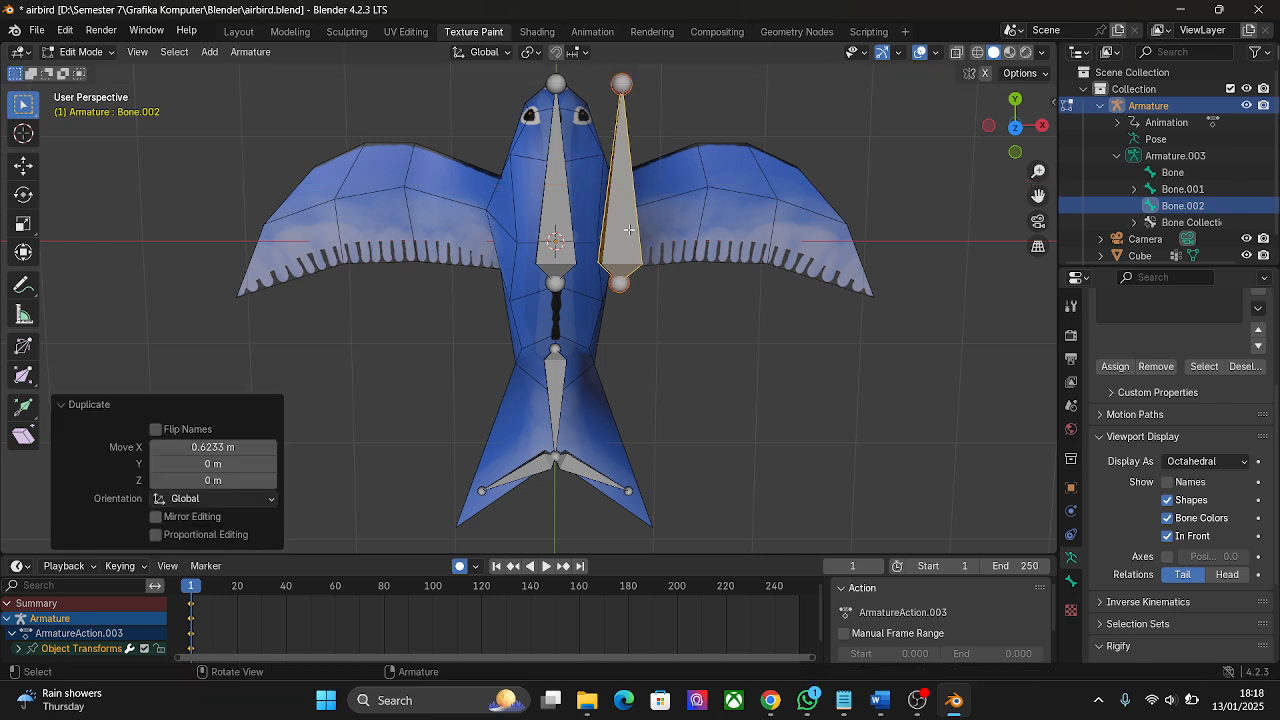
Rotate the duplicated bone about -94° around the global Z axis so it lies along the wing
{"action": "key", "text": "r"}
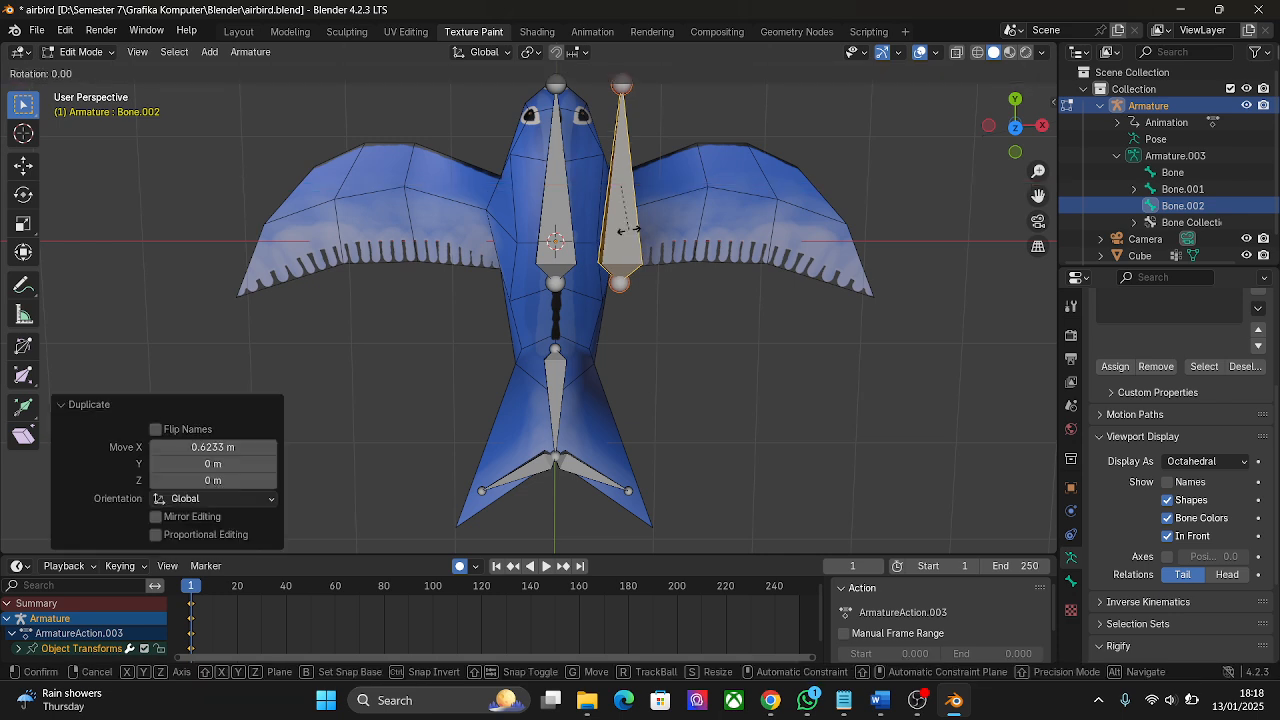
{"action": "key", "text": "y"}
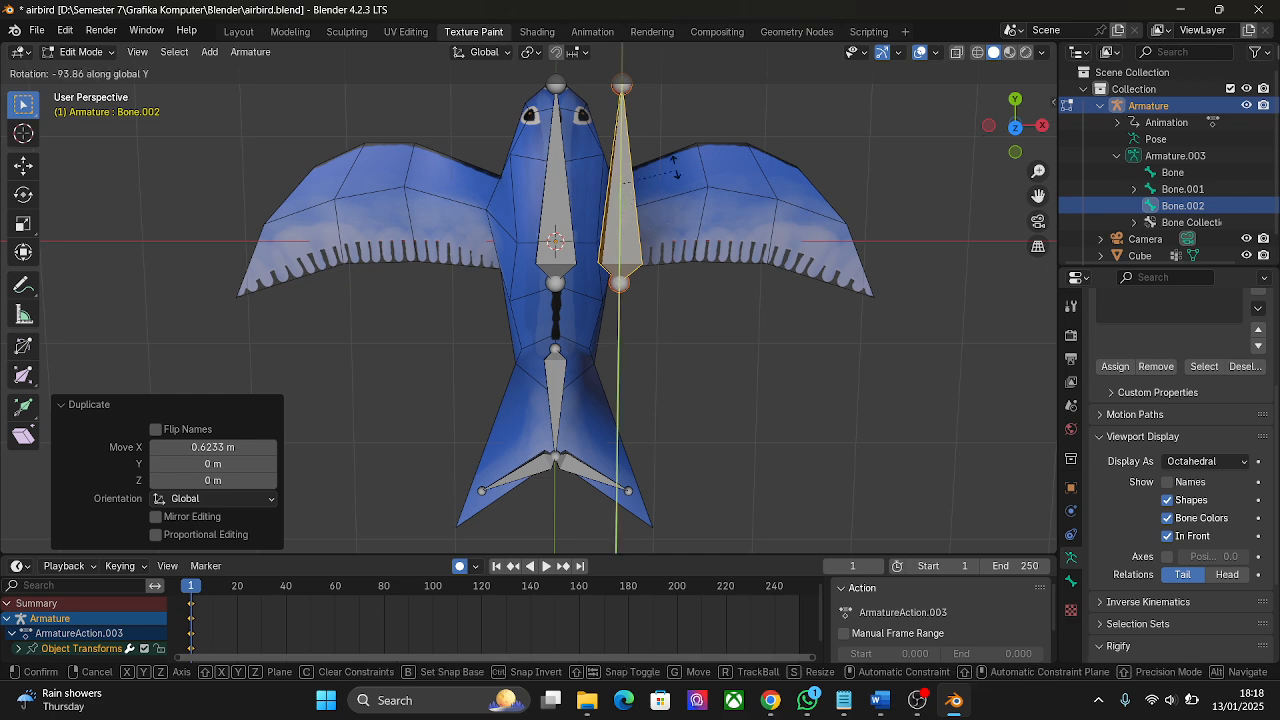
{"action": "key", "text": "x"}
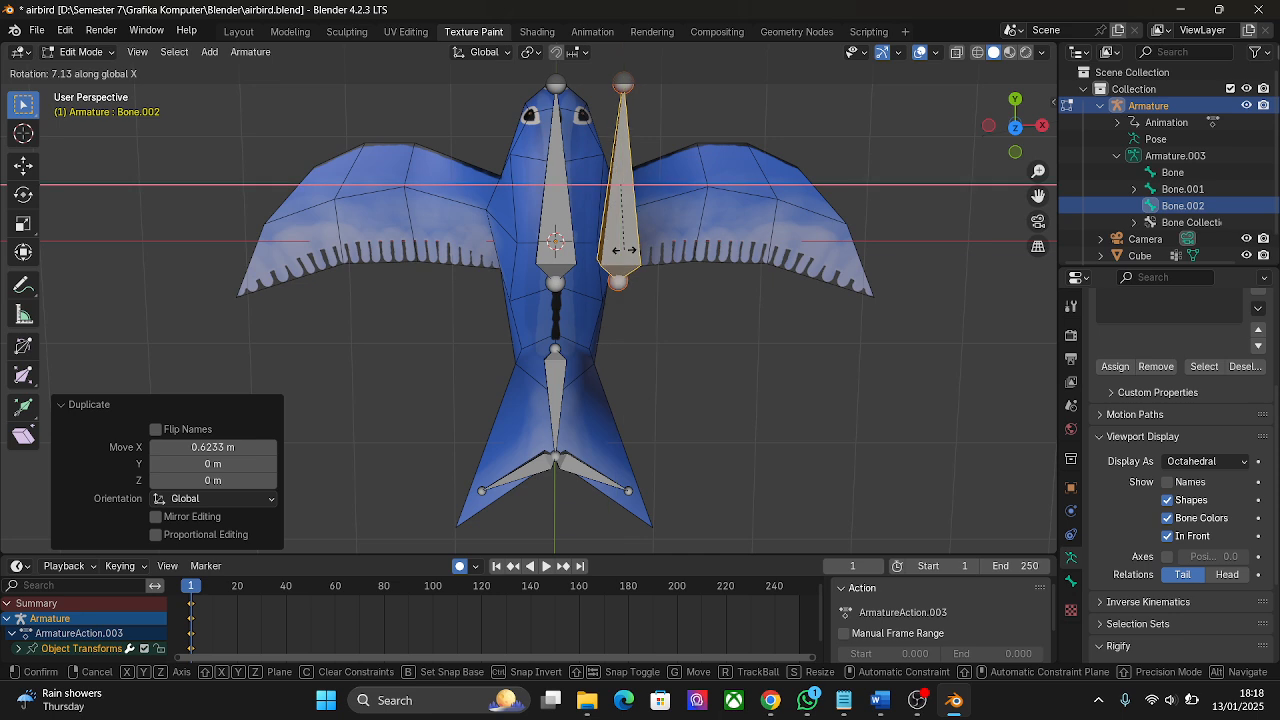
{"action": "key", "text": "z"}
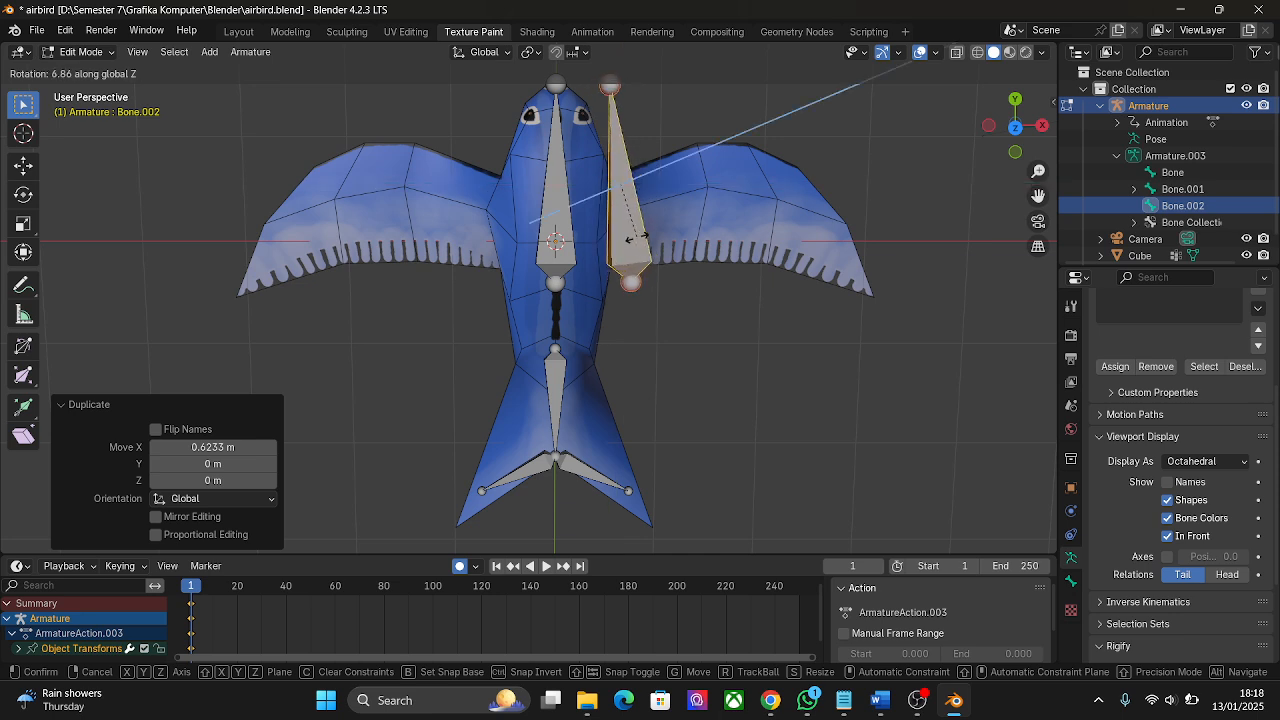
{"action": "left_click", "coordinate": [473, 201]}
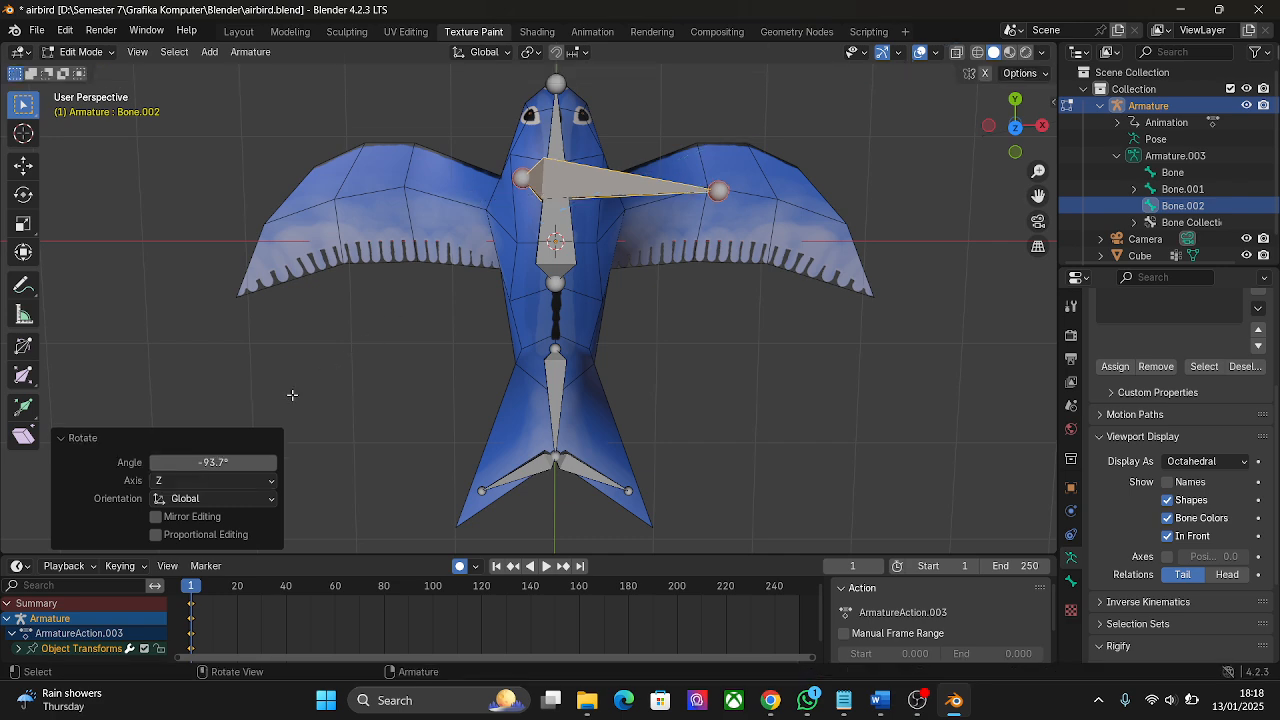
Set the rotation angle of the duplicated bone to exactly -90° around the Z axis
{"action": "left_click", "coordinate": [234, 463]}
{"action": "key", "text": "Home"}
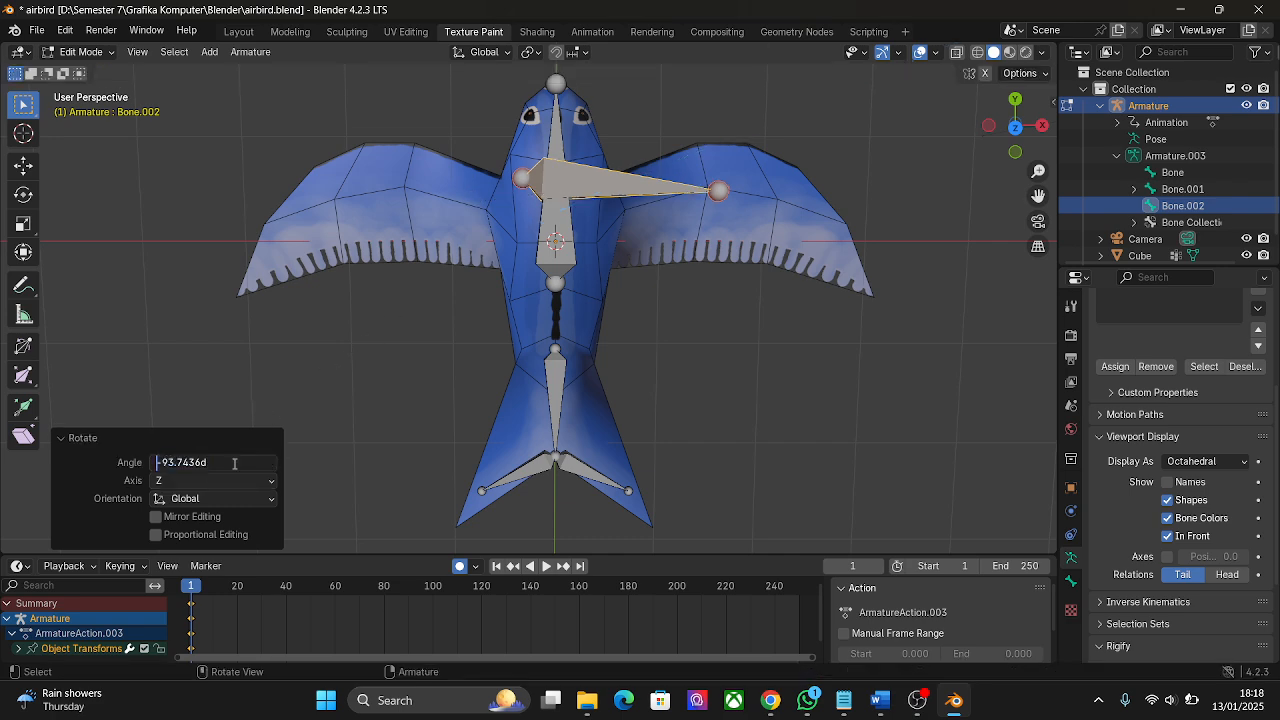
{"action": "key", "text": "Right"}
{"action": "key", "text": "shift+Right"}
{"action": "key", "text": "shift+Right"}
{"action": "key", "text": "shift+Right"}
{"action": "key", "text": "shift+Right"}
{"action": "key", "text": "shift+Right"}
{"action": "key", "text": "shift+Right"}
{"action": "type", "text": "0"}
{"action": "key", "text": "Return"}
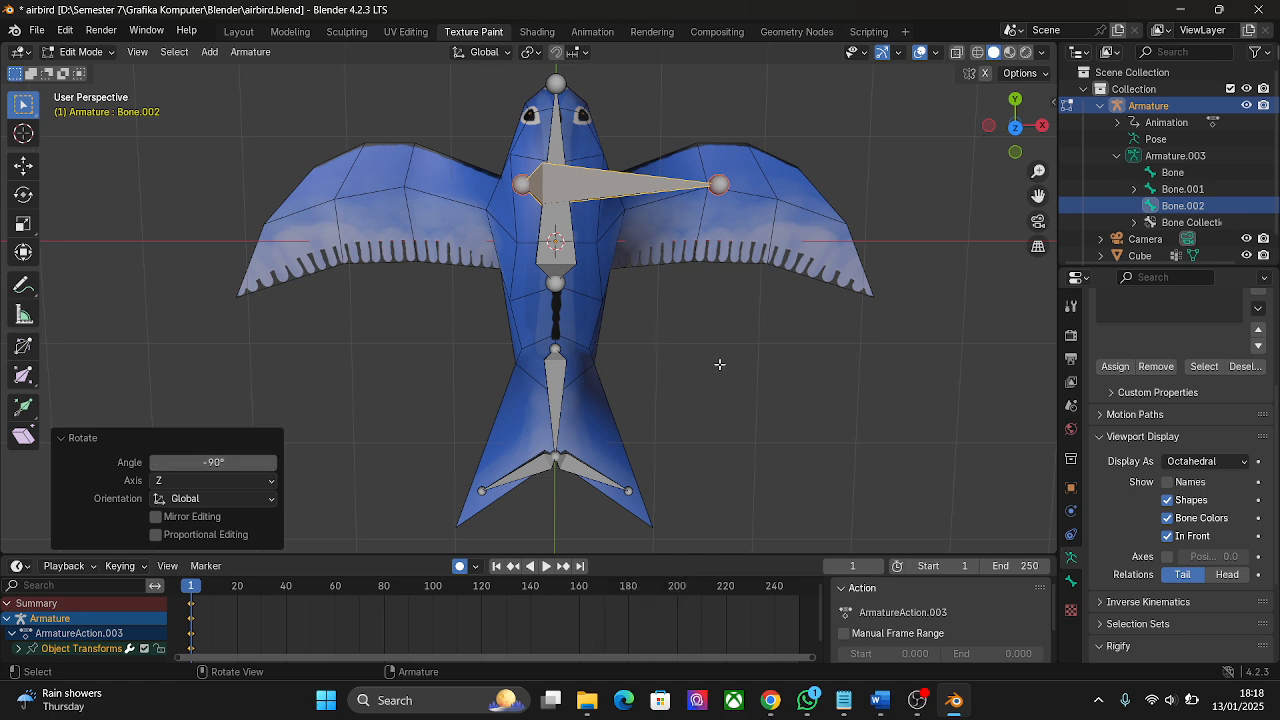
From the top view, move the rotated bone about 0.98 m along the global X axis to the wing's base
{"action": "middle_click_drag", "start_coordinate": [720, 365], "coordinate": [660, 140]}
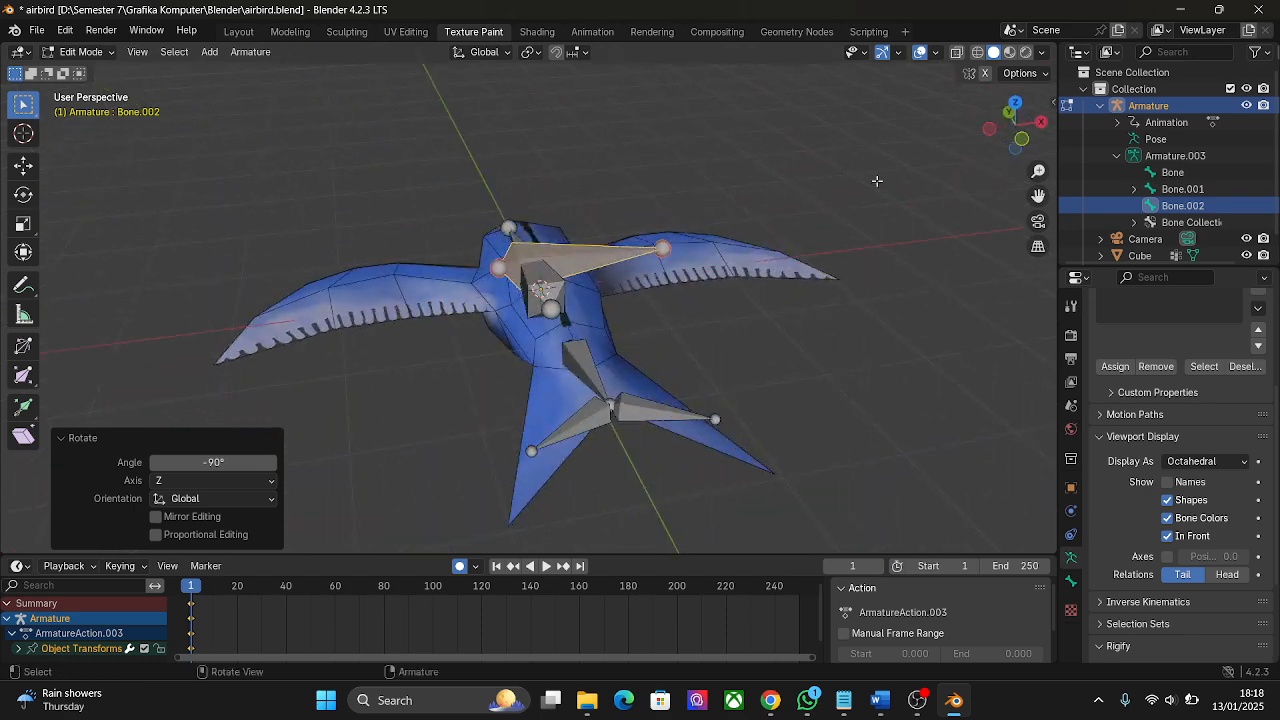
{"action": "left_click", "coordinate": [1016, 104]}
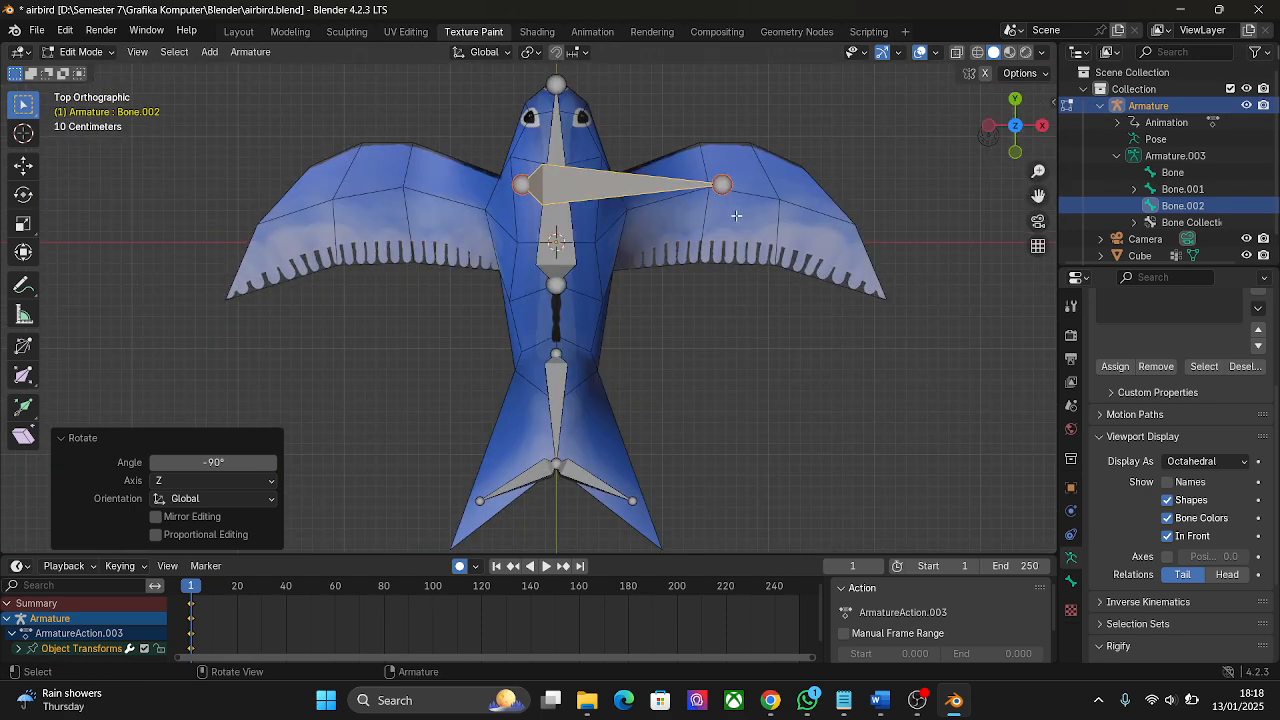
{"action": "key", "text": "g"}
{"action": "key", "text": "x"}
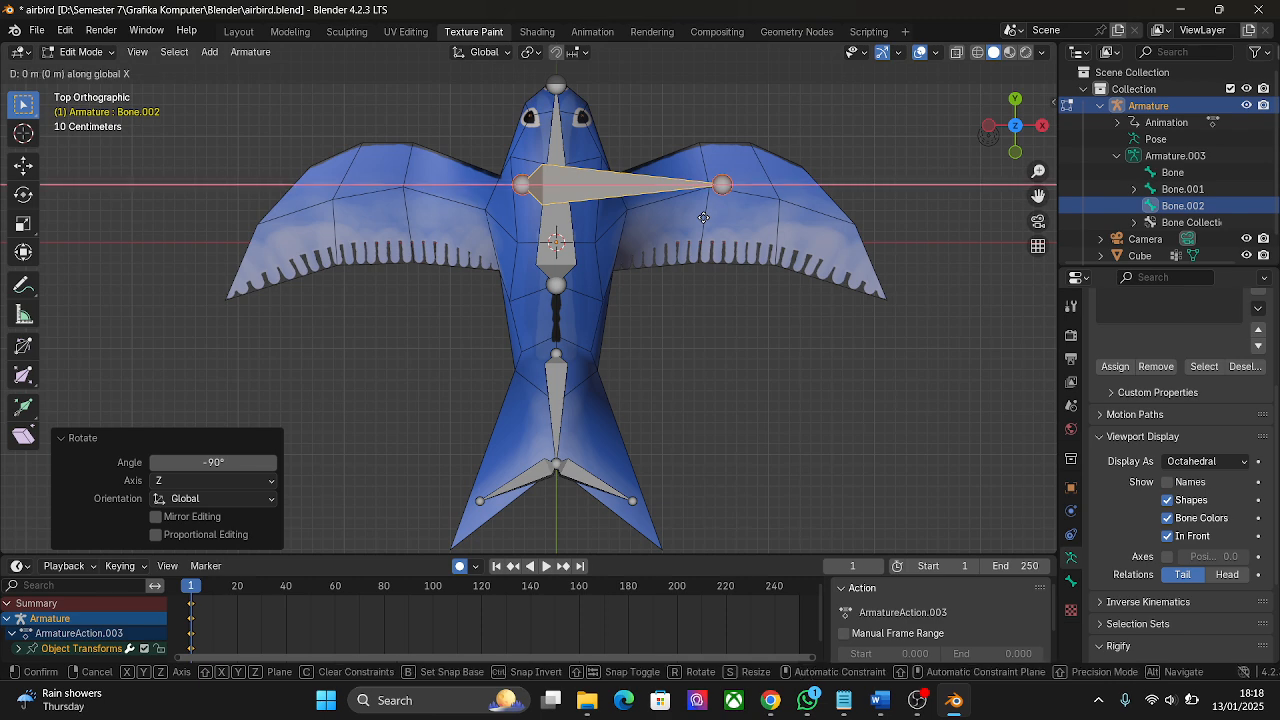
{"action": "left_click", "coordinate": [807, 218]}
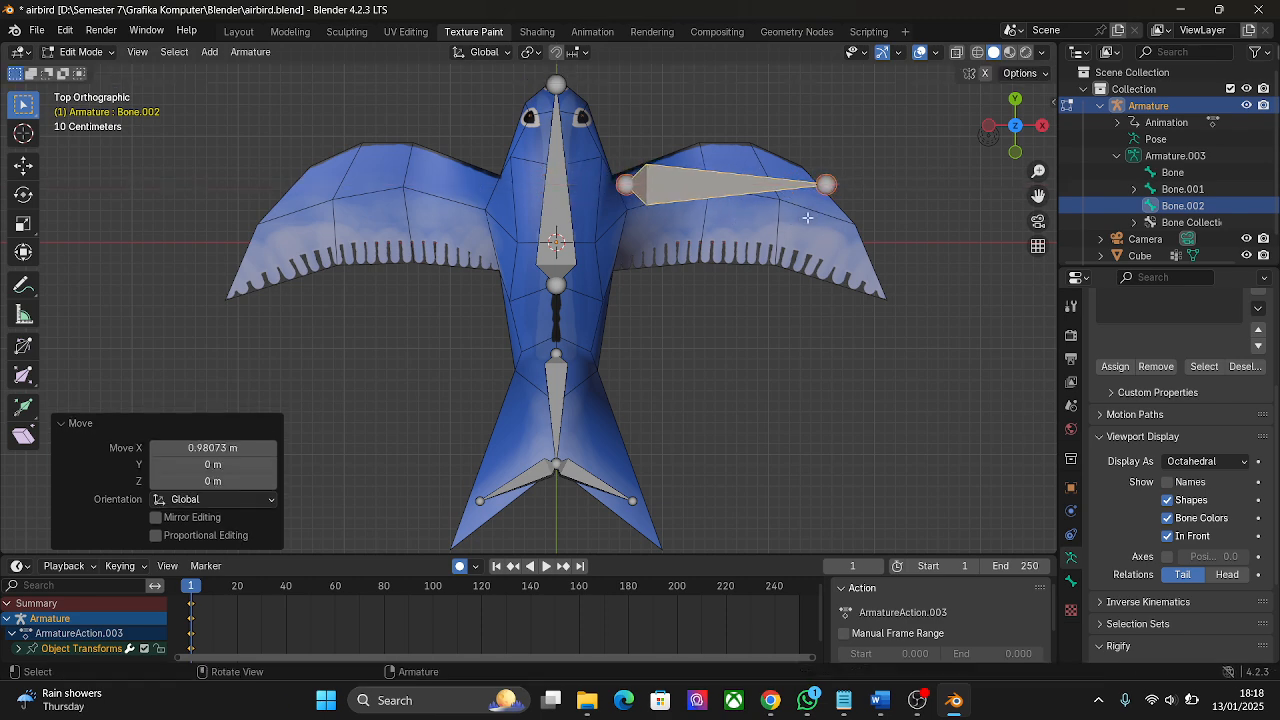
Move the wing bone about -0.25 m along the global Y axis so it runs through the middle of the wing
{"action": "key", "text": "g"}
{"action": "key", "text": "y"}
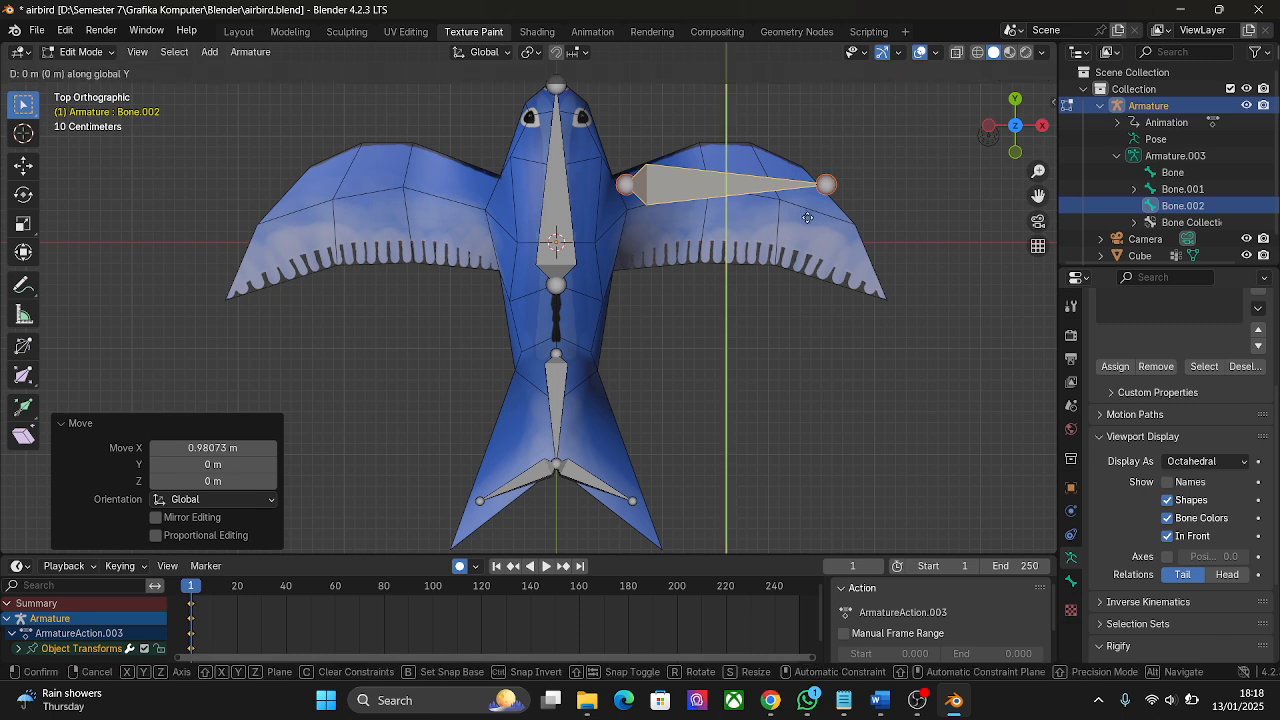
{"action": "left_click", "coordinate": [810, 241]}
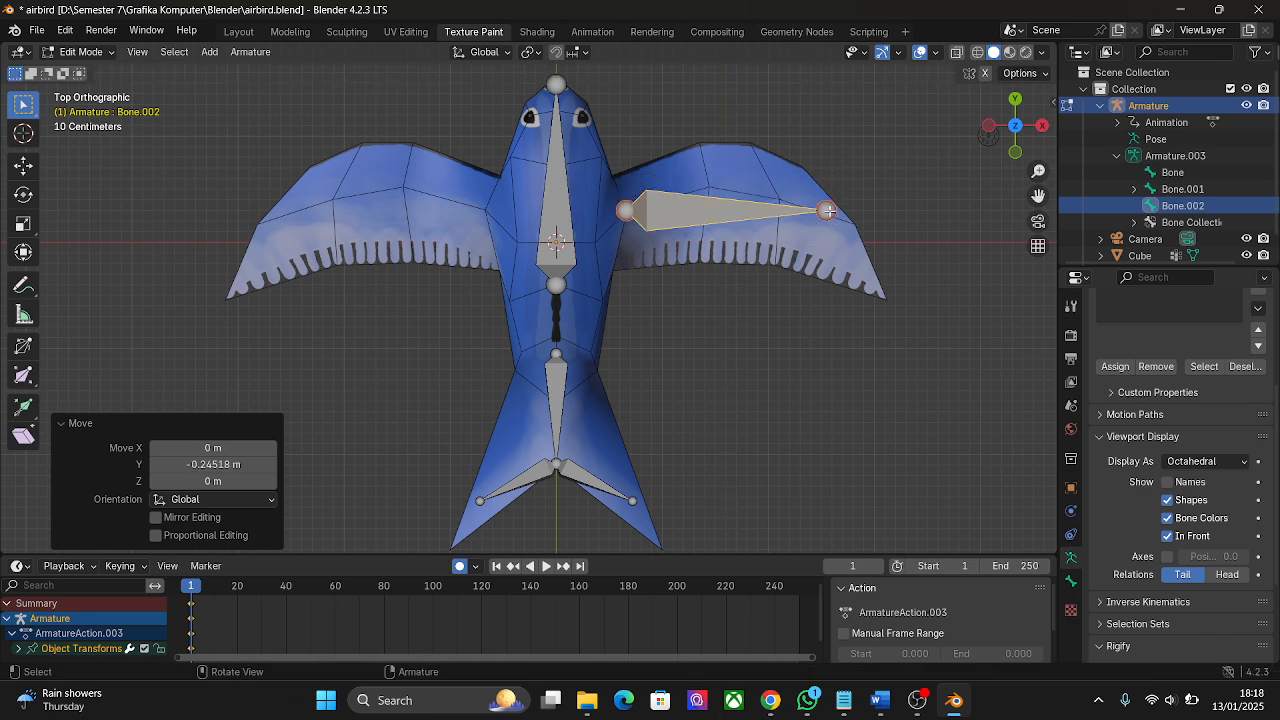
Shorten the wing bone by moving its outer tip about -1.11 m along the global X axis
{"action": "left_click", "coordinate": [828, 211]}
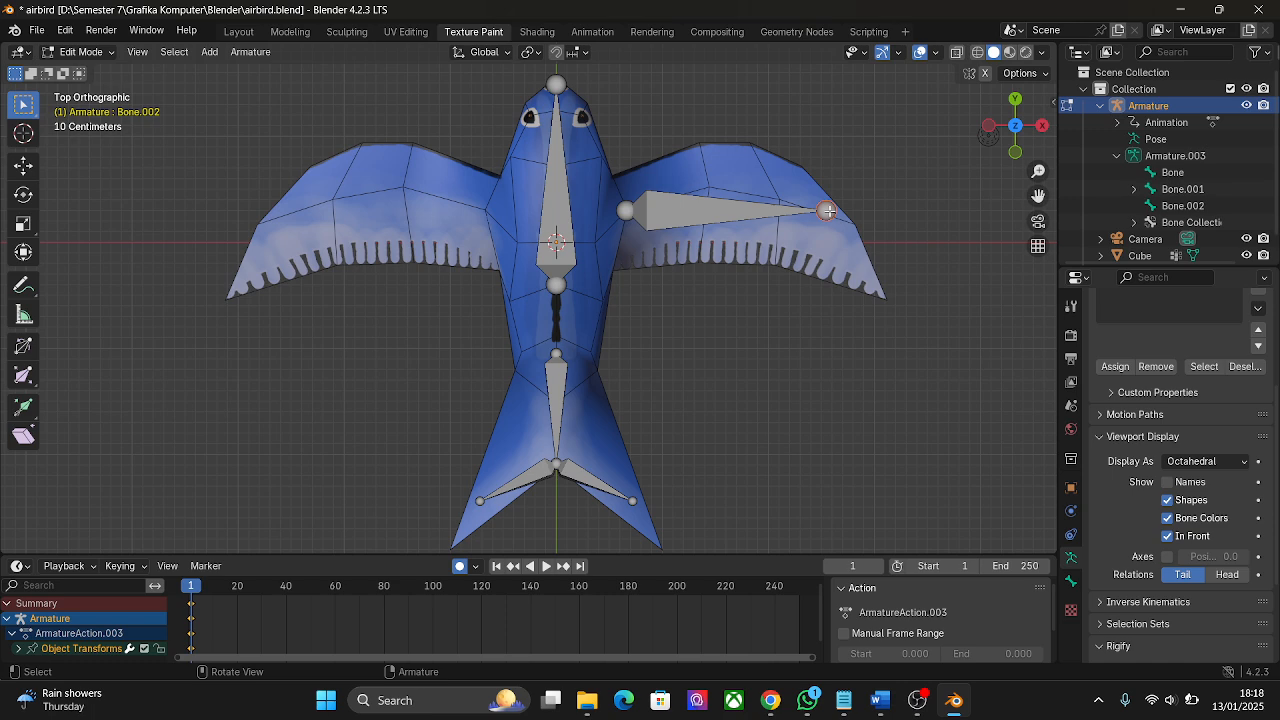
{"action": "key", "text": "g"}
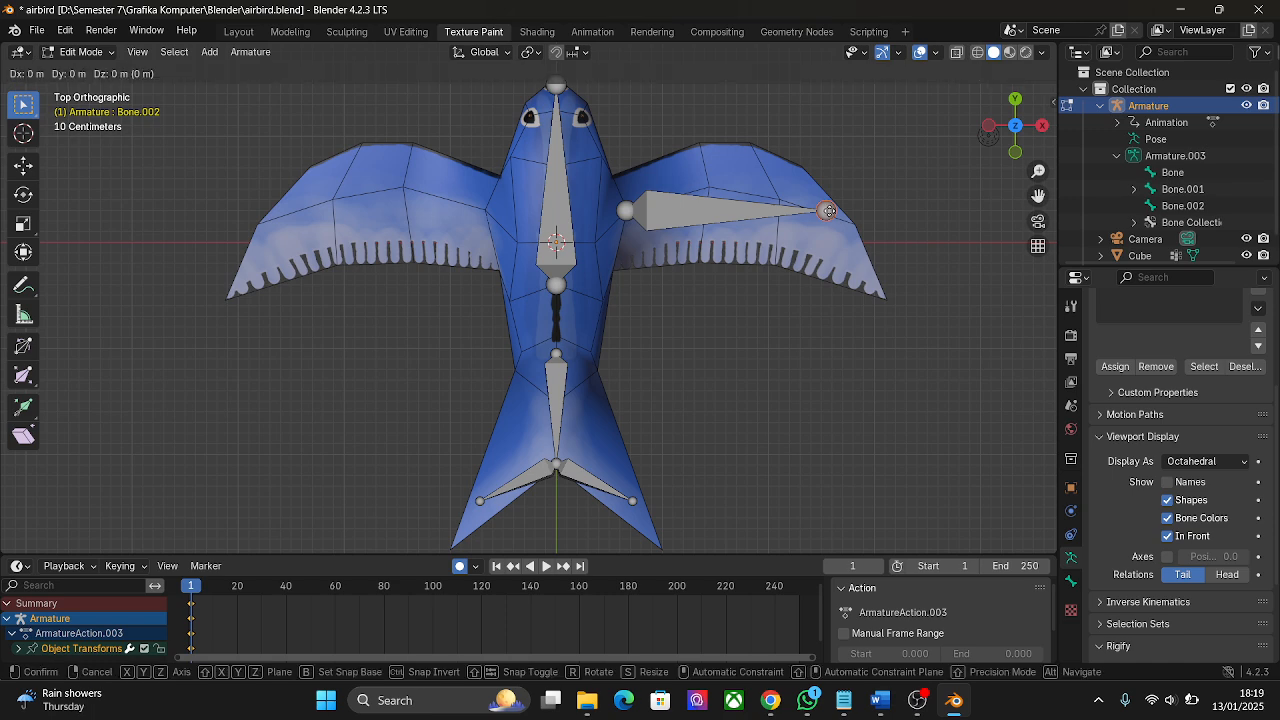
{"action": "key", "text": "x"}
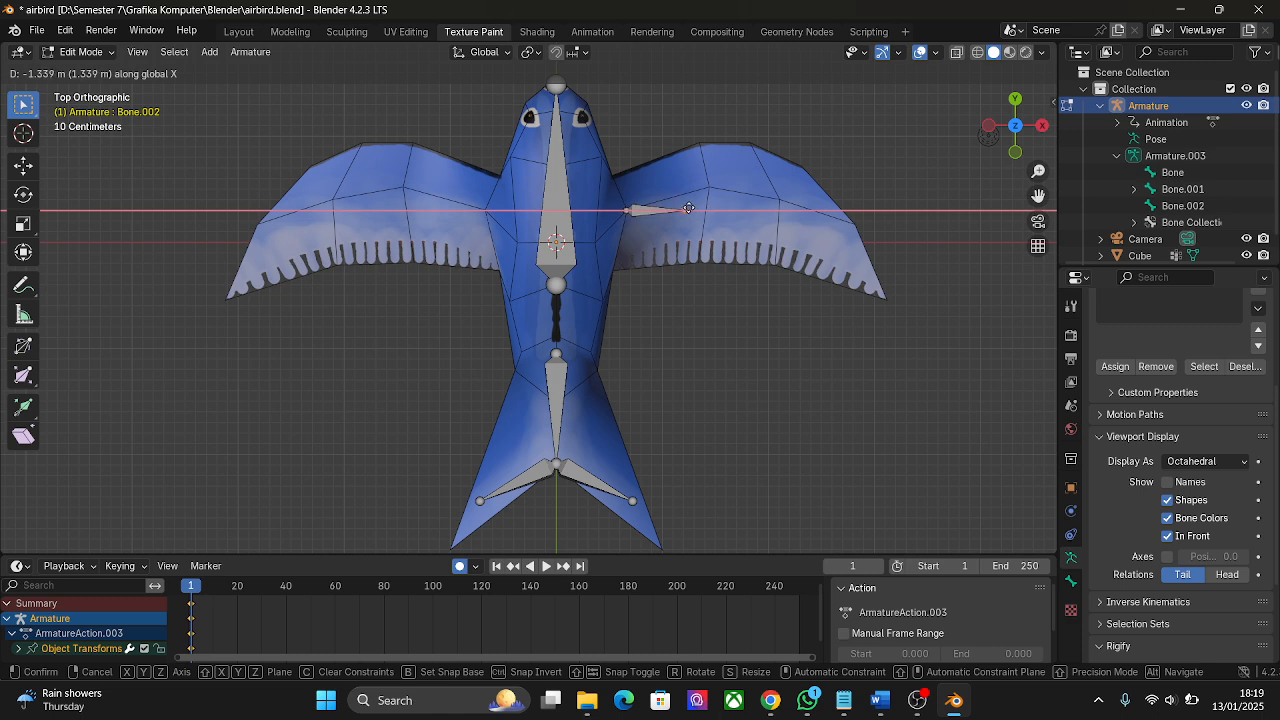
{"action": "left_click", "coordinate": [707, 210]}
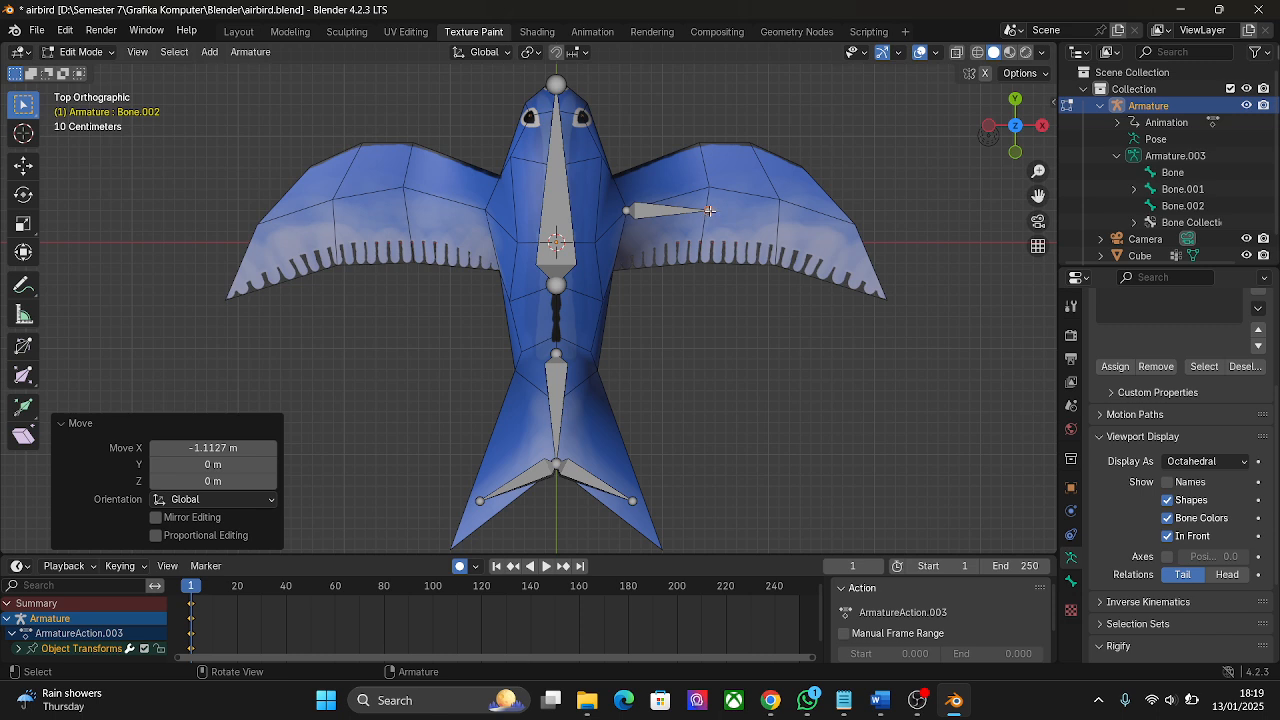
Extrude an outer wing bone about 1.33 m along X from the tip, and shift its end about -0.13 m along Y
{"action": "left_click_drag", "start_coordinate": [709, 210], "coordinate": [853, 224]}
{"action": "key", "text": "x"}
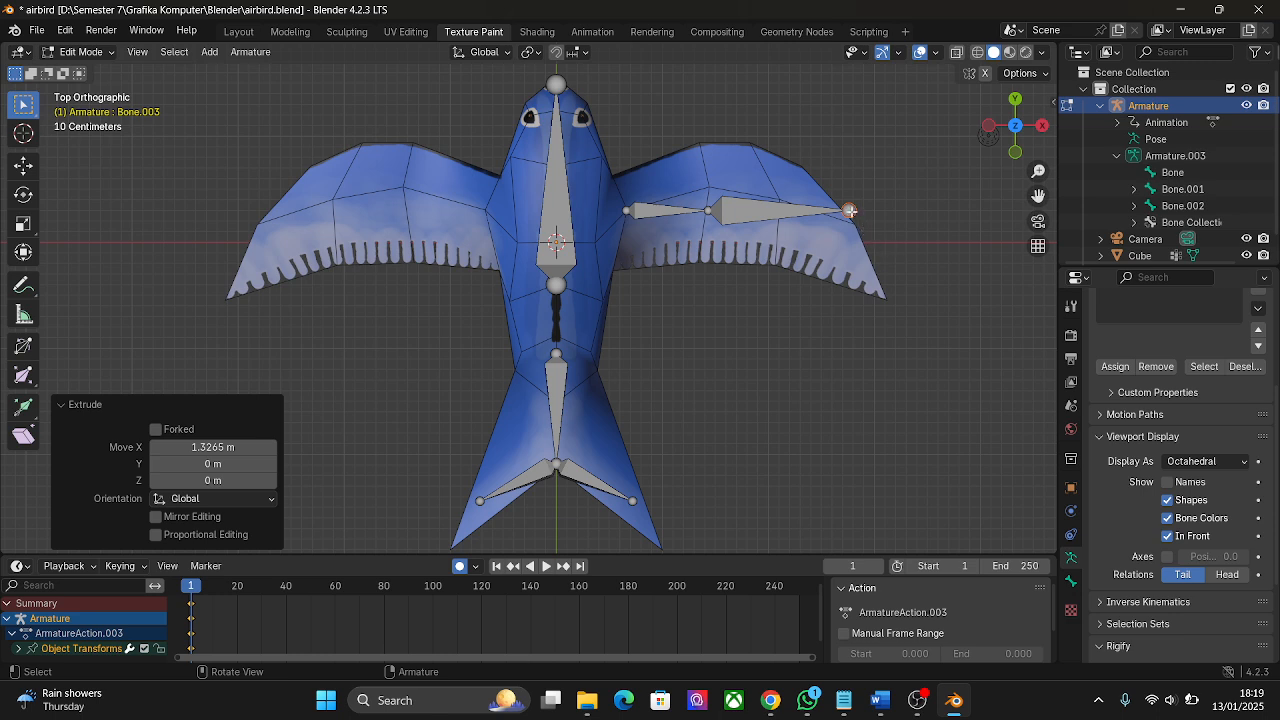
{"action": "key", "text": "g"}
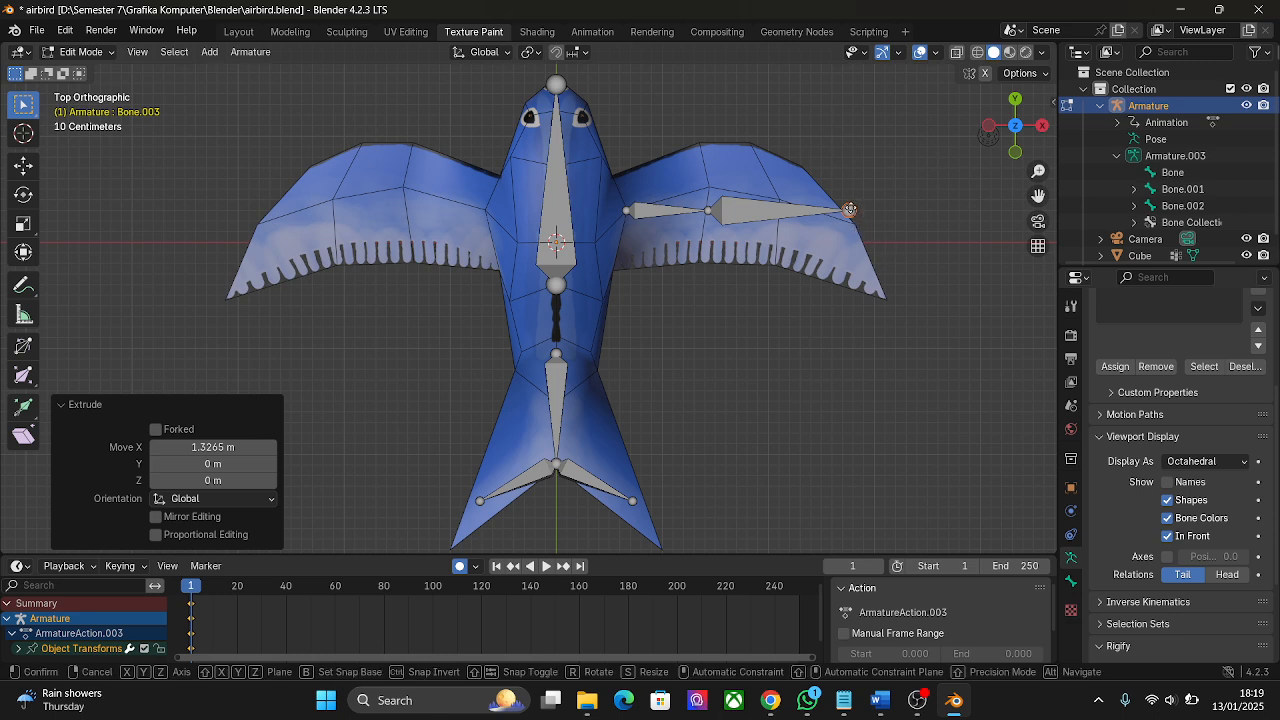
{"action": "key", "text": "y"}
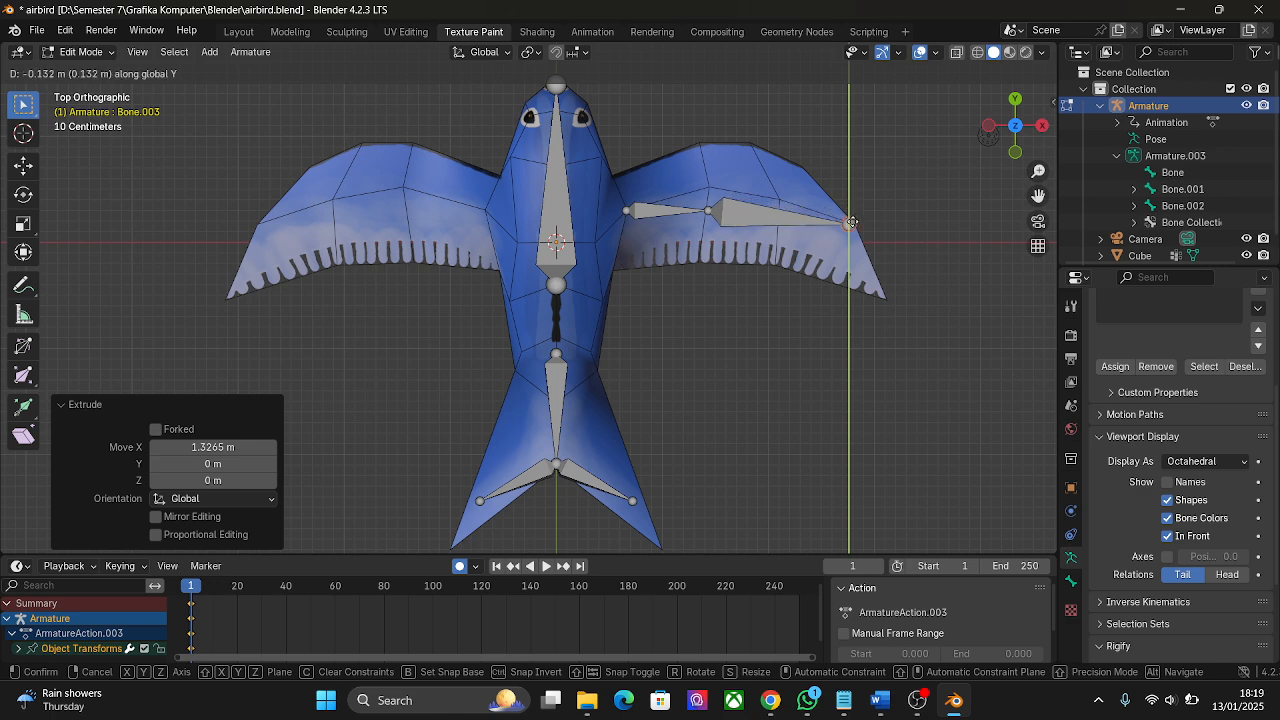
{"action": "left_click", "coordinate": [851, 222]}
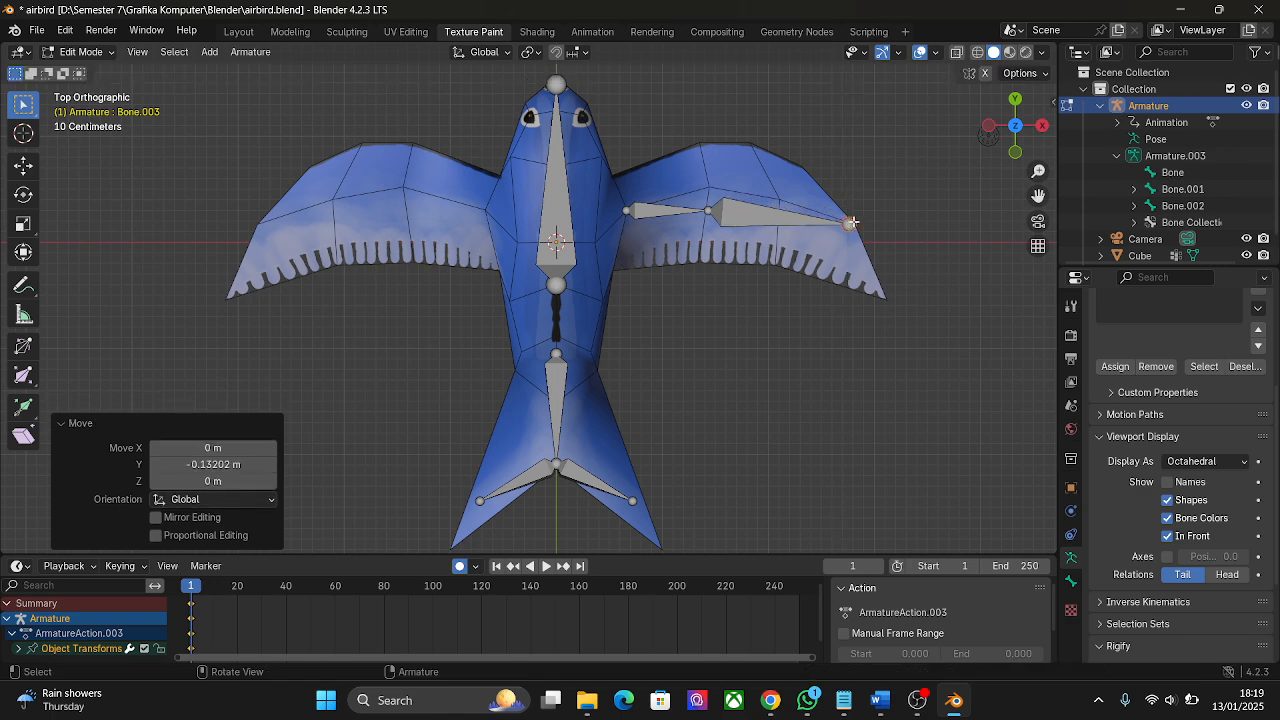
Rename the inner wing bone to Sayap1_R and the outer wing bone to Sayap2_R
{"action": "left_click", "coordinate": [654, 211]}
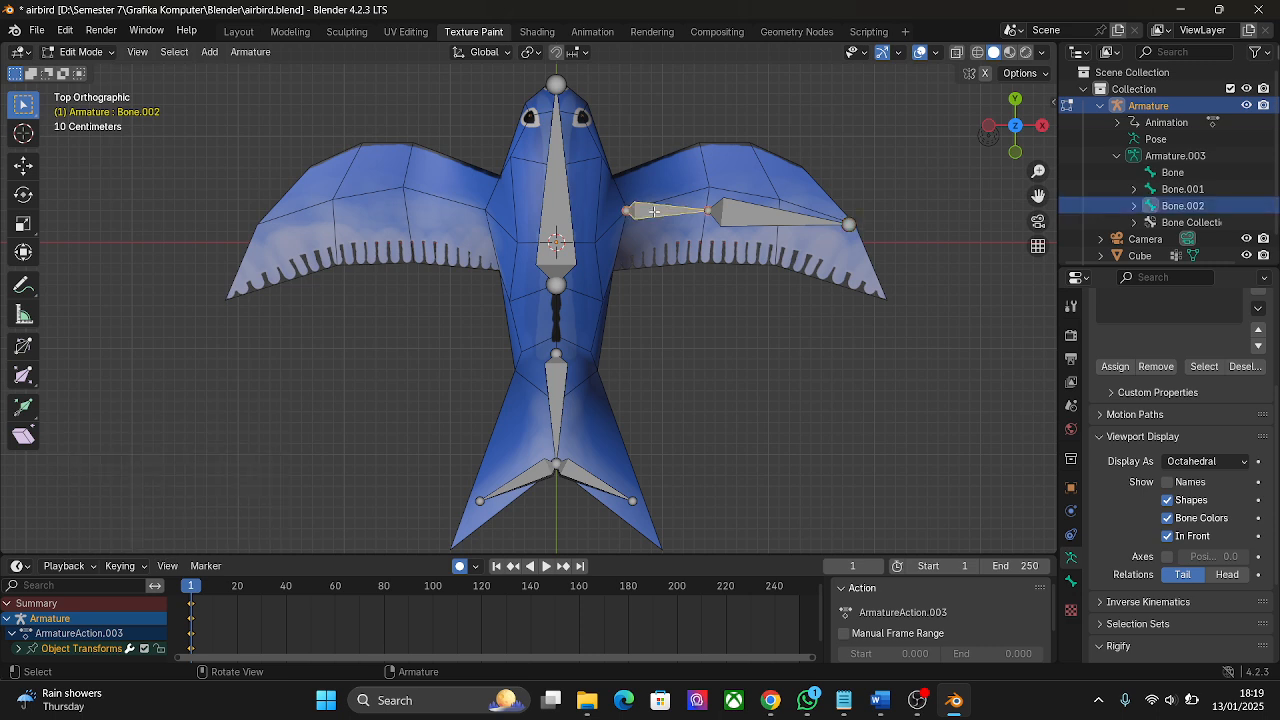
{"action": "key", "text": "F2"}
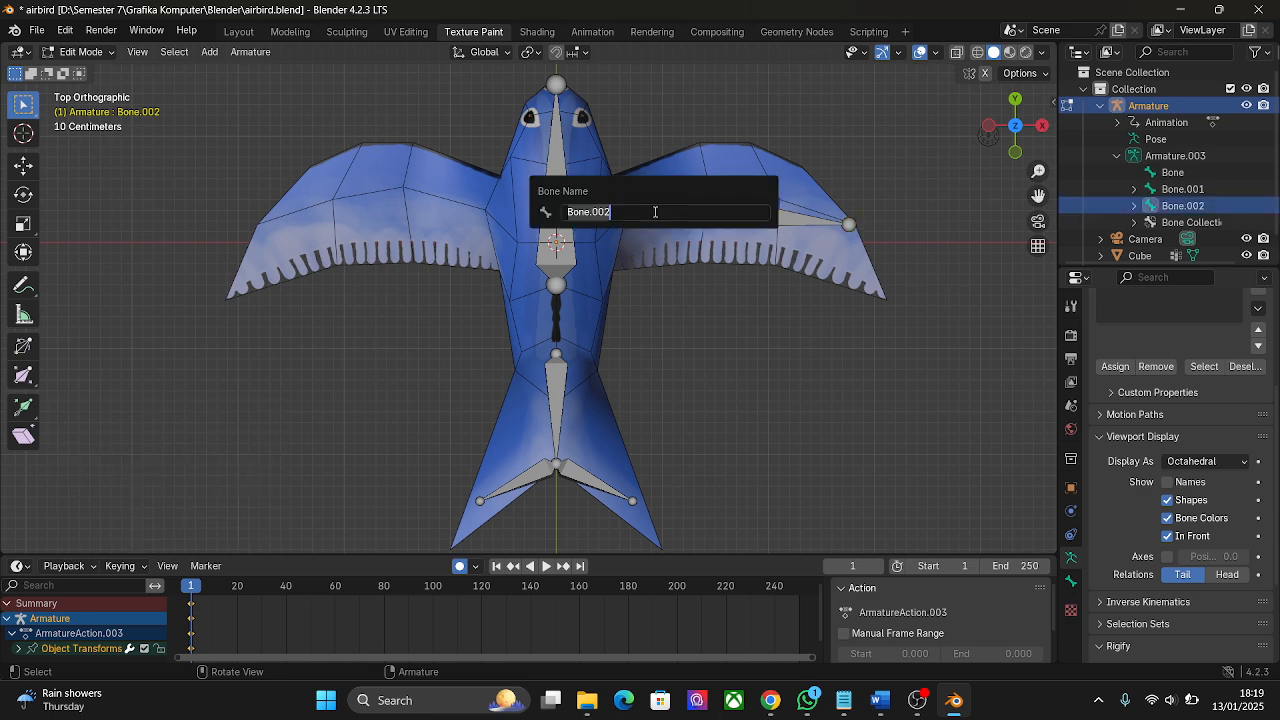
{"action": "type", "text": "Sayap1_R"}
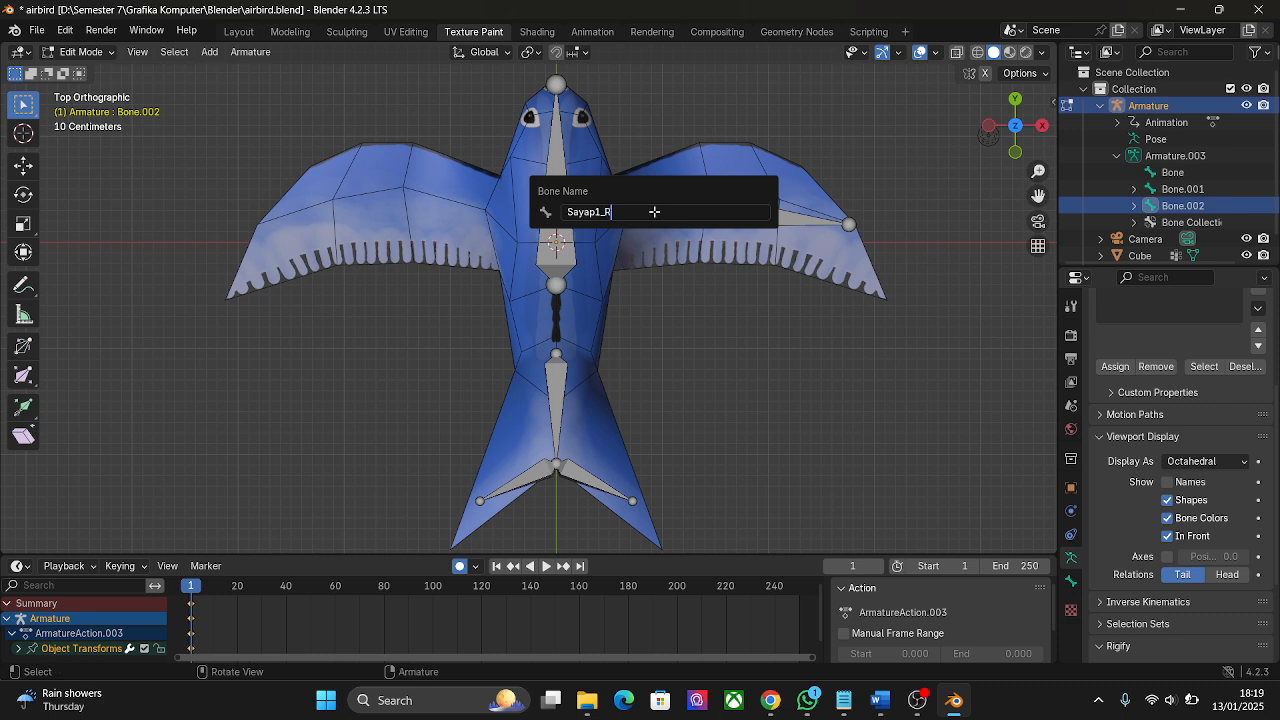
{"action": "key", "text": "Return"}
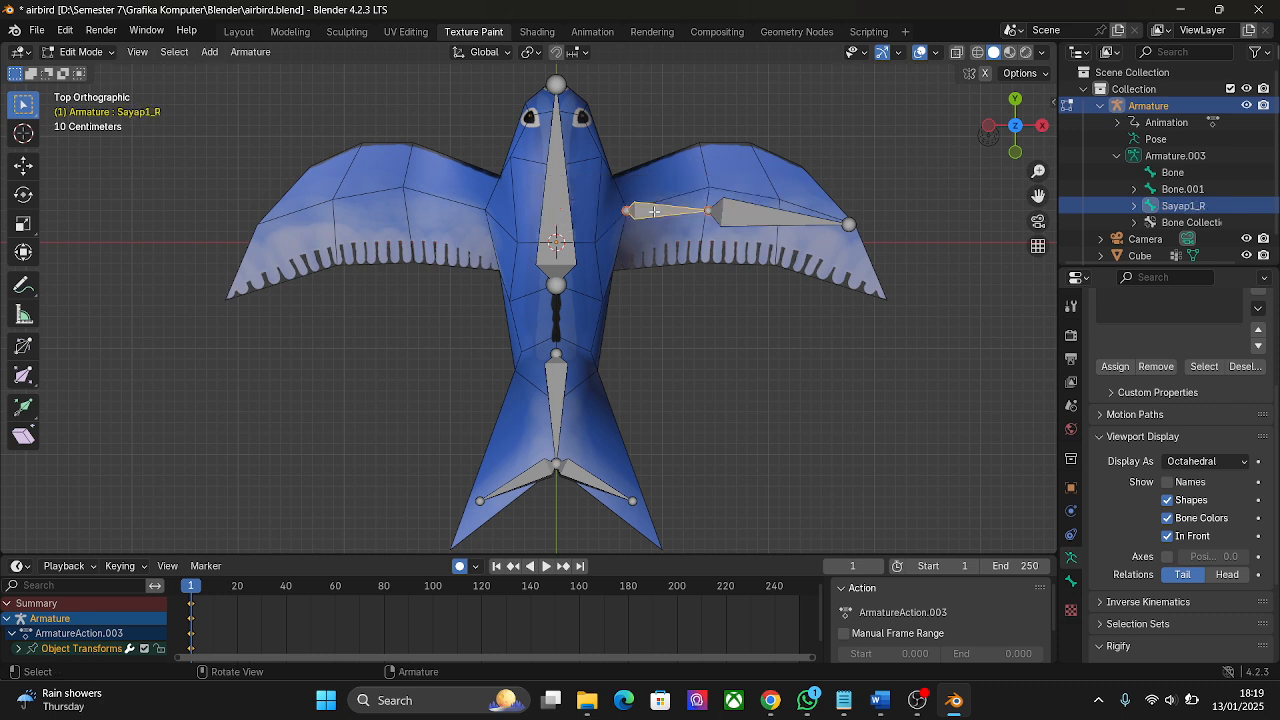
{"action": "left_click", "coordinate": [736, 220]}
{"action": "key", "text": "F2"}
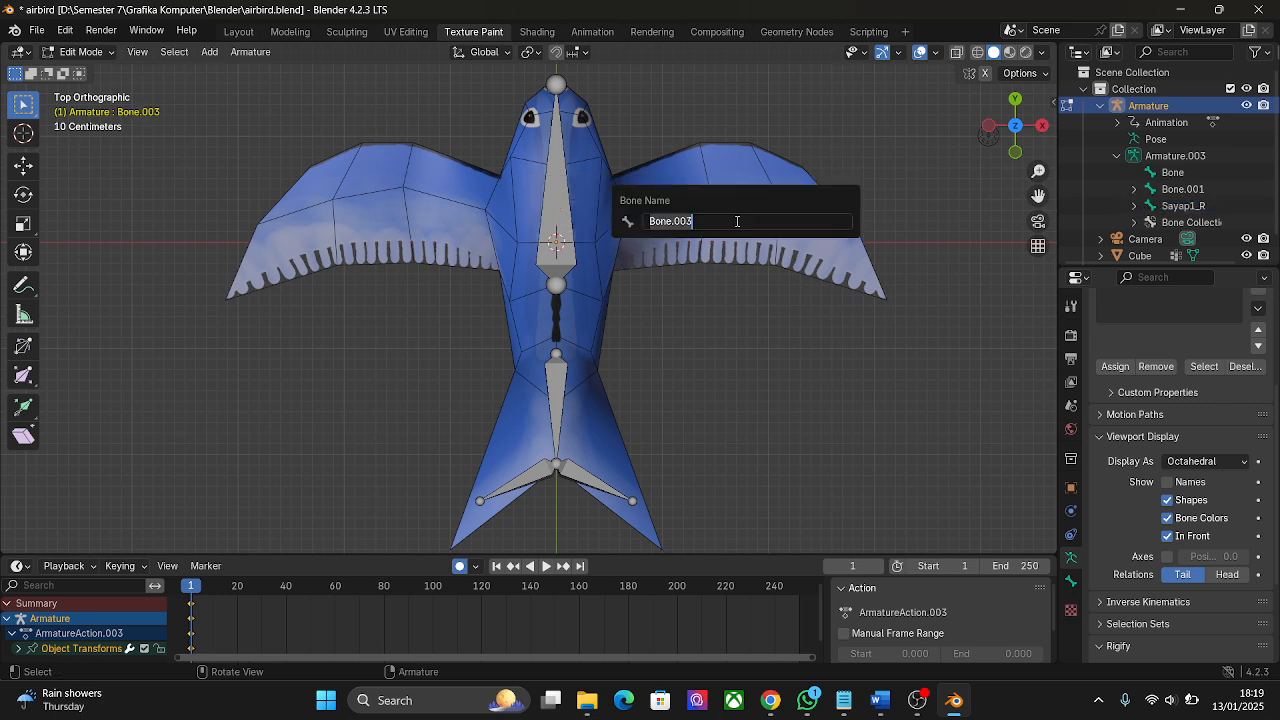
{"action": "type", "text": "Sayap2_R"}
{"action": "key", "text": "Return"}
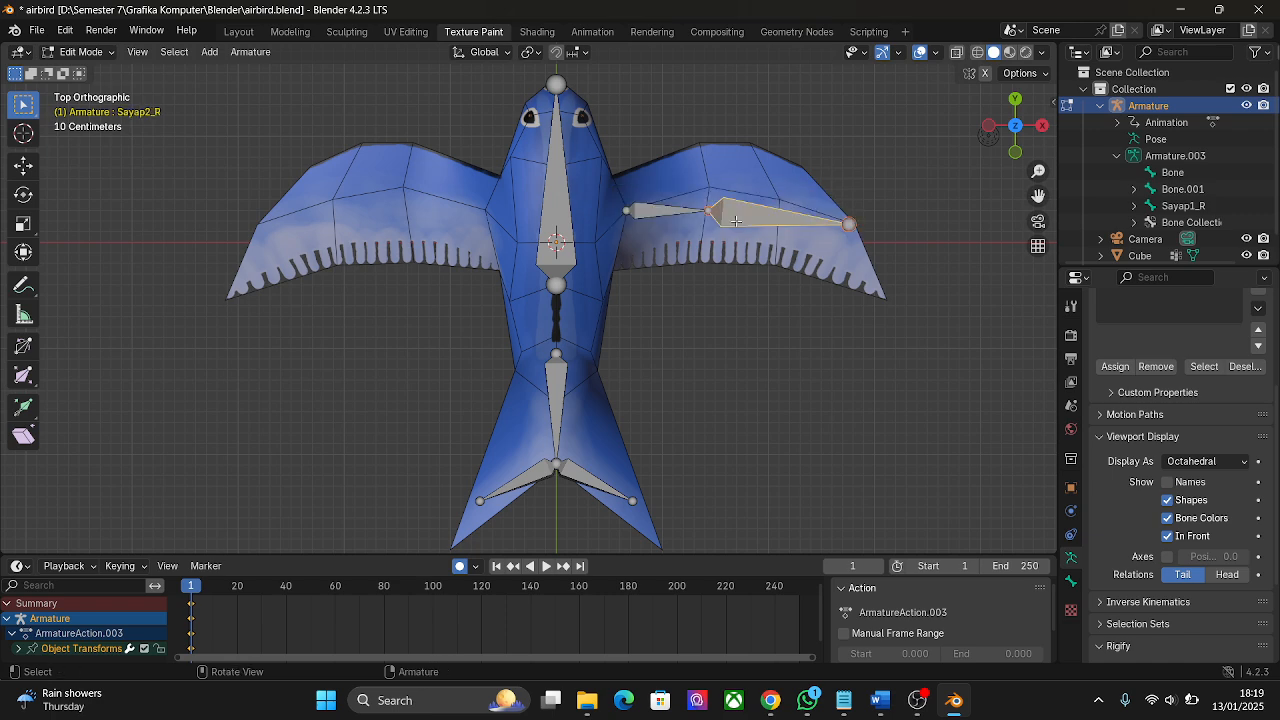
Symmetrize Sayap1_R and Sayap2_R to create matching bones in the opposite wing
{"action": "left_click", "coordinate": [662, 210]}
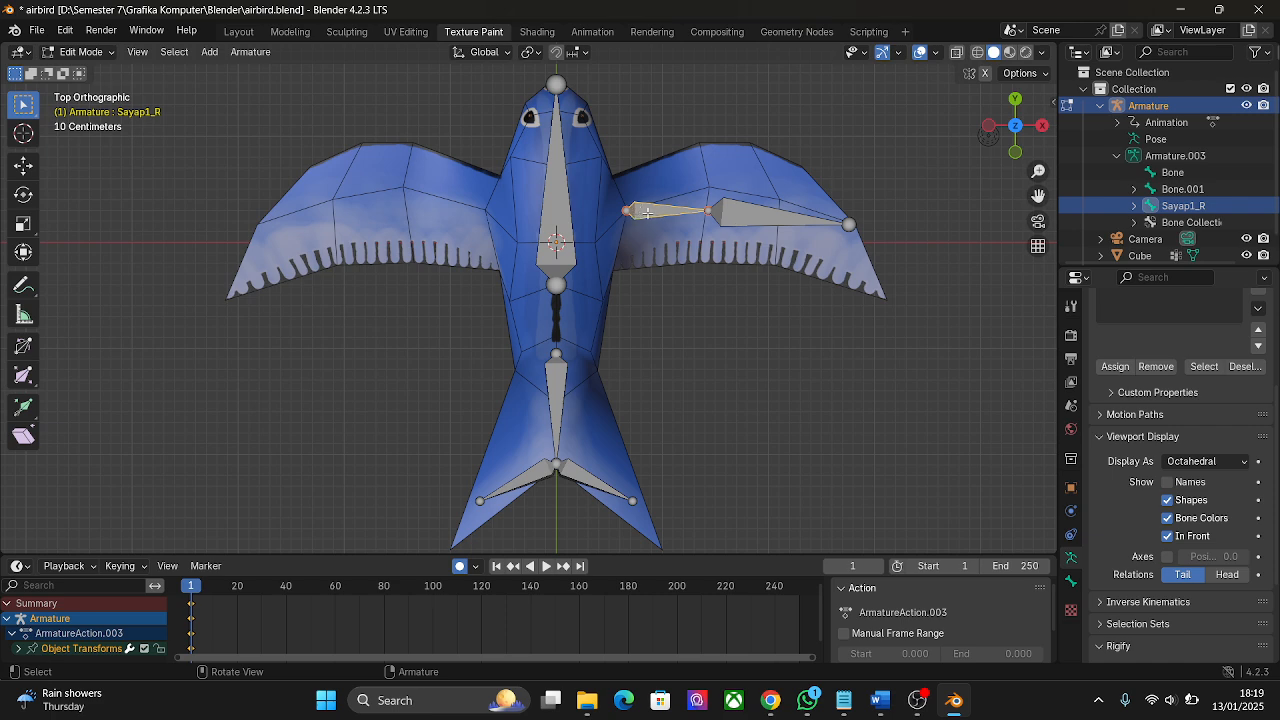
{"action": "left_click", "coordinate": [735, 209], "text": "ctrl"}
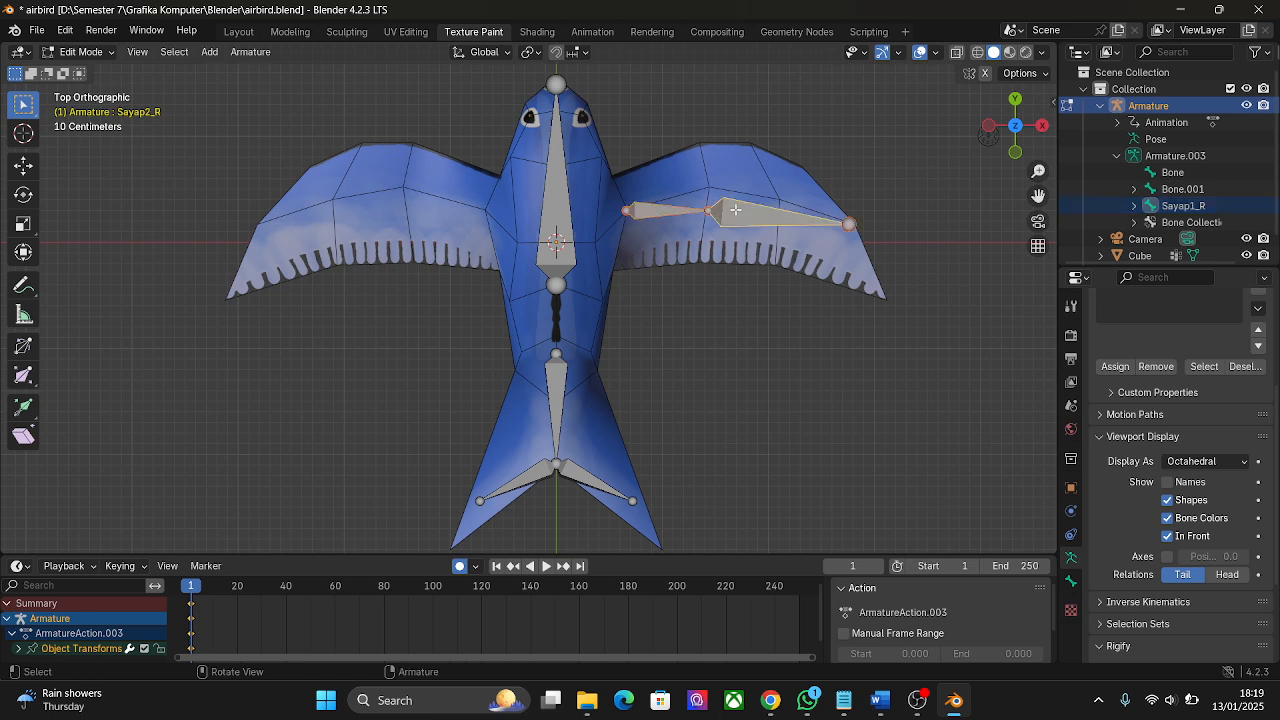
{"action": "right_click", "coordinate": [733, 209]}
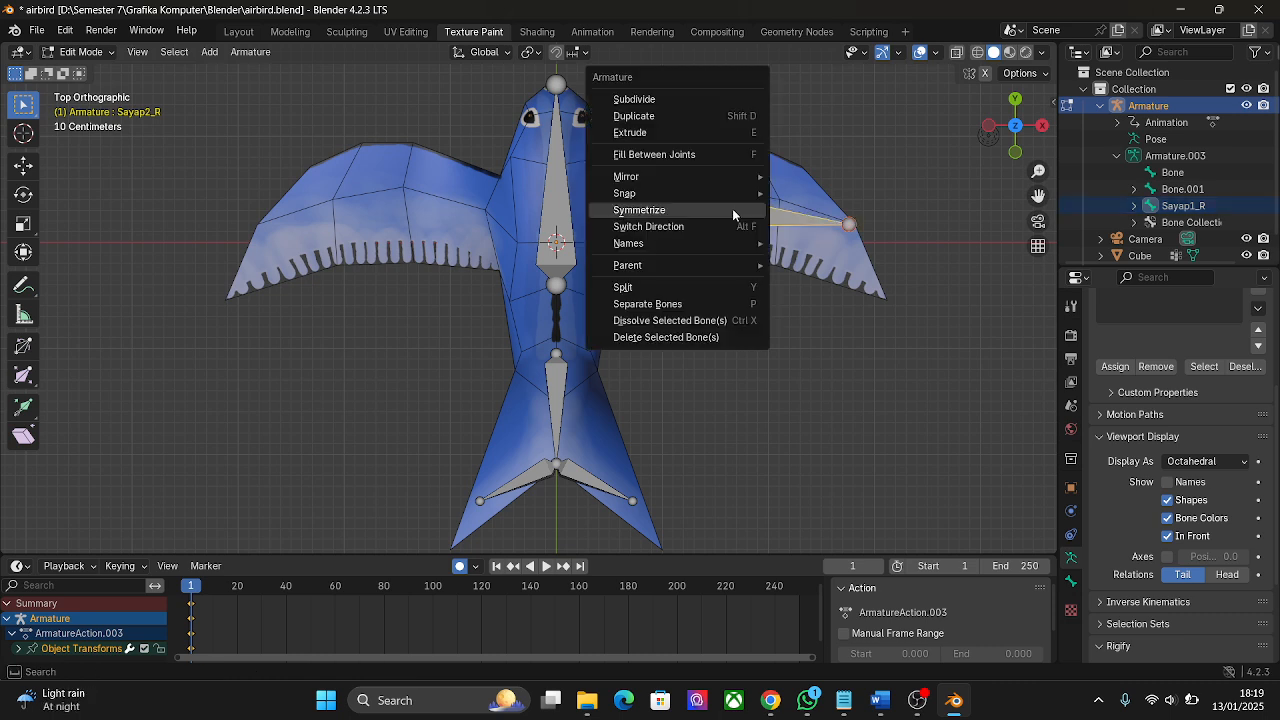
{"action": "left_click", "coordinate": [732, 208]}
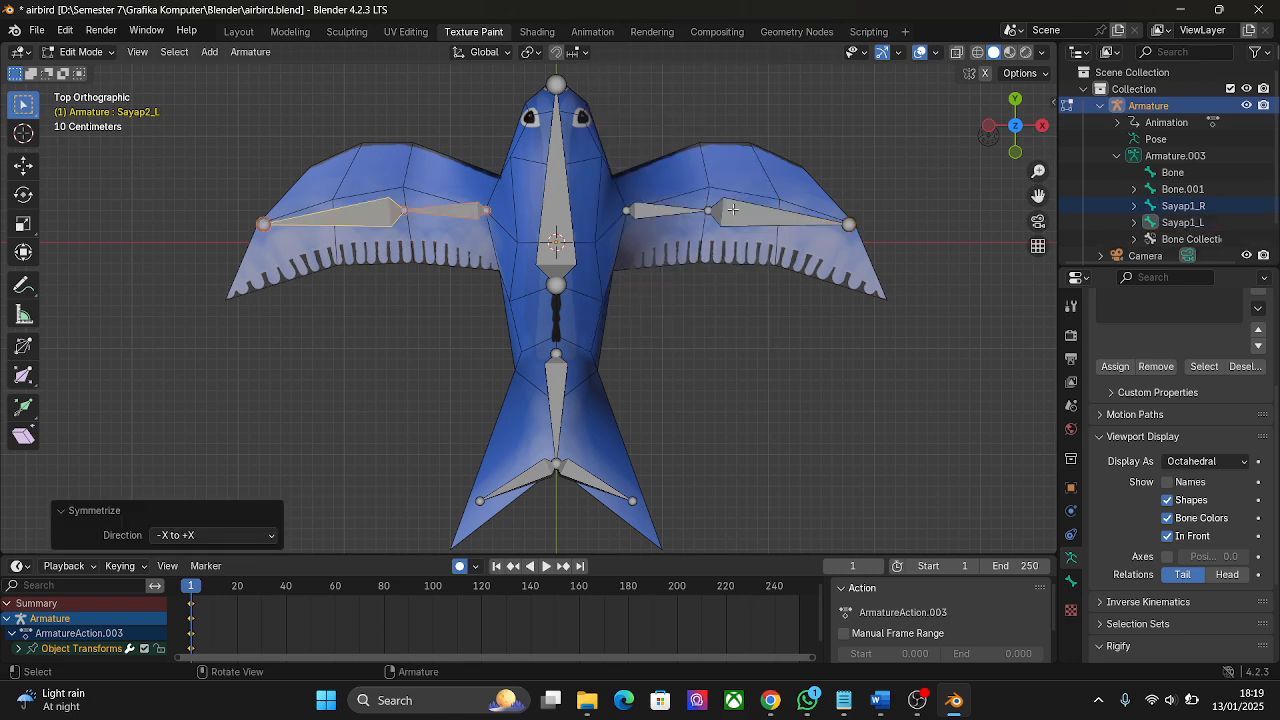
{"action": "left_click", "coordinate": [746, 317]}
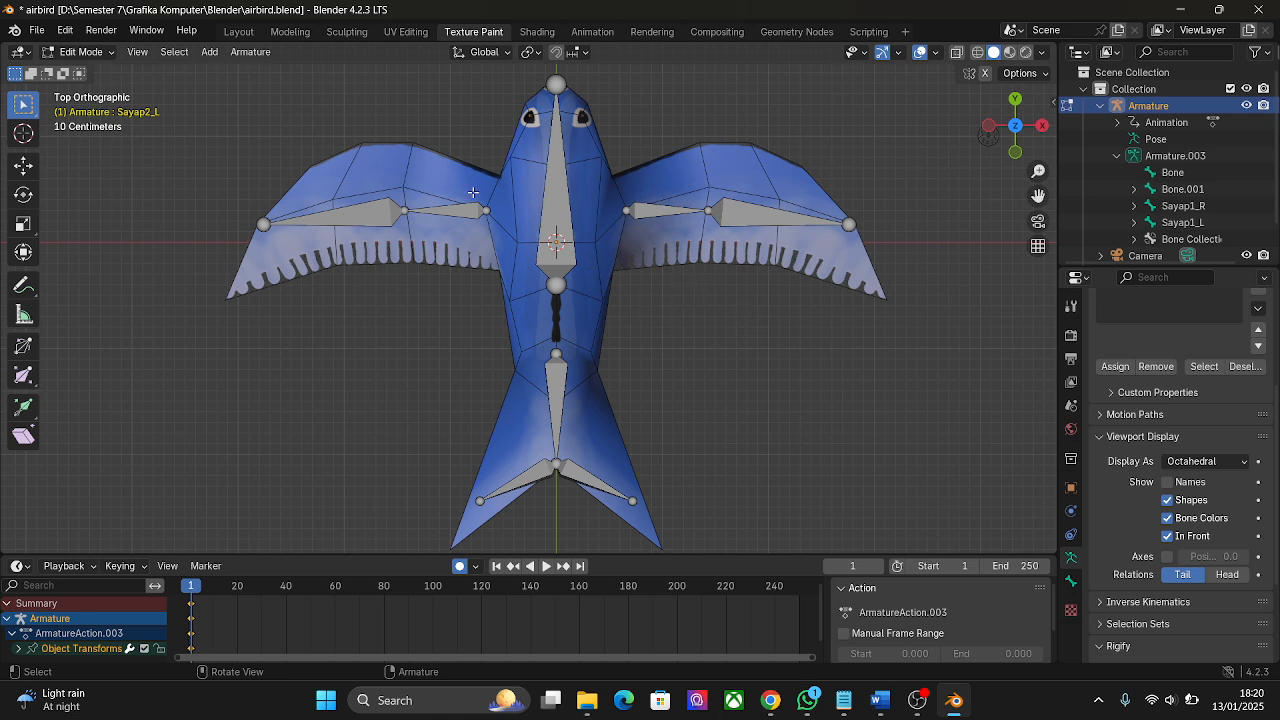
Parent Sayap1_R, Sayap1_L and the tail bone Bone.001 to the main body bone with Keep Offset
{"action": "left_click", "coordinate": [638, 211]}
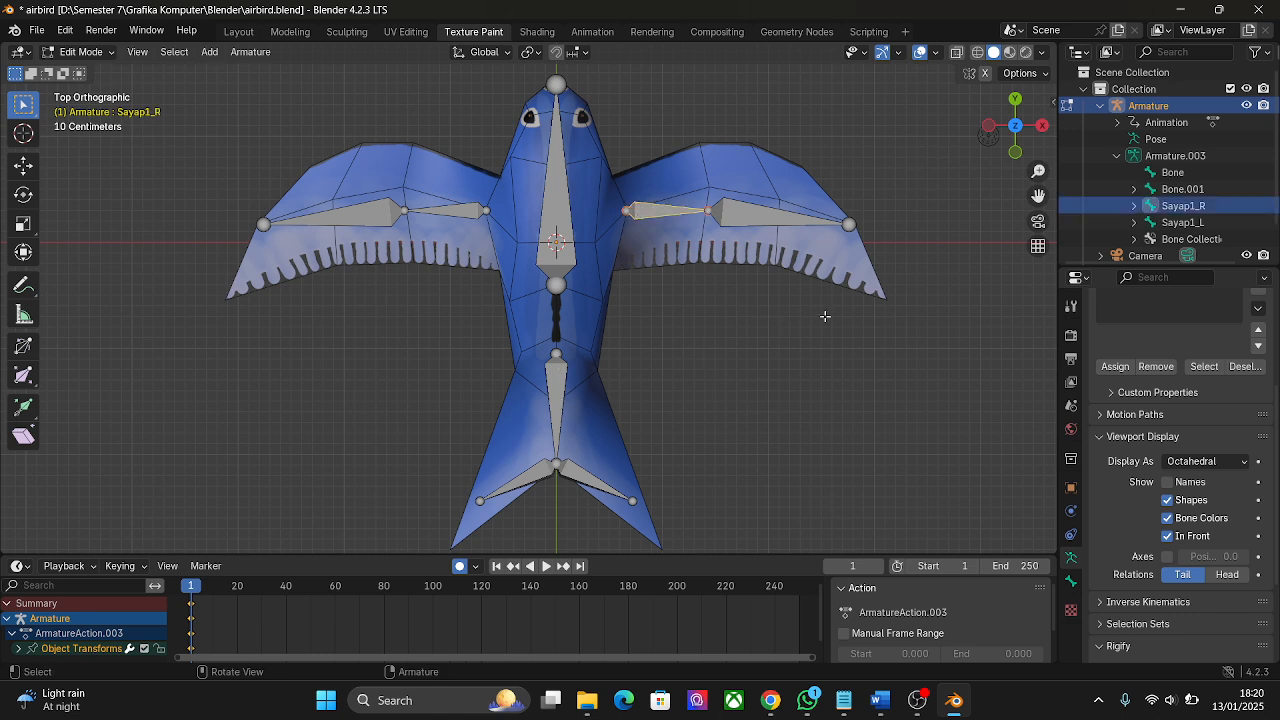
{"action": "scroll", "coordinate": [1187, 174], "scroll_direction": "down", "scroll_amount": 2}
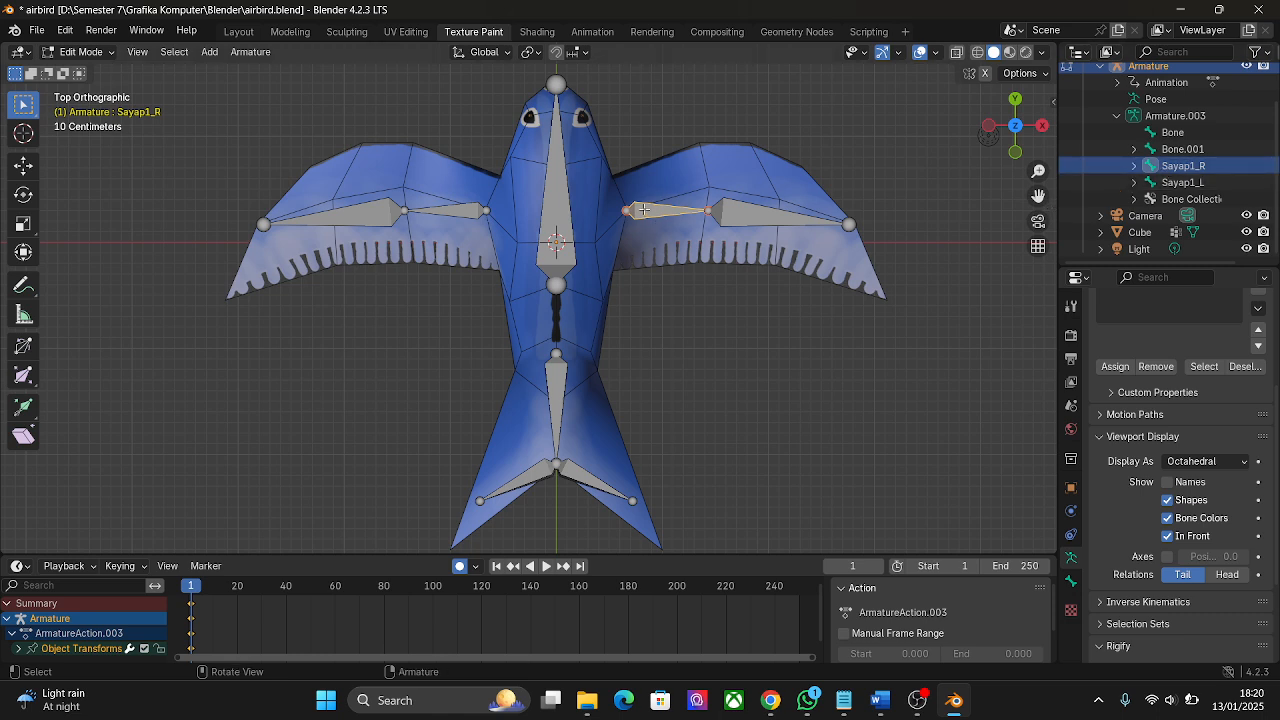
{"action": "left_click", "coordinate": [1183, 149], "text": "ctrl"}
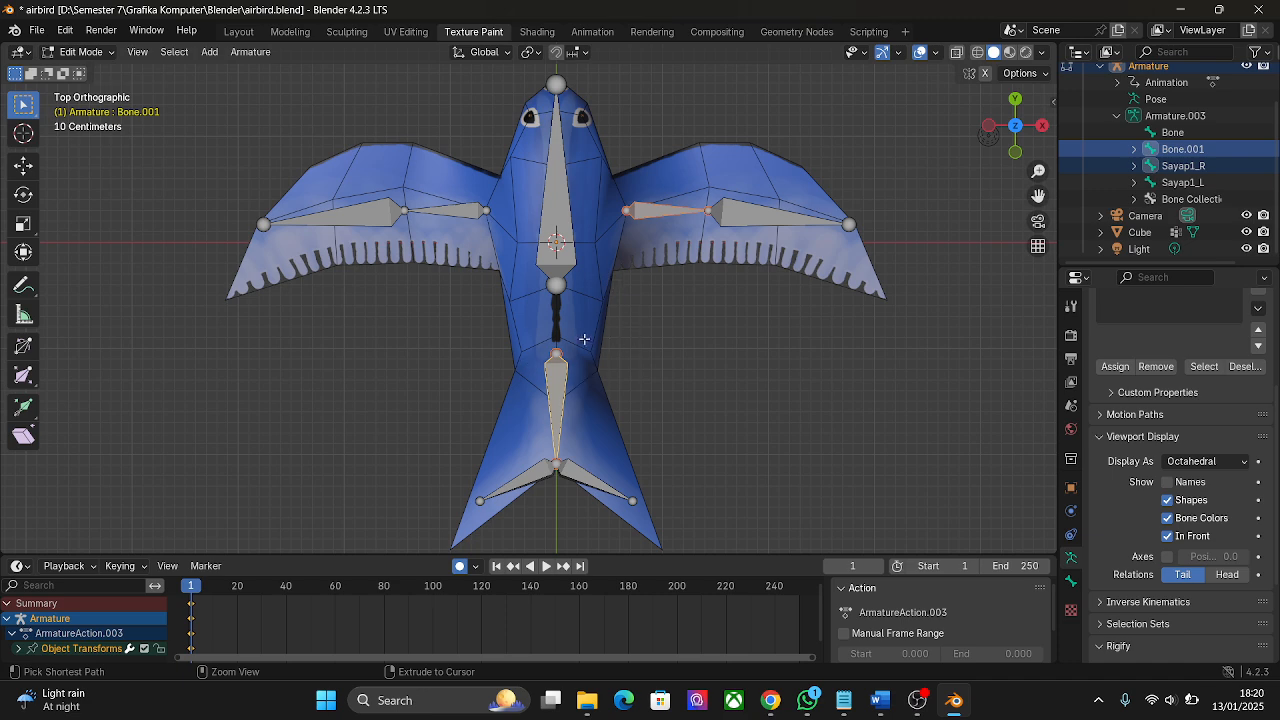
{"action": "left_click", "coordinate": [1180, 182], "text": "ctrl"}
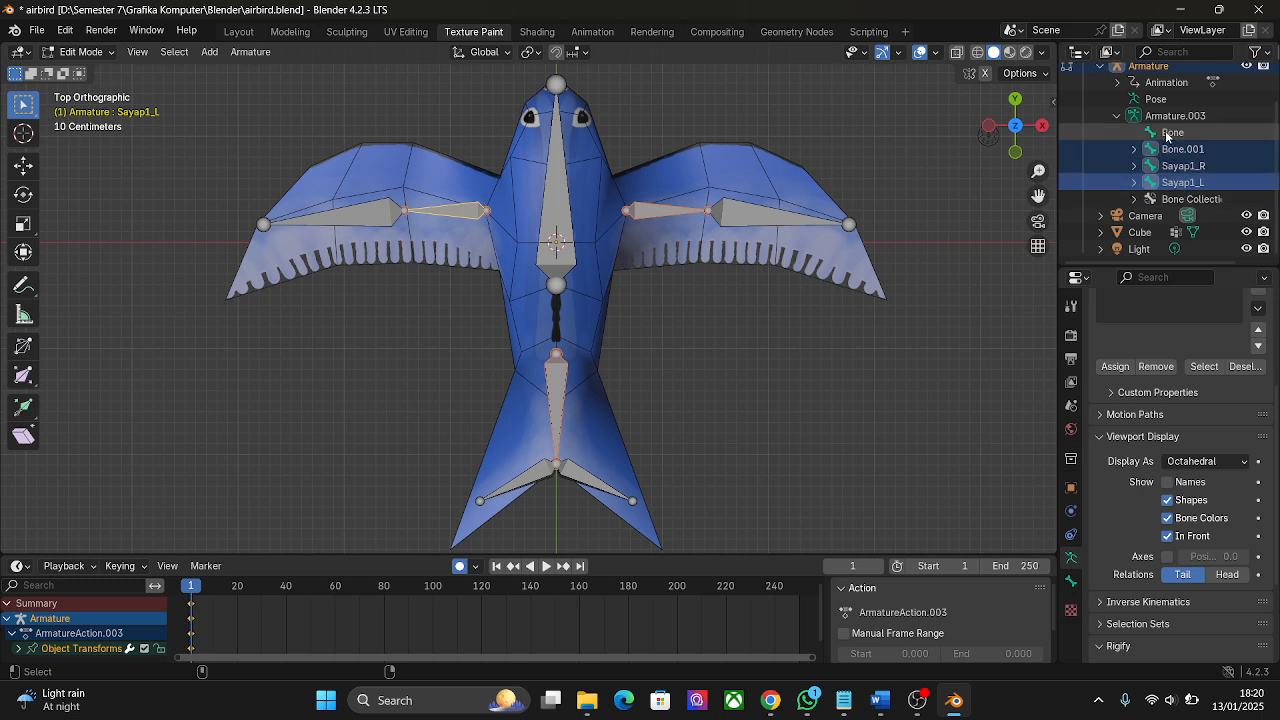
{"action": "left_click", "coordinate": [1170, 132], "text": "ctrl"}
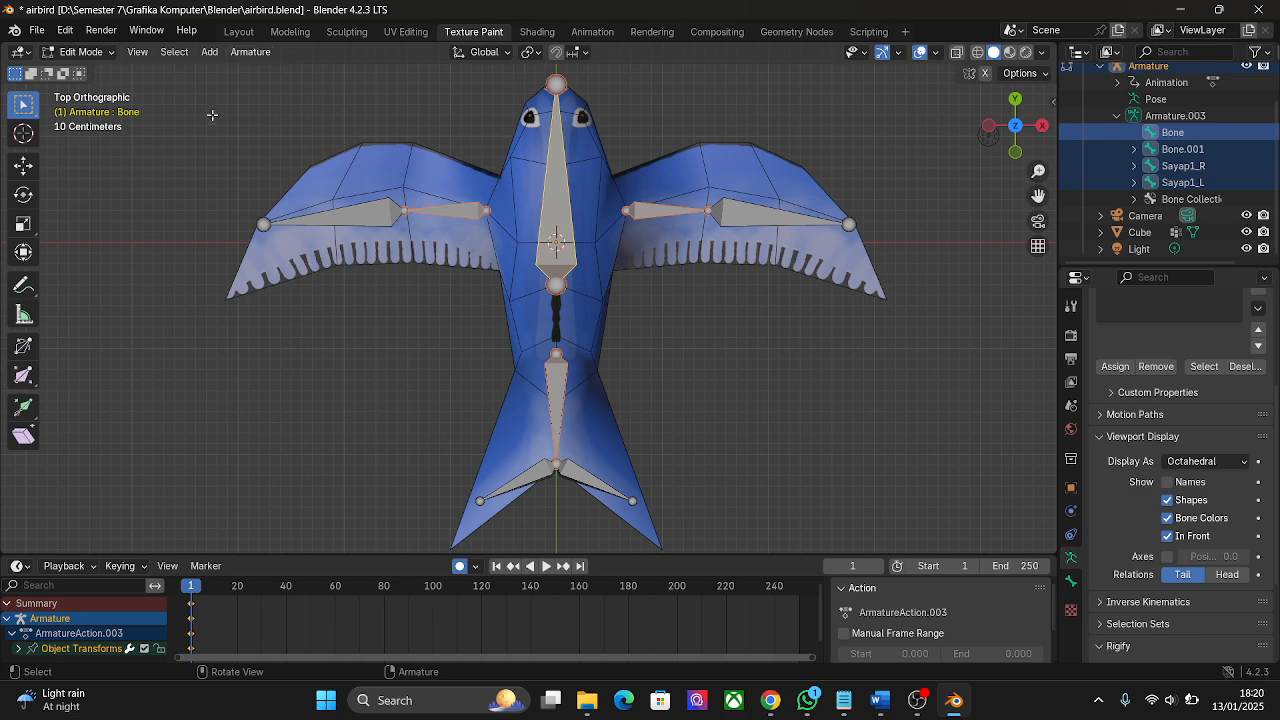
{"action": "key", "text": "ctrl+p"}
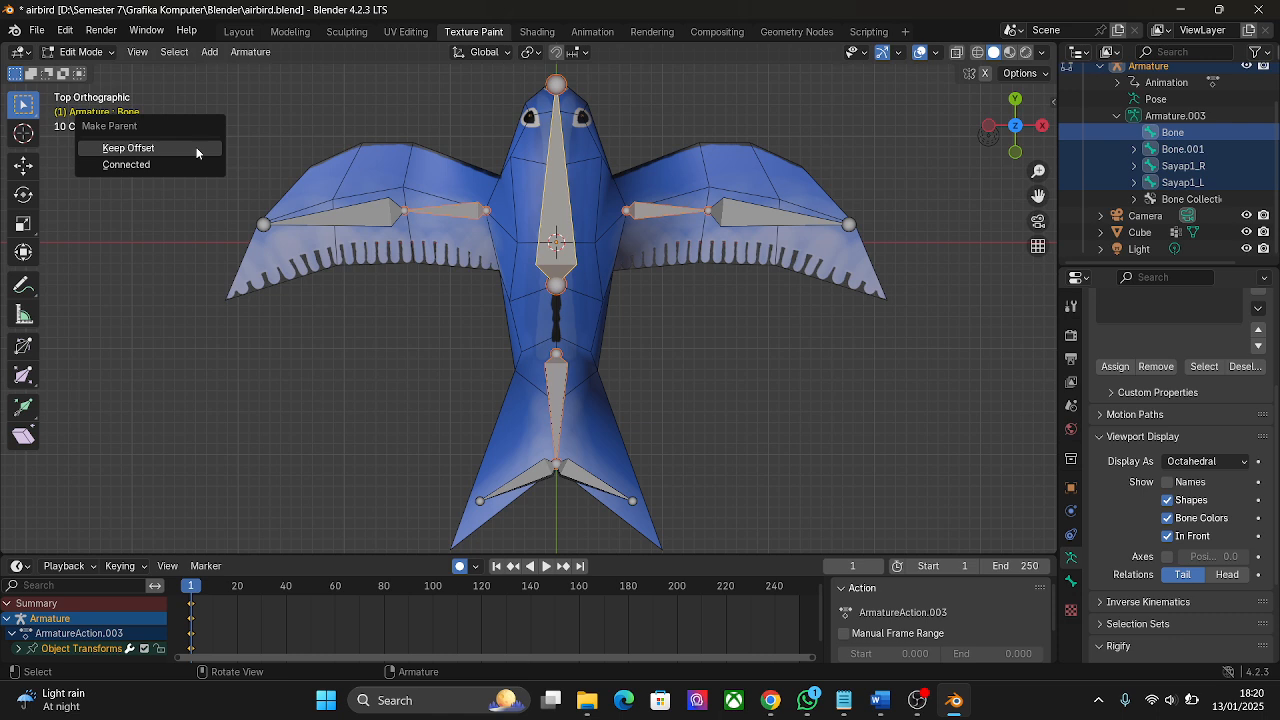
{"action": "left_click", "coordinate": [196, 147]}
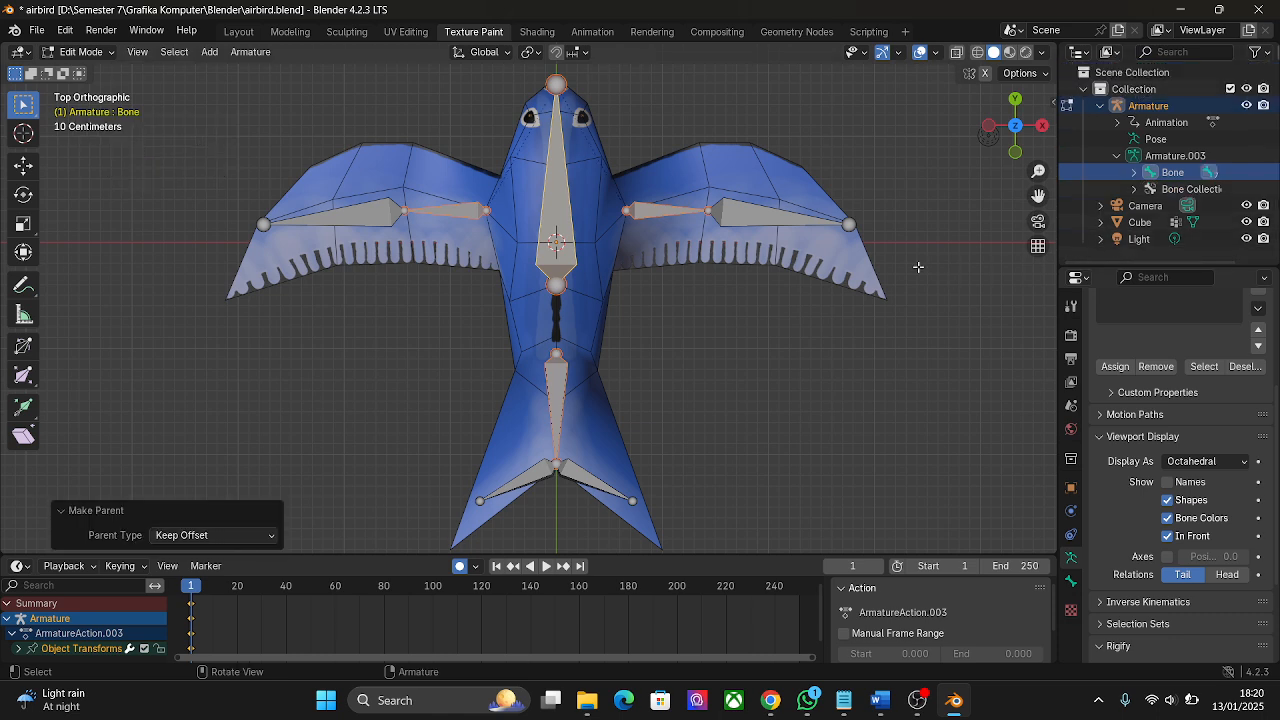
Switch to Object Mode and parent the bird mesh Cube to the Armature with automatic weights
{"action": "left_click", "coordinate": [98, 54]}
{"action": "left_click", "coordinate": [92, 72]}
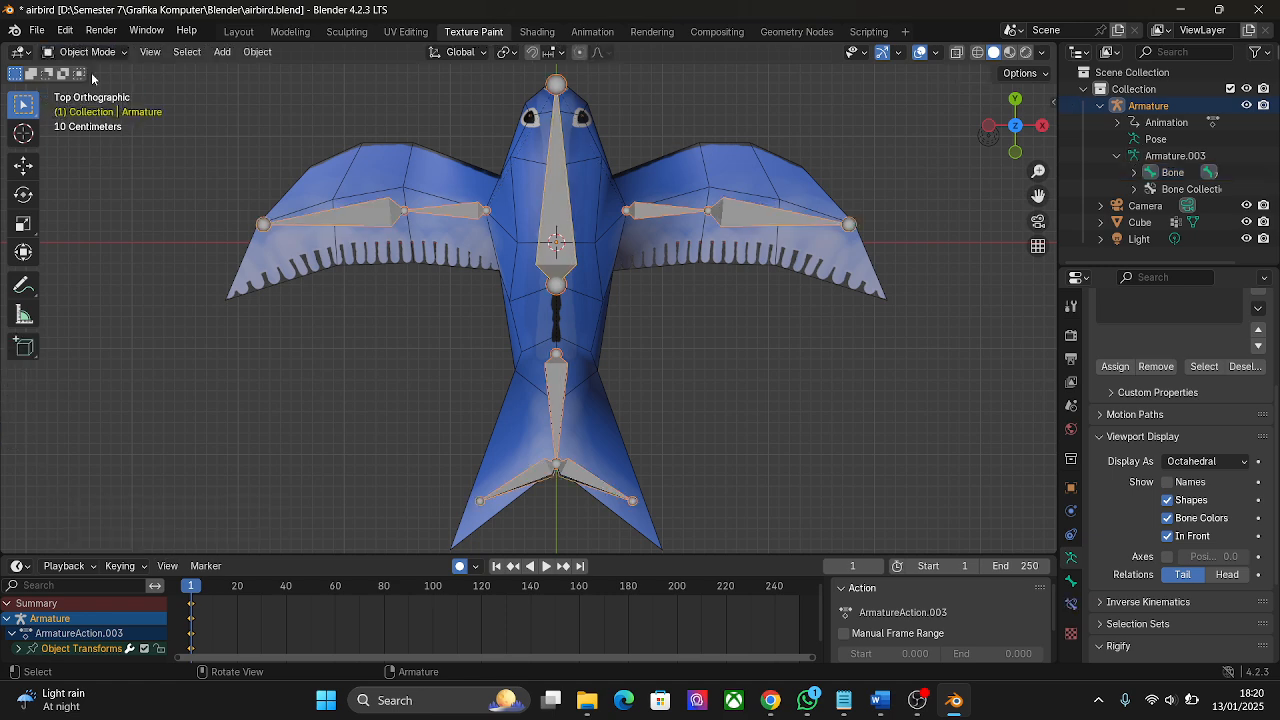
{"action": "left_click", "coordinate": [697, 330]}
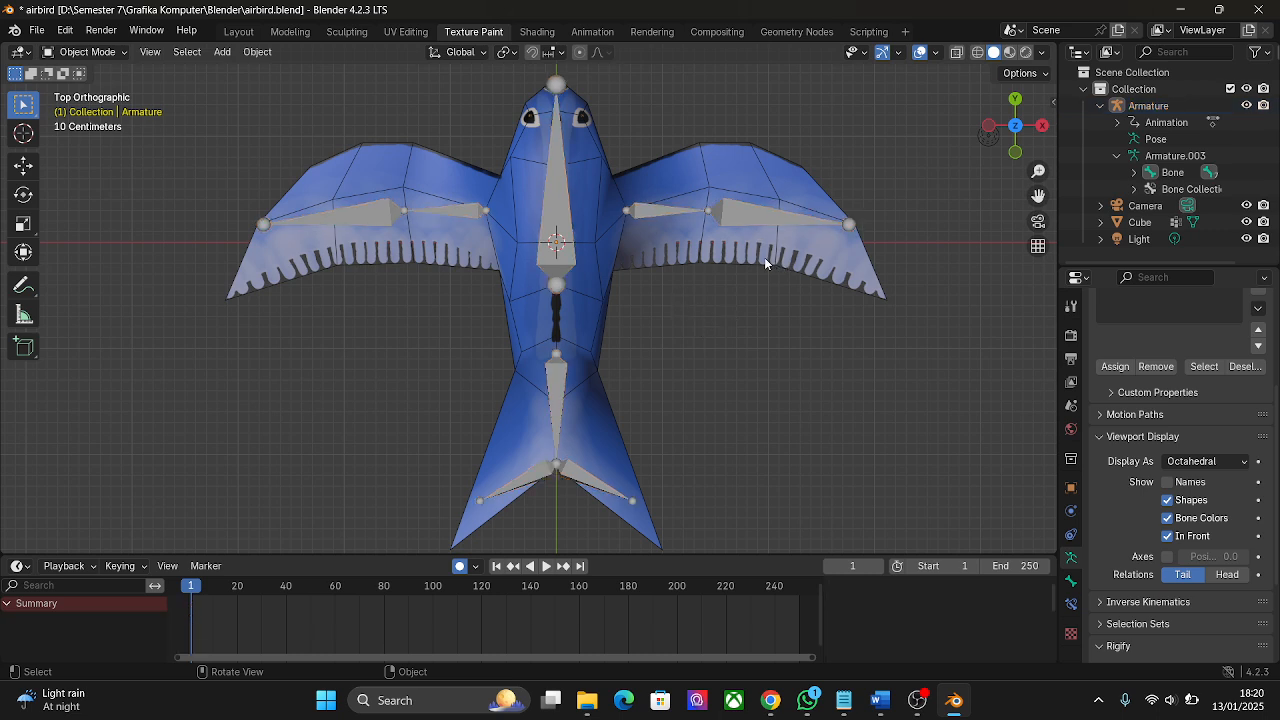
{"action": "left_click", "coordinate": [1147, 224]}
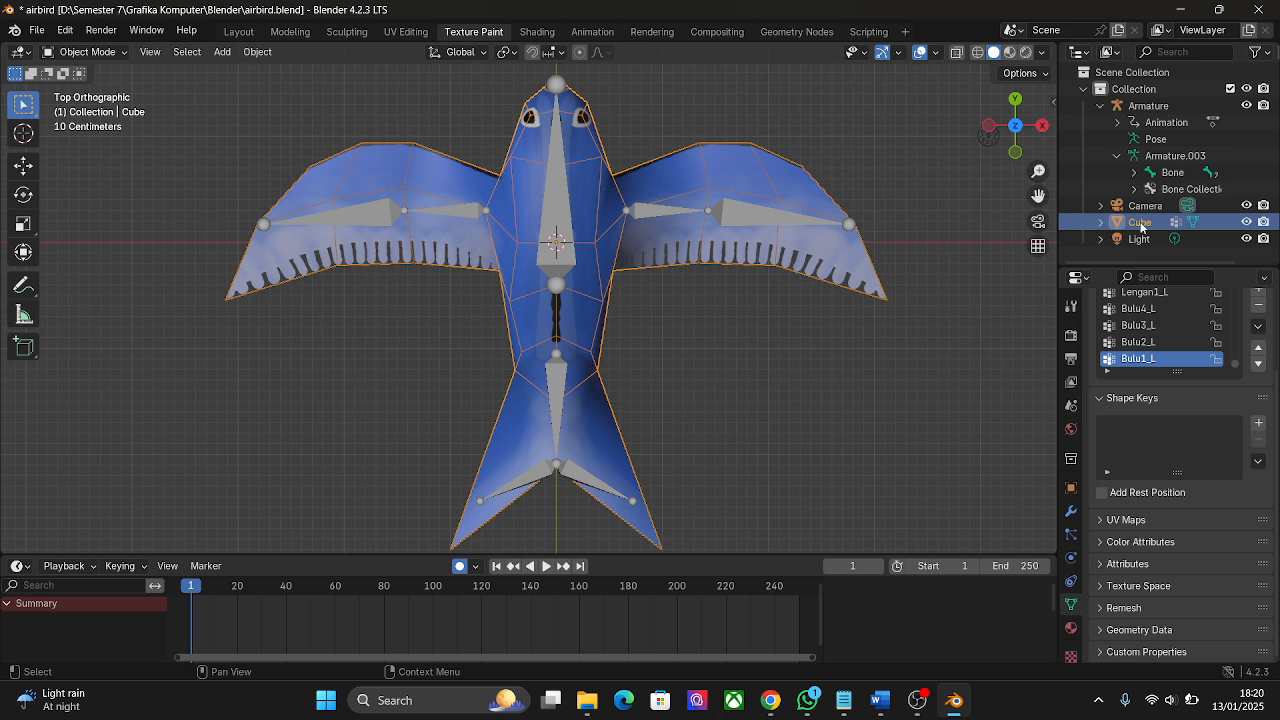
{"action": "left_click", "coordinate": [1140, 107], "text": "ctrl"}
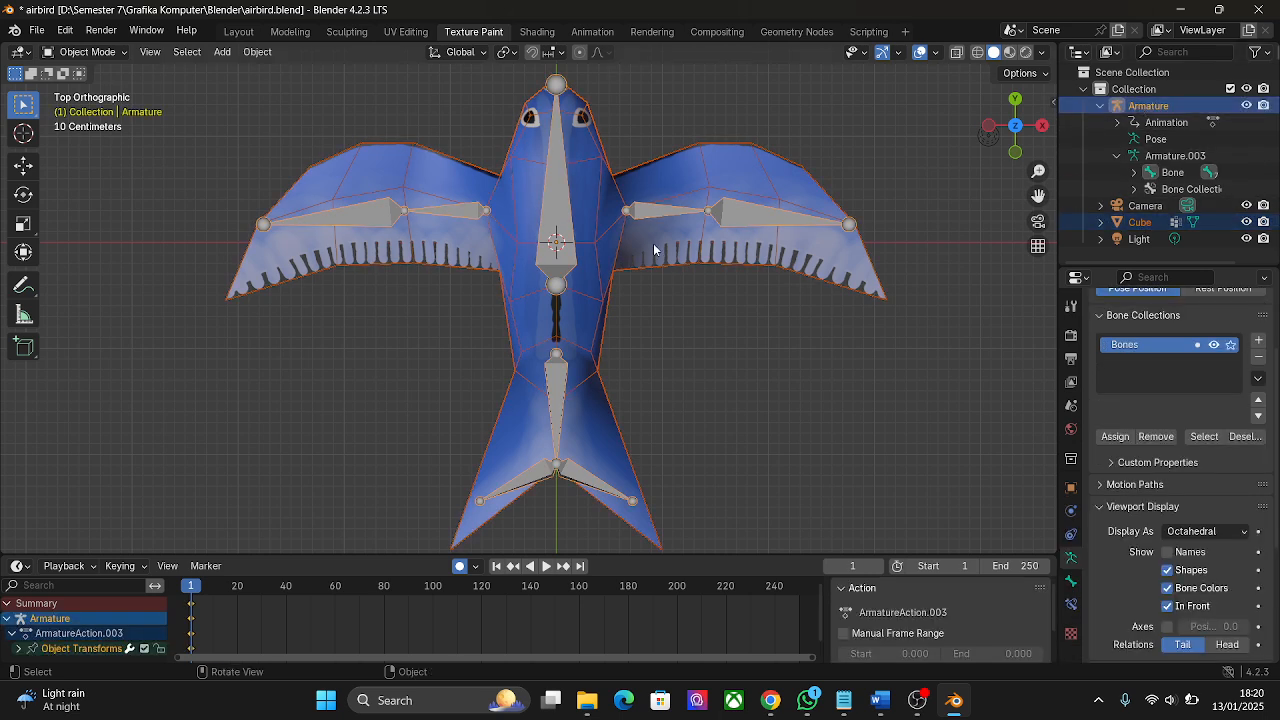
{"action": "left_click", "coordinate": [257, 53]}
{"action": "mouse_move", "coordinate": [318, 340]}
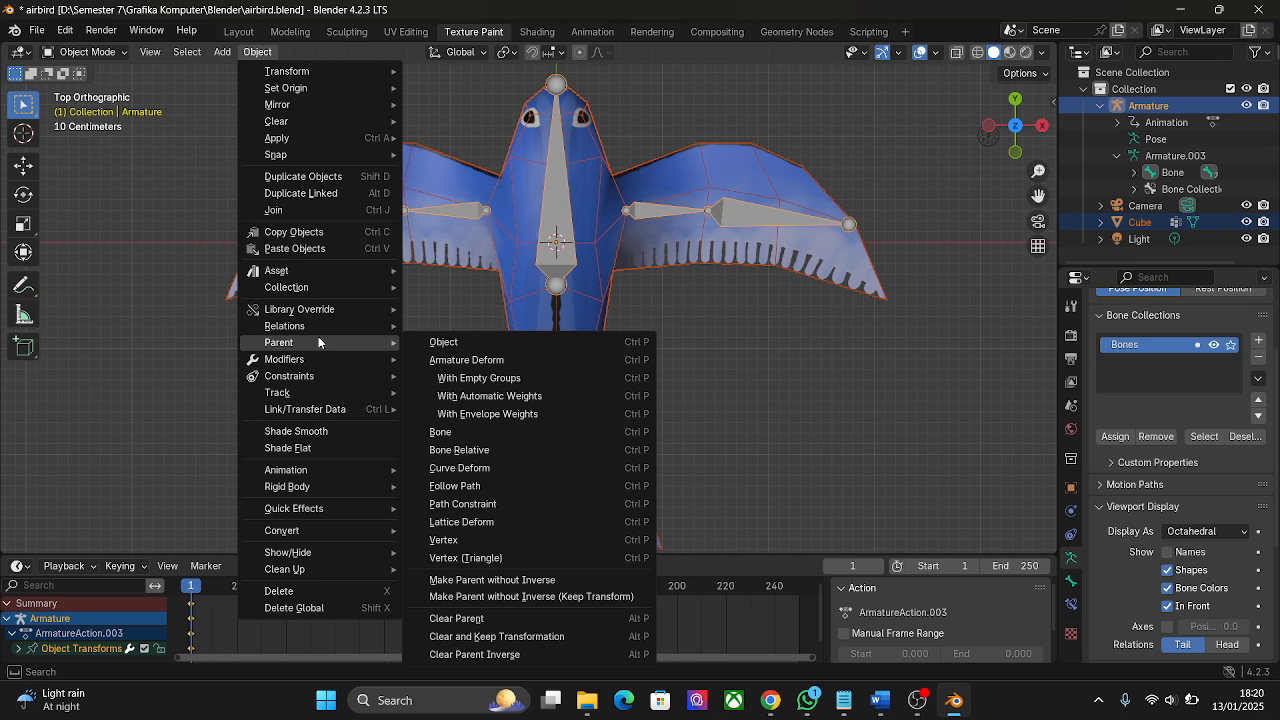
{"action": "left_click", "coordinate": [511, 399]}
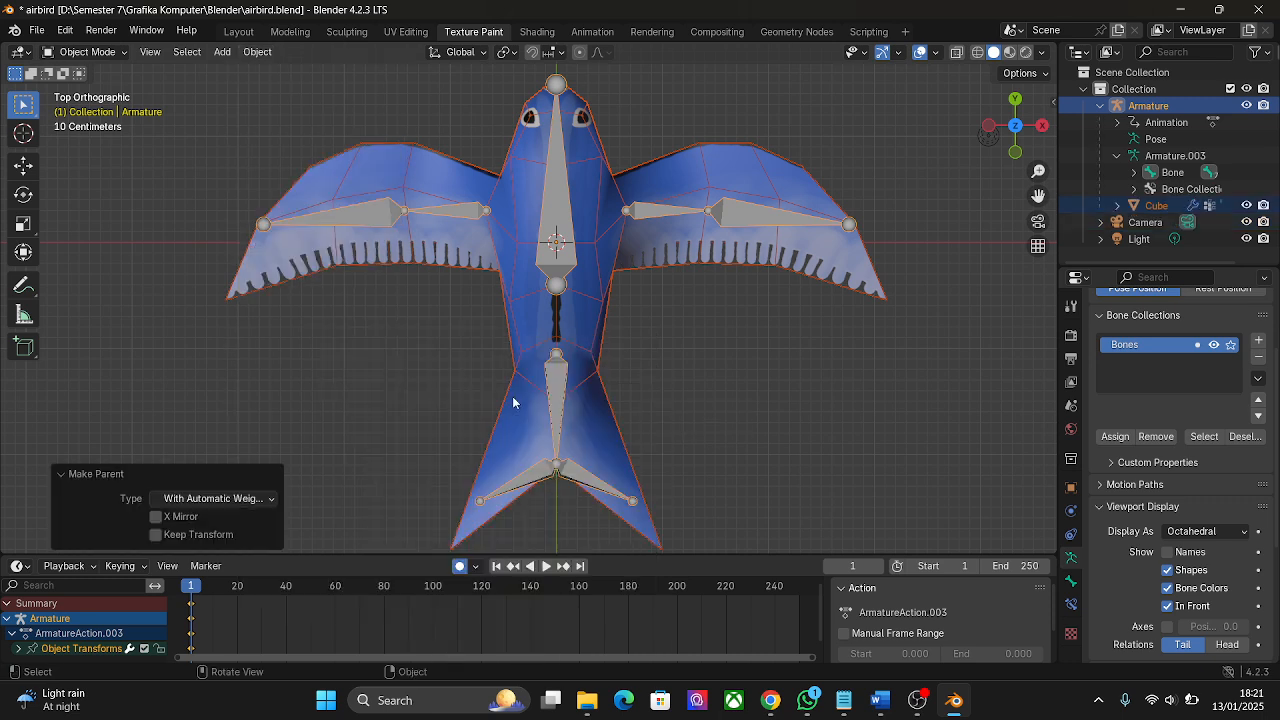
{"action": "left_click", "coordinate": [700, 360]}
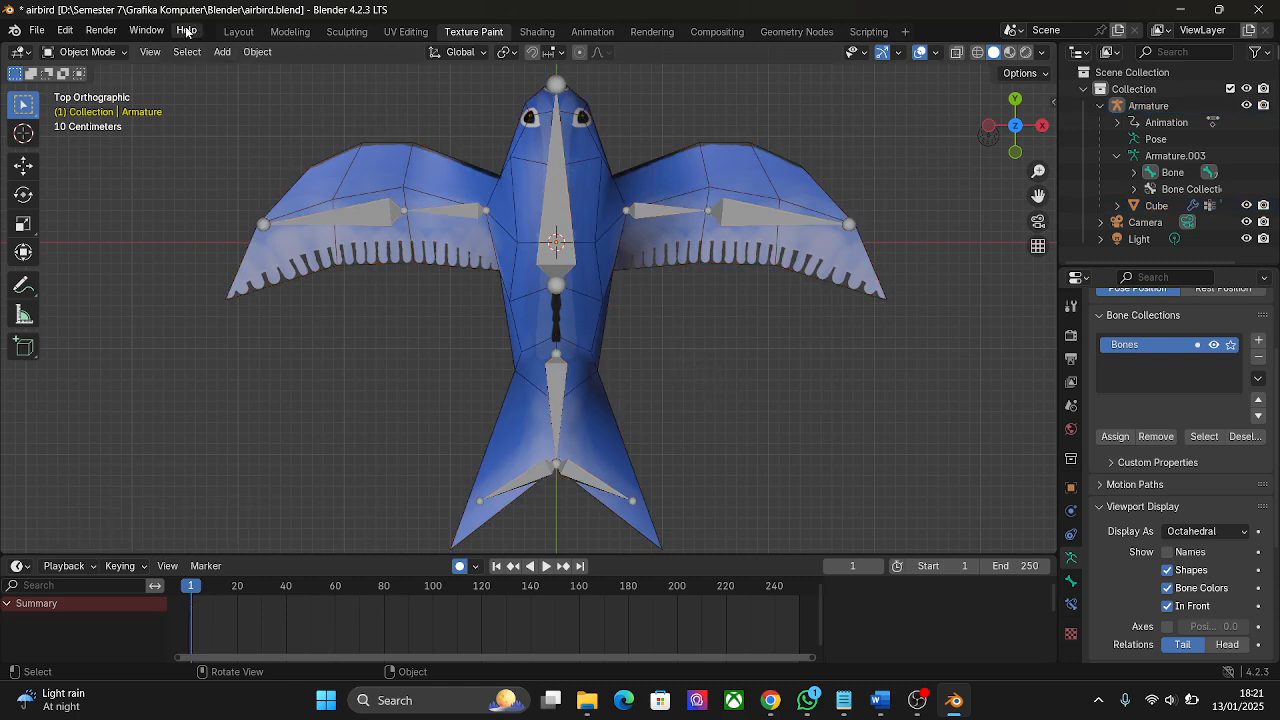
Switch the armature to Pose Mode and view the bird straight from the front
{"action": "left_click", "coordinate": [116, 57]}
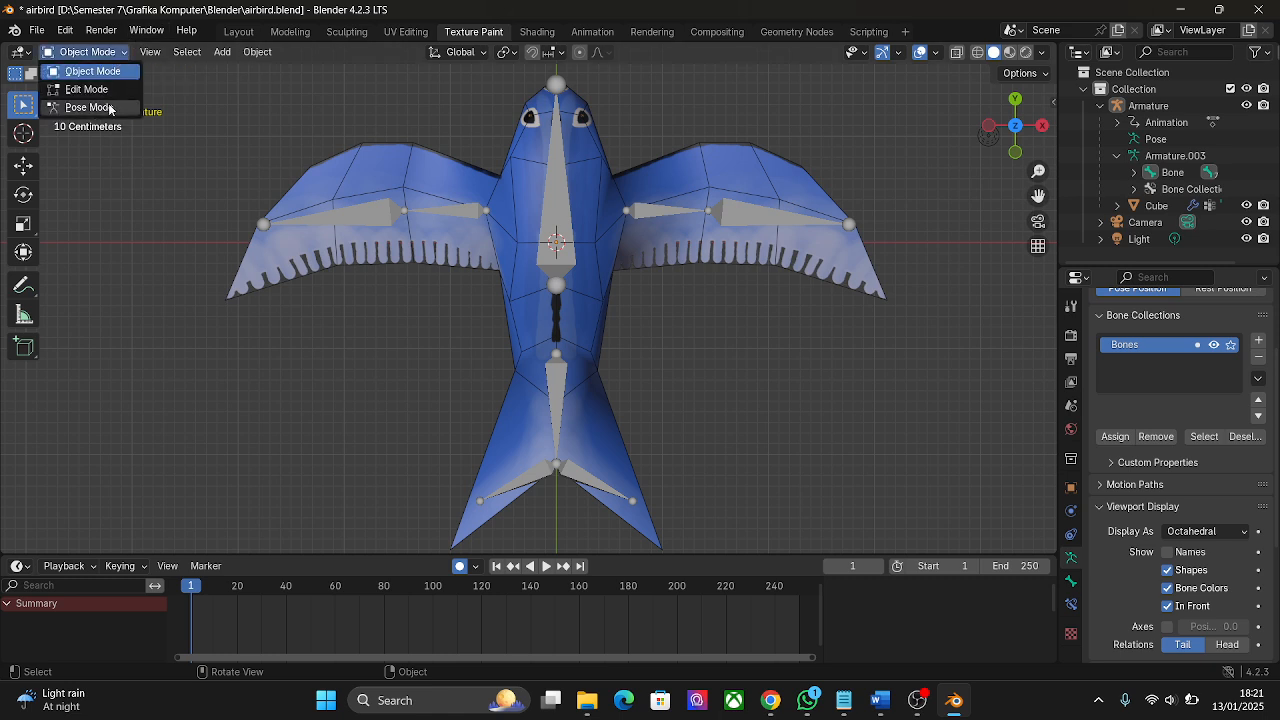
{"action": "left_click", "coordinate": [92, 107]}
{"action": "middle_click_drag", "start_coordinate": [727, 396], "coordinate": [720, 237]}
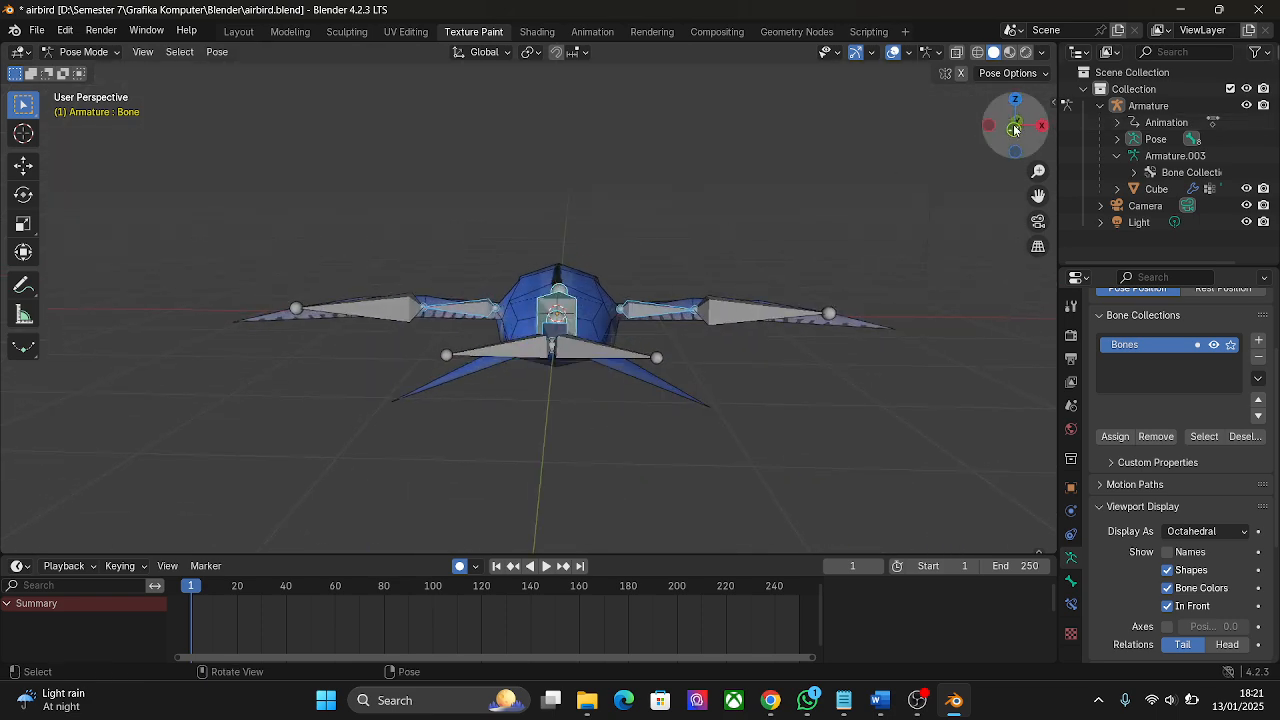
{"action": "left_click", "coordinate": [1014, 127]}
Try rotating the inner wing bone Sayap1_R upward about 14°, and undo the rotation
{"action": "left_click", "coordinate": [667, 327]}
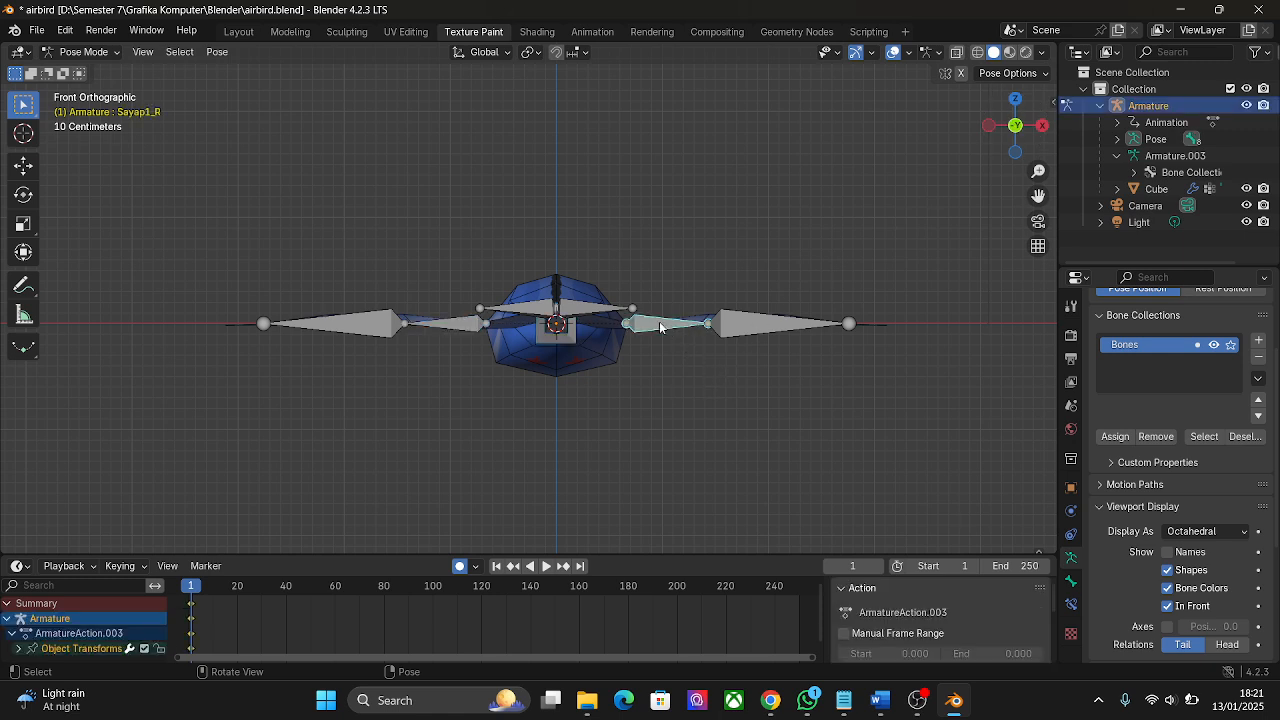
{"action": "key", "text": "r"}
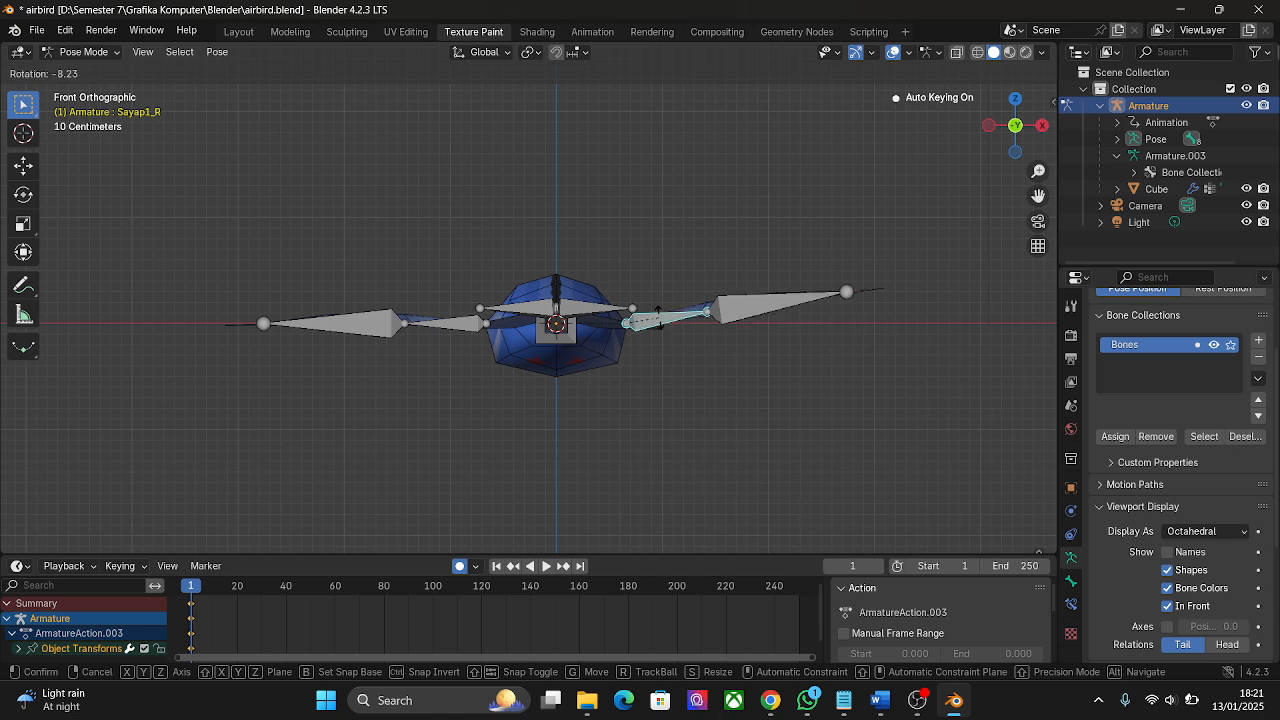
{"action": "left_click", "coordinate": [659, 315]}
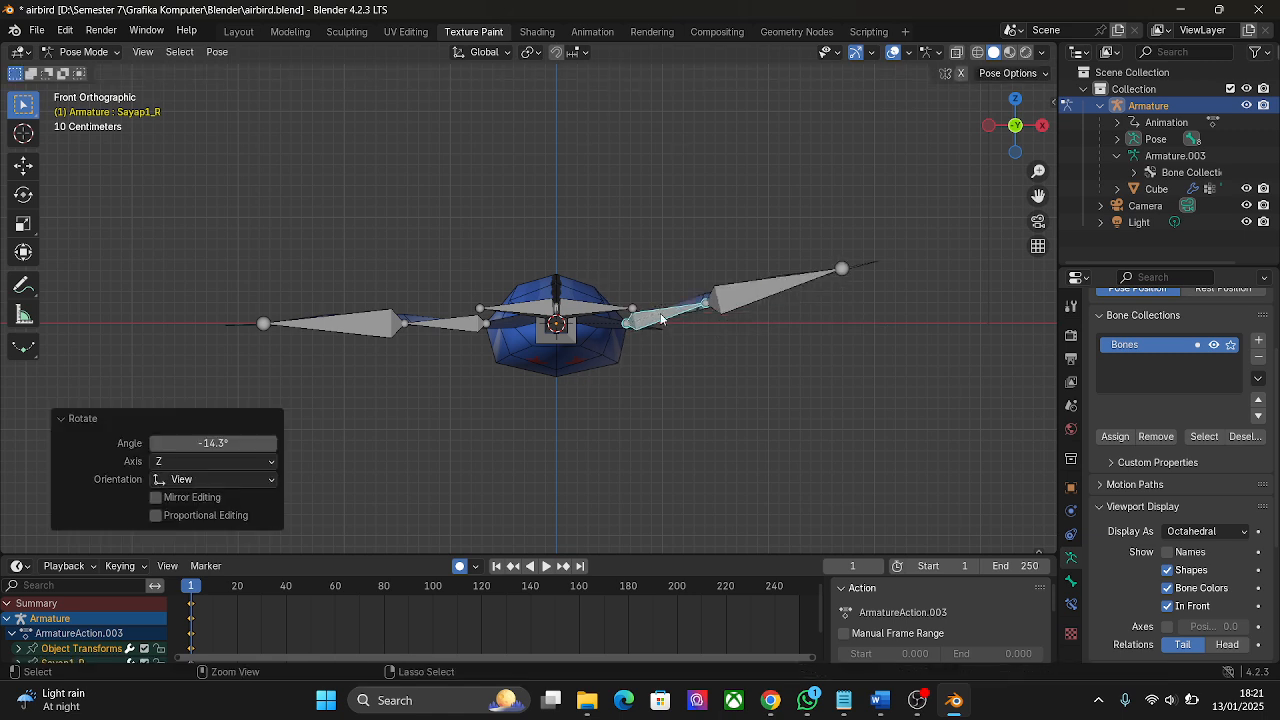
{"action": "key", "text": "ctrl+z"}
{"action": "left_click", "coordinate": [747, 256]}
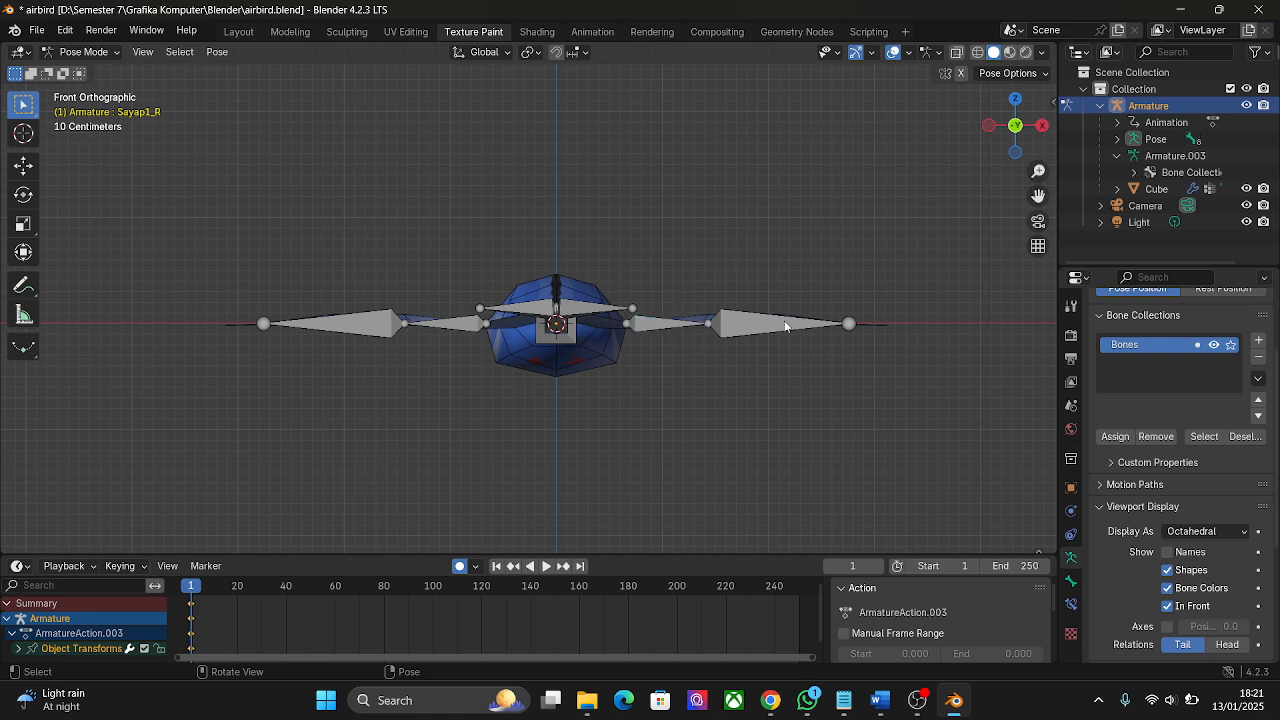
Enable X-axis mirroring for posing and rotate the inner wing bone Sayap1_R upward about 55° on frame 1
{"action": "left_click", "coordinate": [961, 76]}
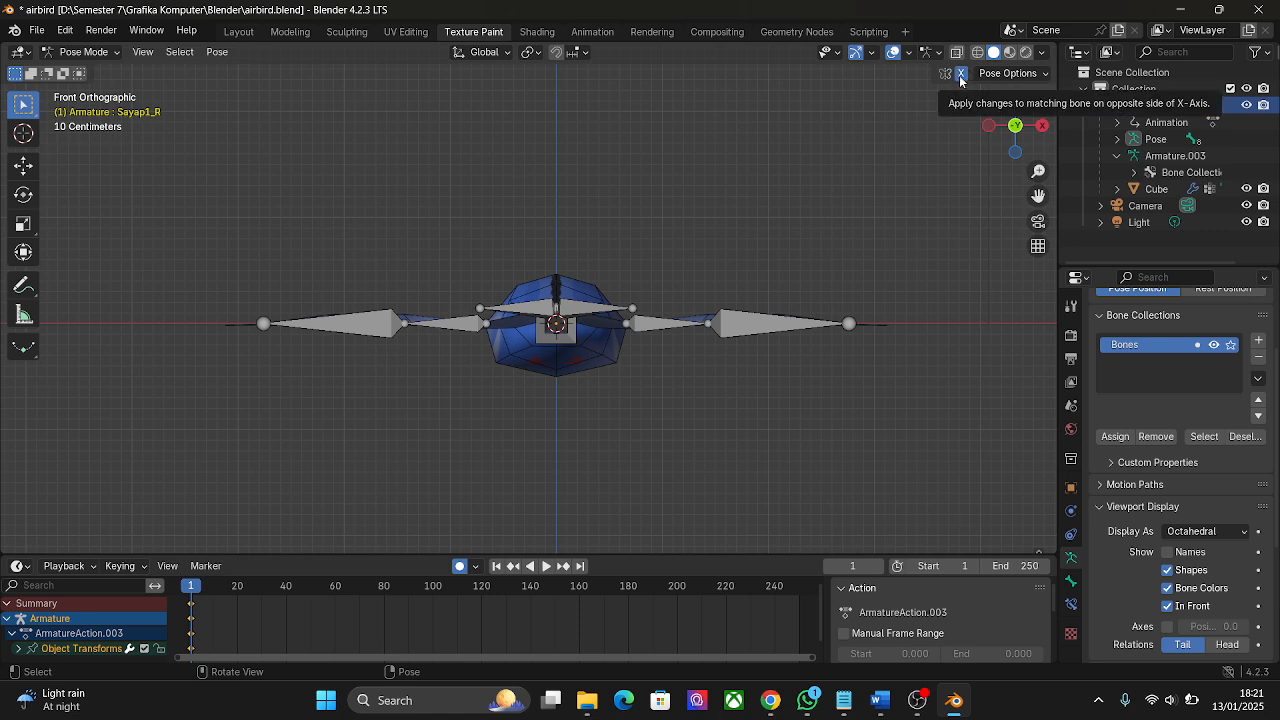
{"action": "left_click", "coordinate": [647, 326]}
{"action": "key", "text": "r"}
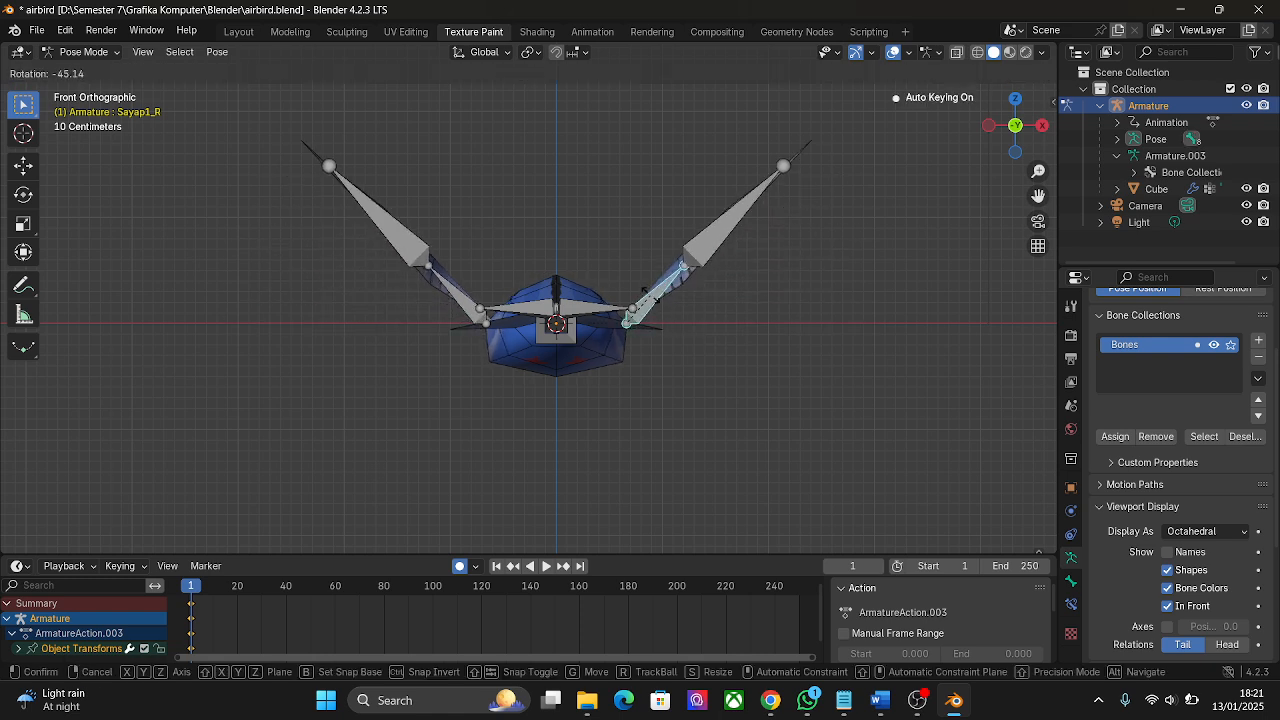
{"action": "left_click", "coordinate": [712, 258]}
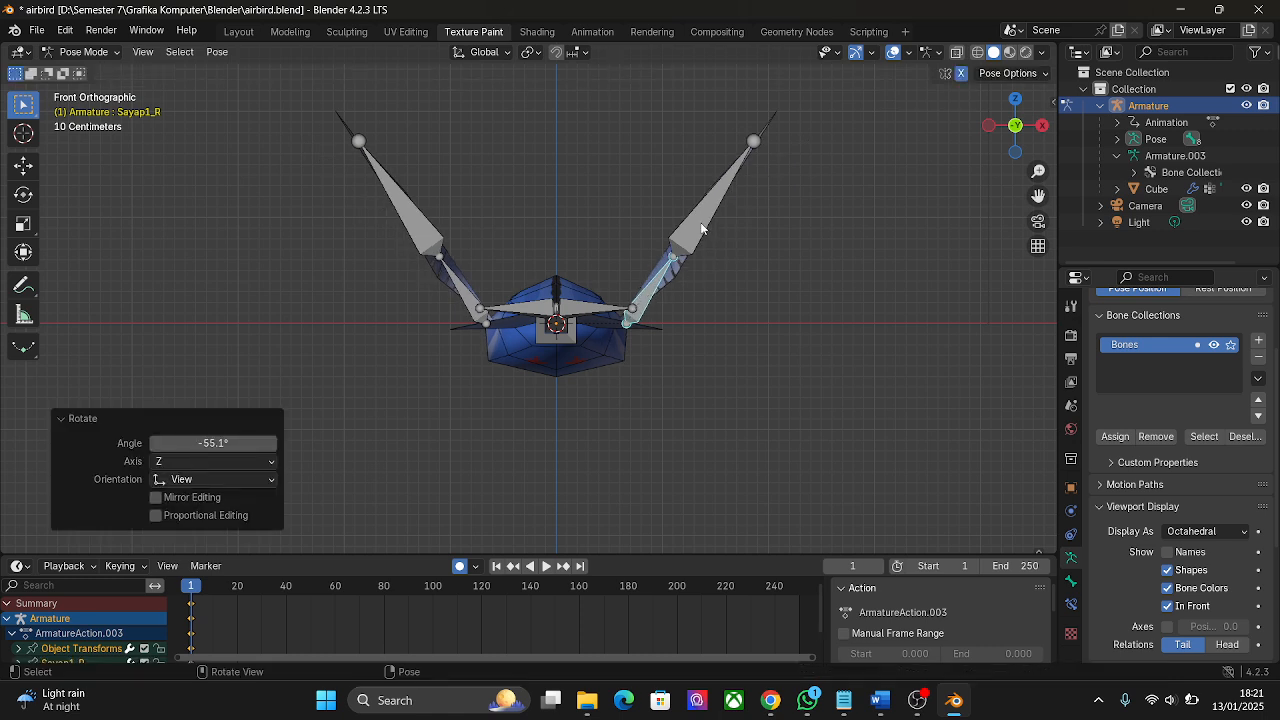
Rotate the outer wing bone Sayap2_R inward about 43° and the inner wing bone Sayap1_R a further 27° upward
{"action": "left_click", "coordinate": [701, 228]}
{"action": "key", "text": "r"}
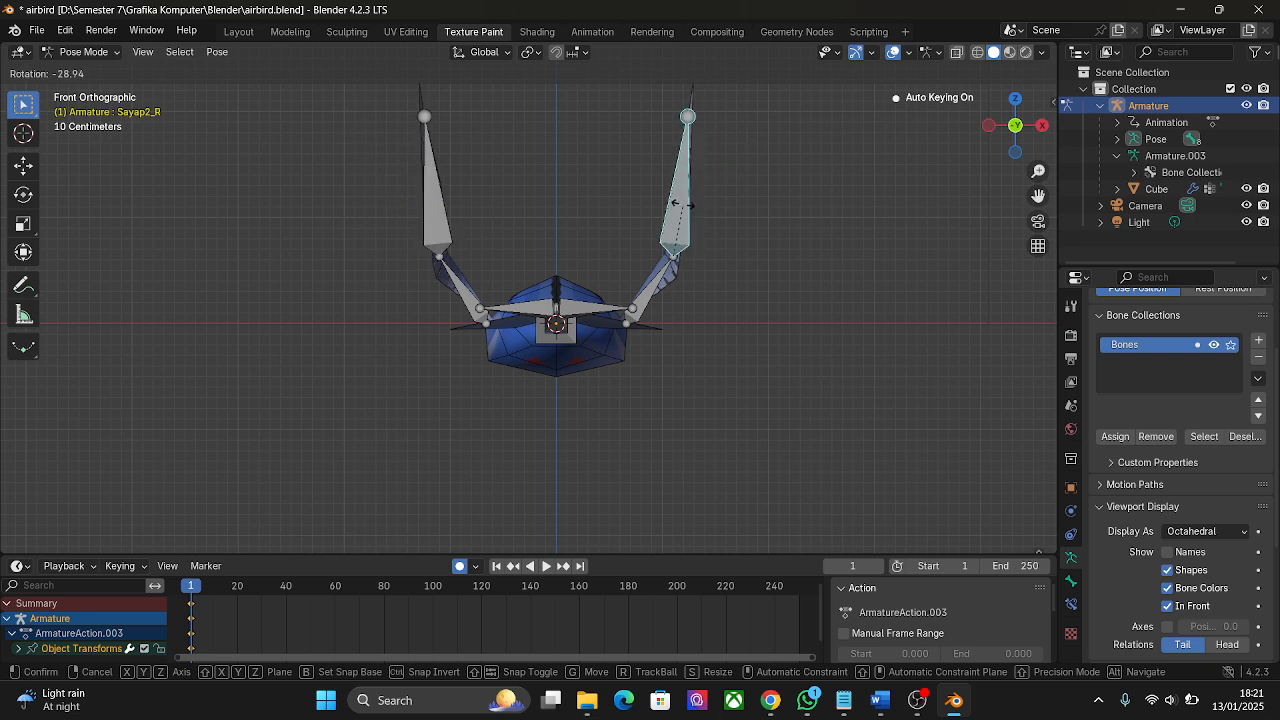
{"action": "left_click", "coordinate": [672, 202]}
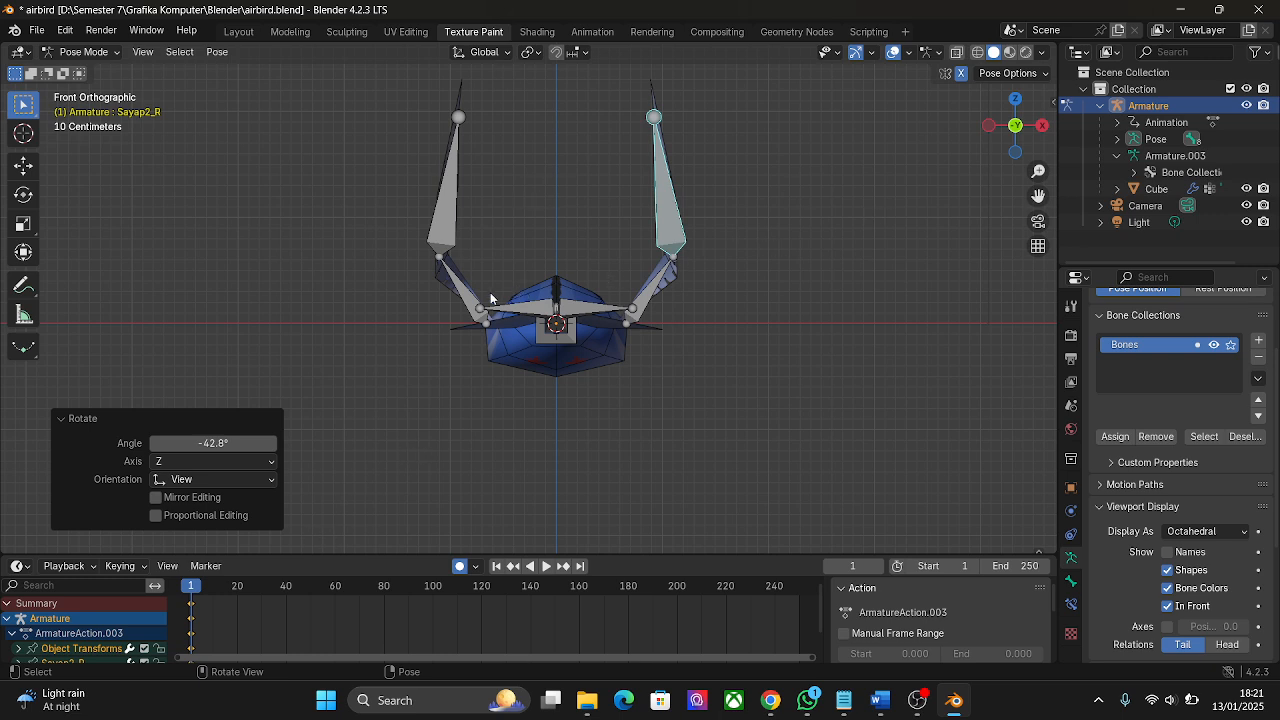
{"action": "left_click", "coordinate": [639, 305]}
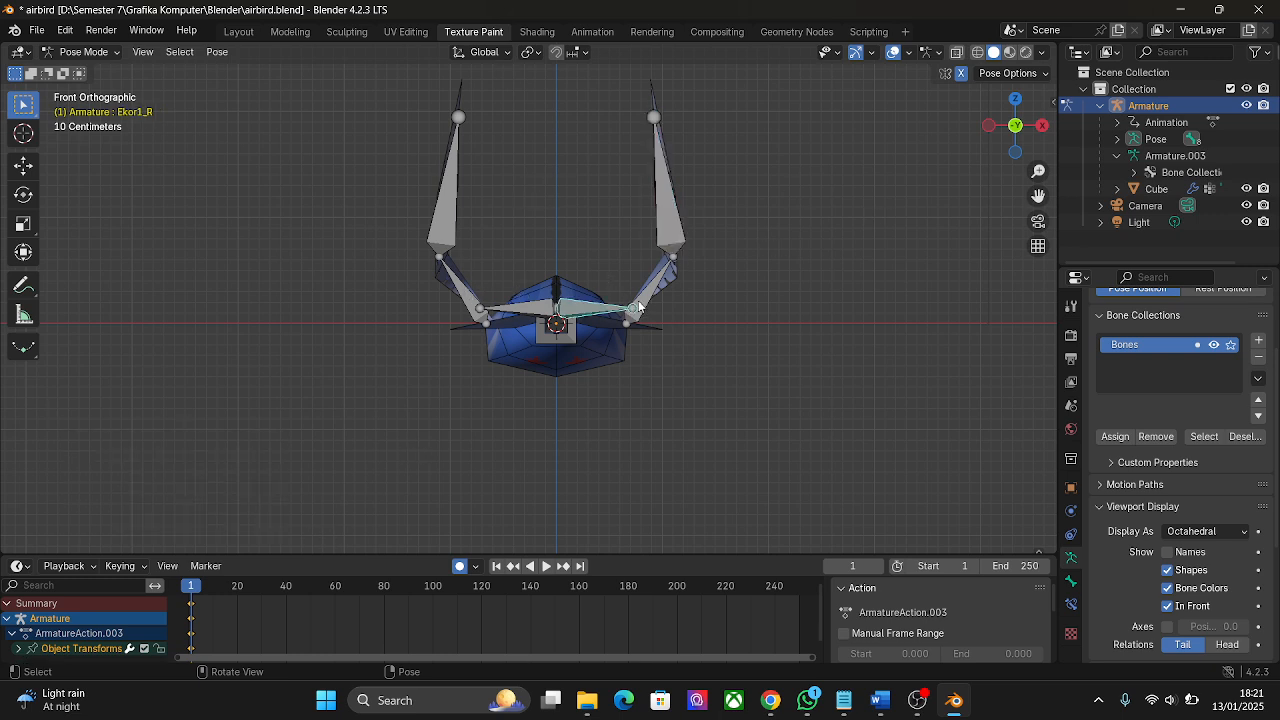
{"action": "key", "text": "r"}
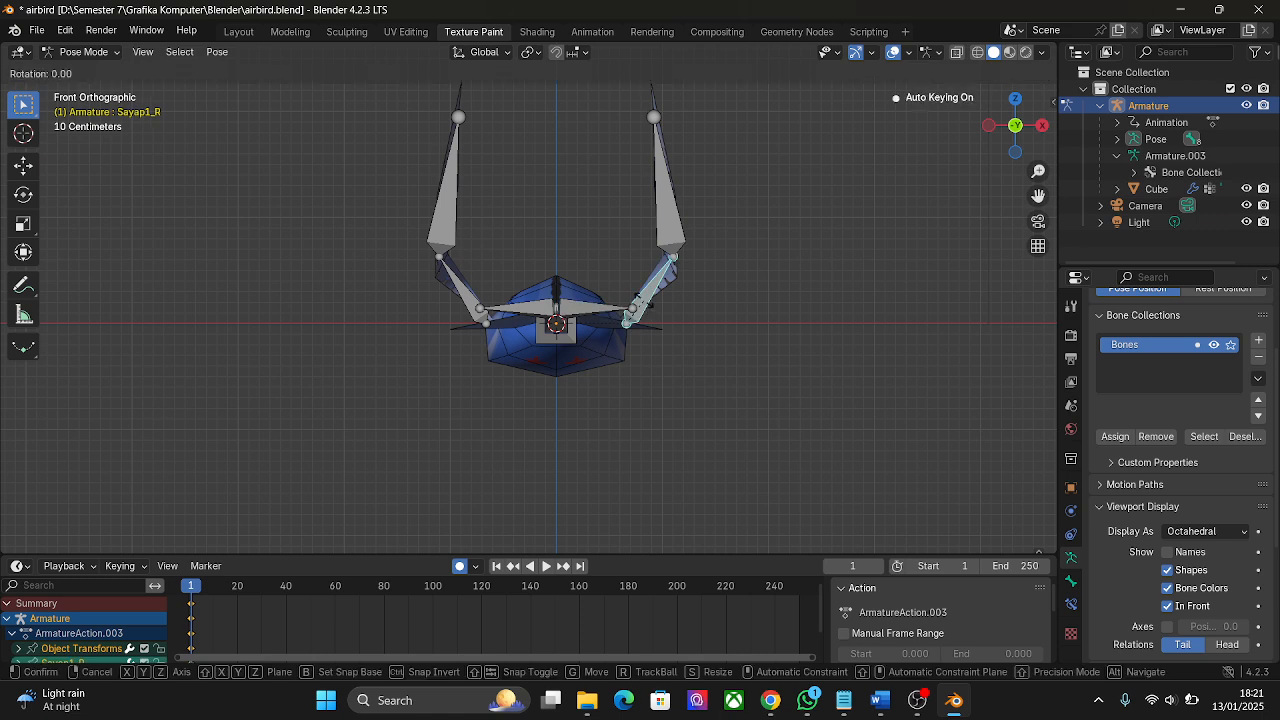
{"action": "left_click", "coordinate": [628, 277]}
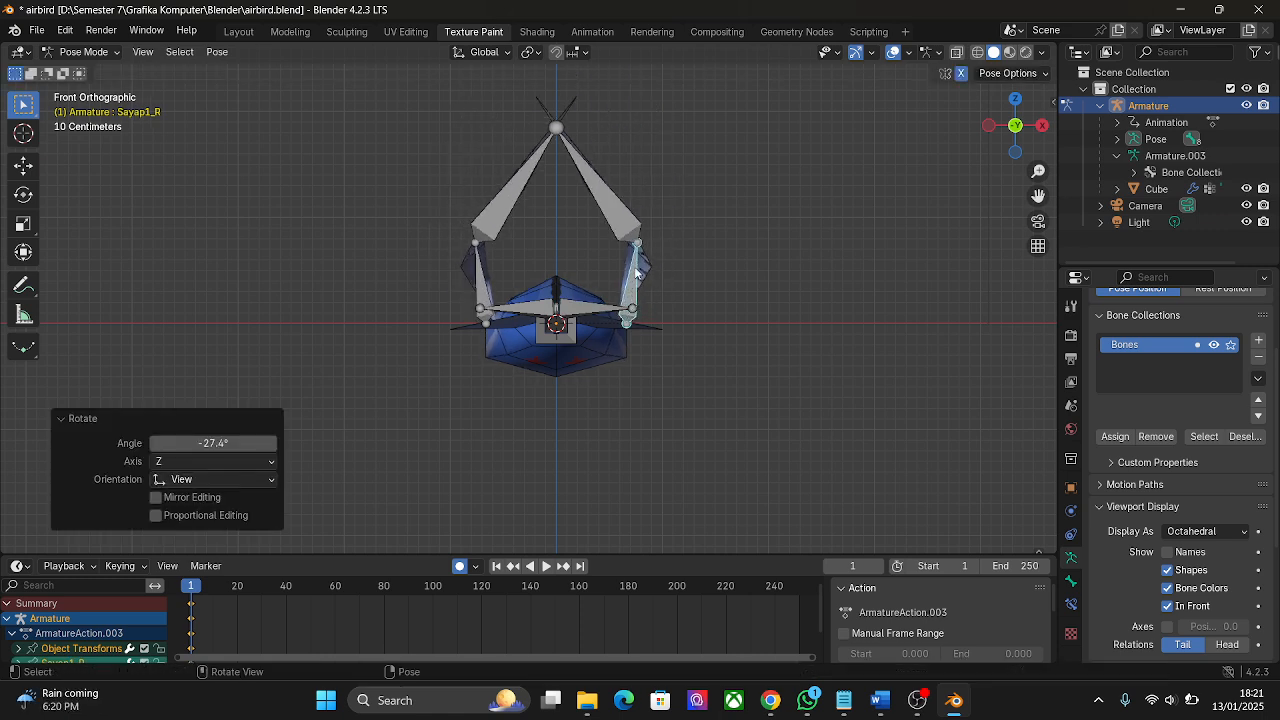
Rotate Sayap2_R back outward about 49° and raise the tail bone Ekor1_R about 12° on frame 1
{"action": "left_click", "coordinate": [625, 226]}
{"action": "key", "text": "r"}
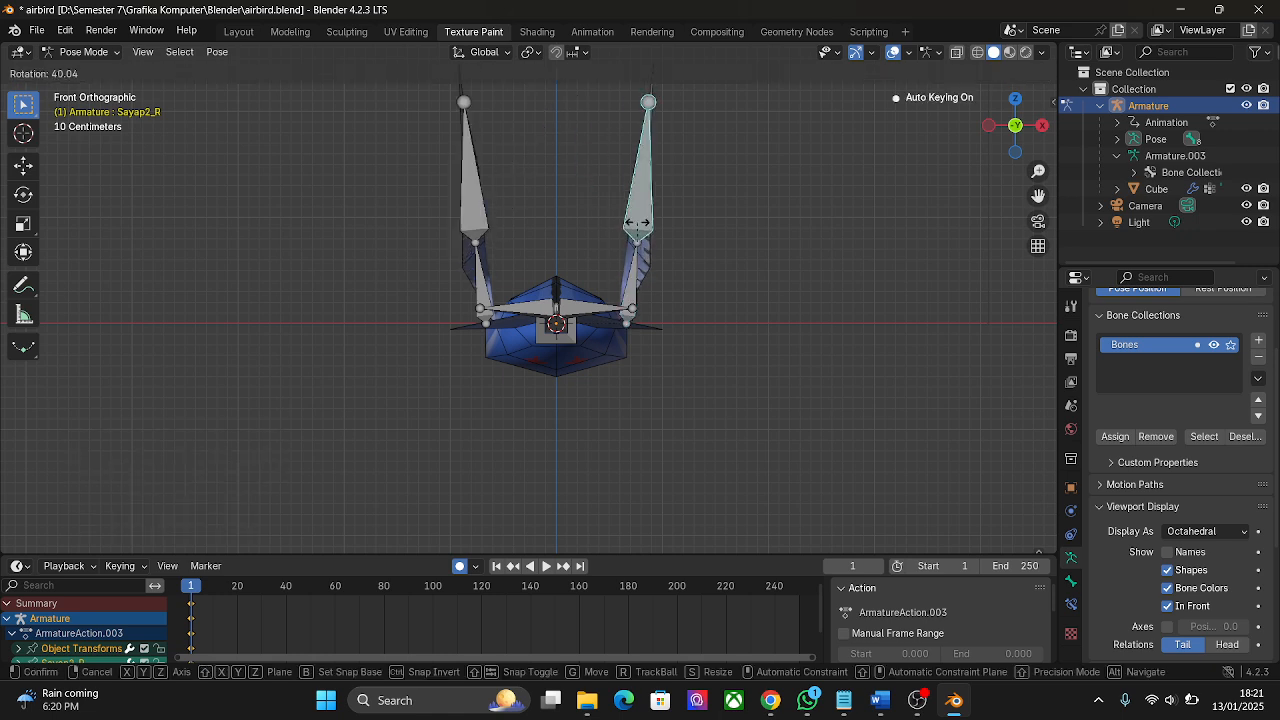
{"action": "left_click", "coordinate": [645, 228]}
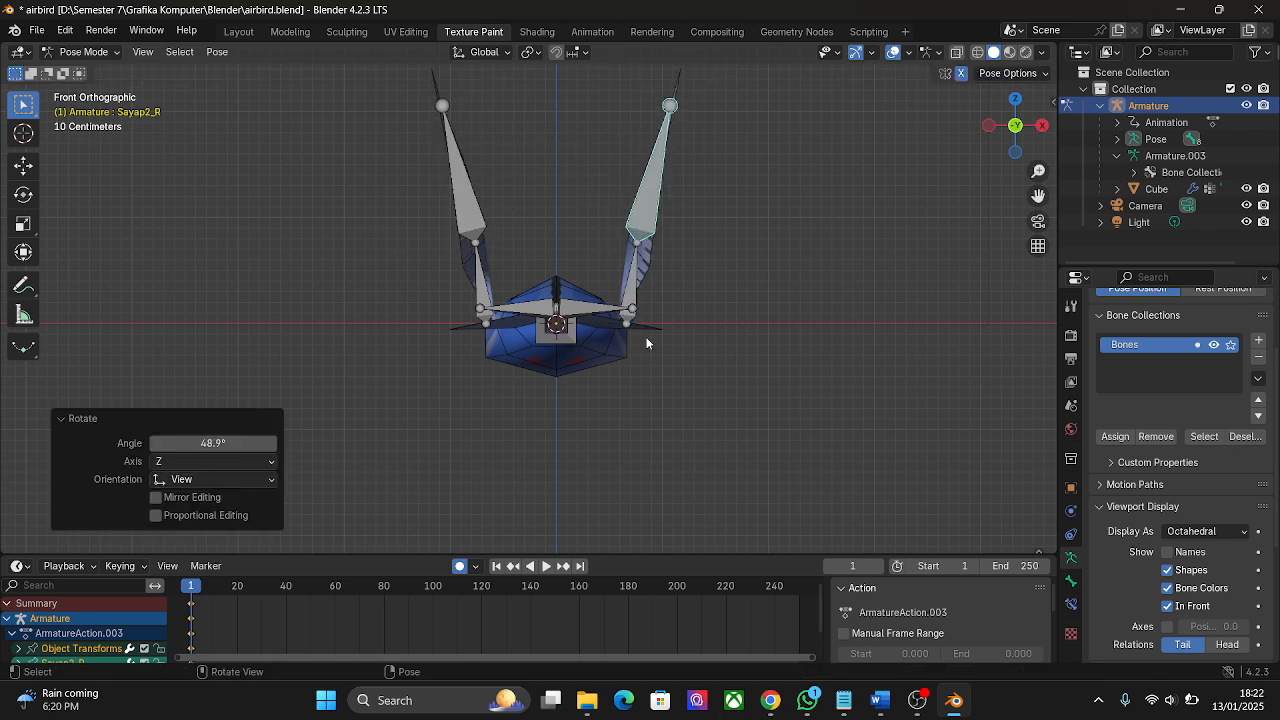
{"action": "left_click", "coordinate": [594, 313]}
{"action": "key", "text": "r"}
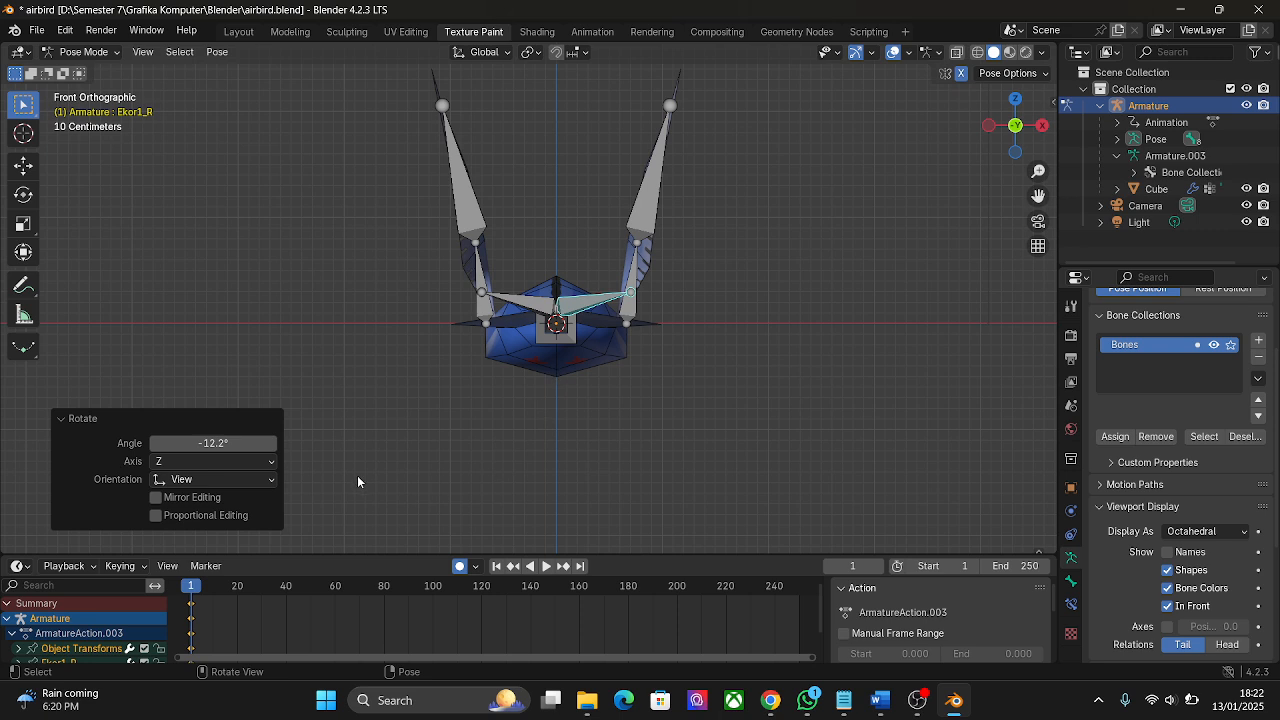
On frame 10, swing the inner wing bone Sayap1_R downward about 143° and rotate the outer bone Sayap2_R inward about 18°
{"action": "left_click", "coordinate": [216, 598]}
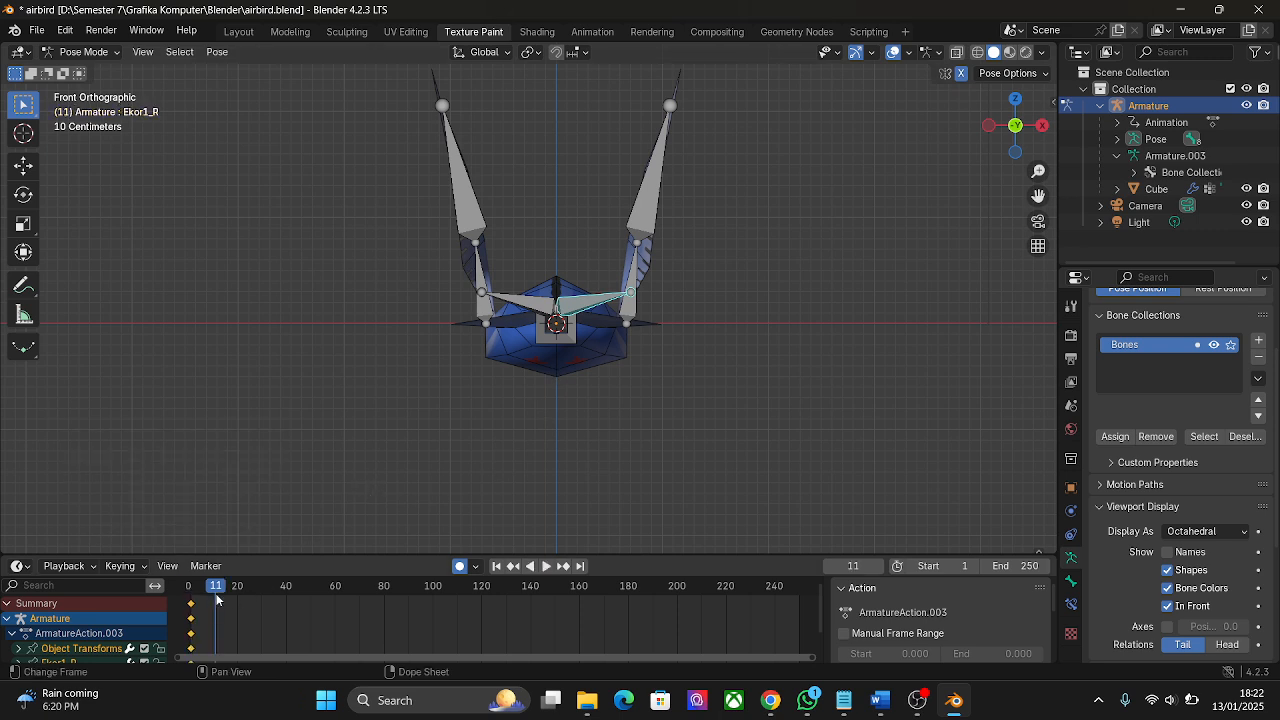
{"action": "key", "text": "shift+ctrl+space"}
{"action": "key", "text": "space"}
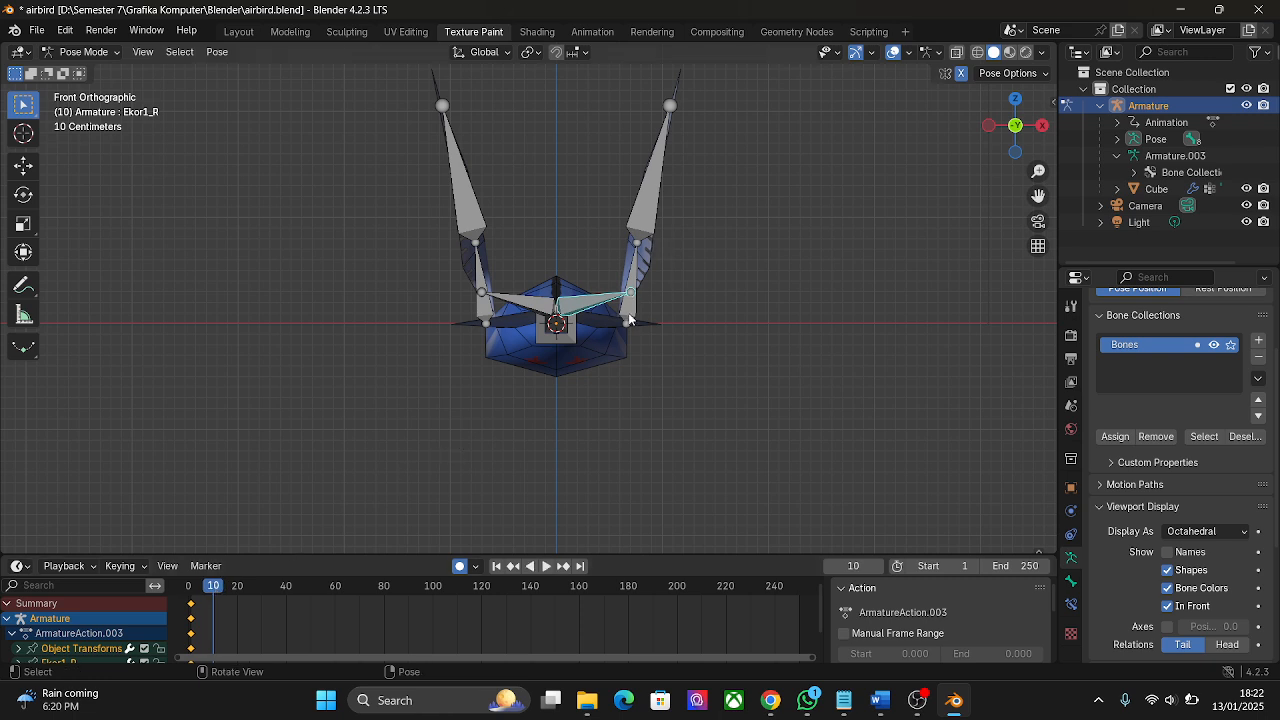
{"action": "left_click", "coordinate": [629, 319]}
{"action": "key", "text": "r"}
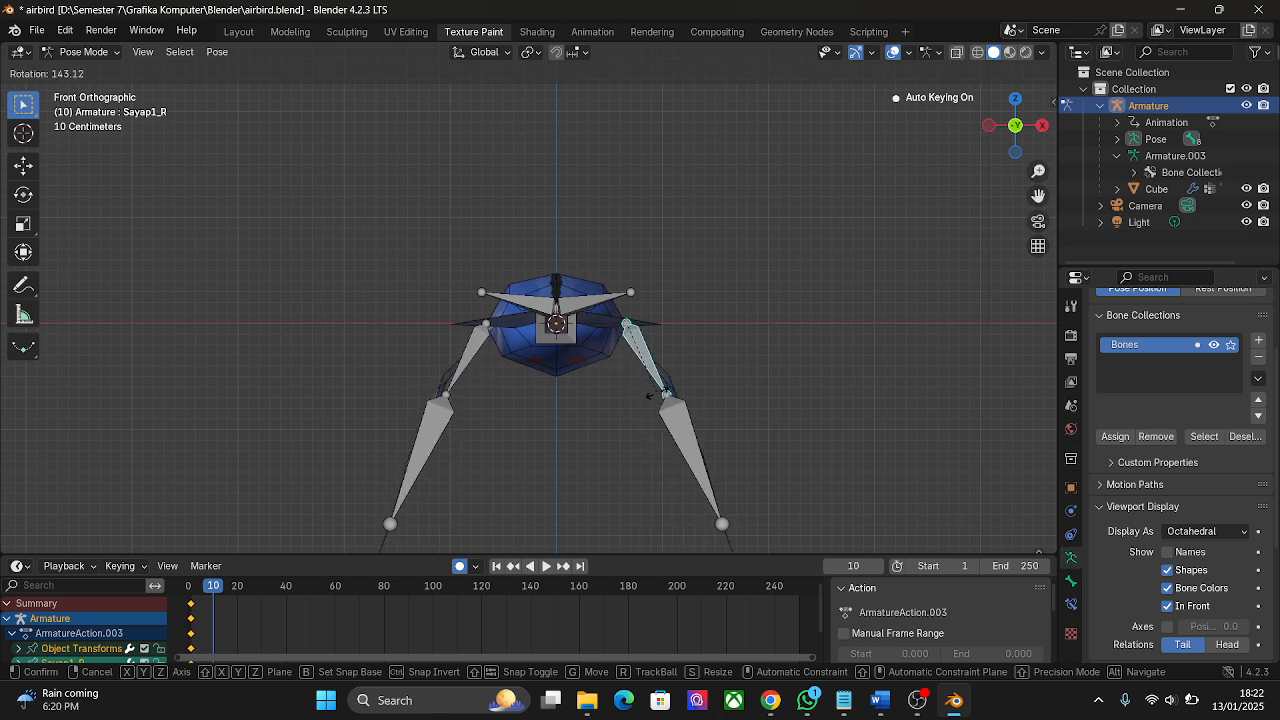
{"action": "left_click", "coordinate": [661, 401]}
{"action": "left_click", "coordinate": [675, 426]}
{"action": "key", "text": "r"}
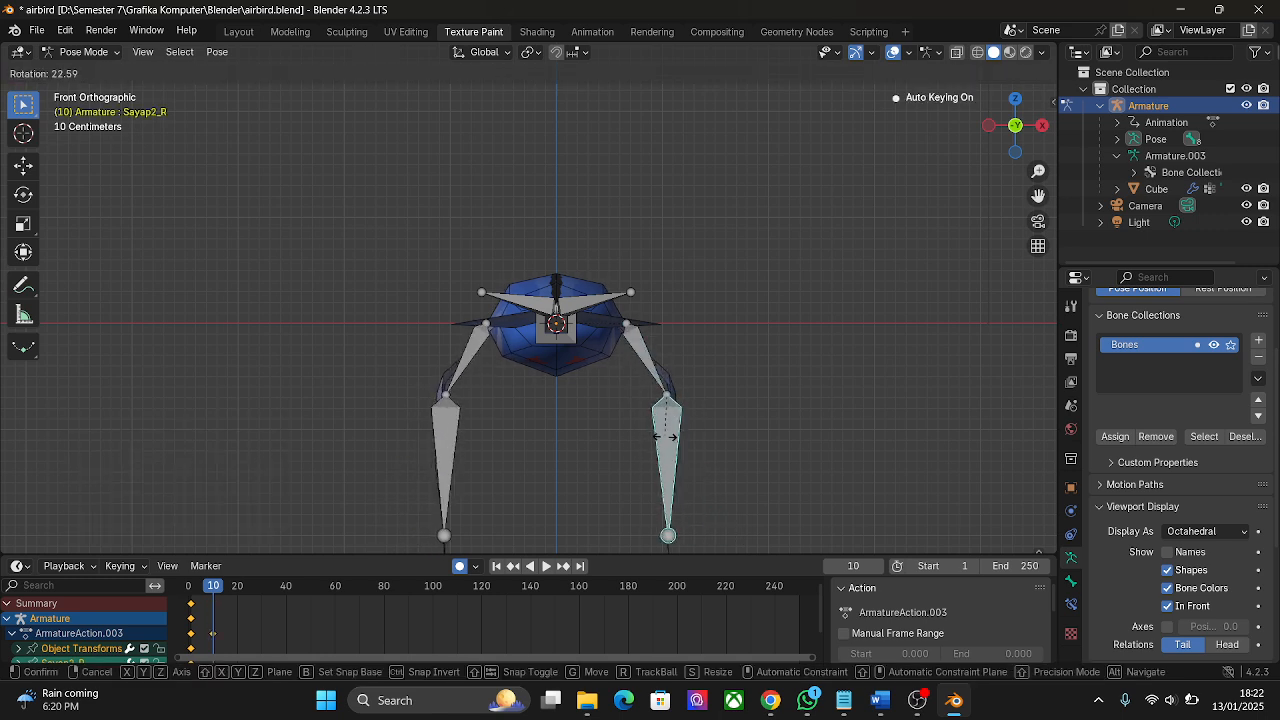
{"action": "left_click", "coordinate": [670, 445]}
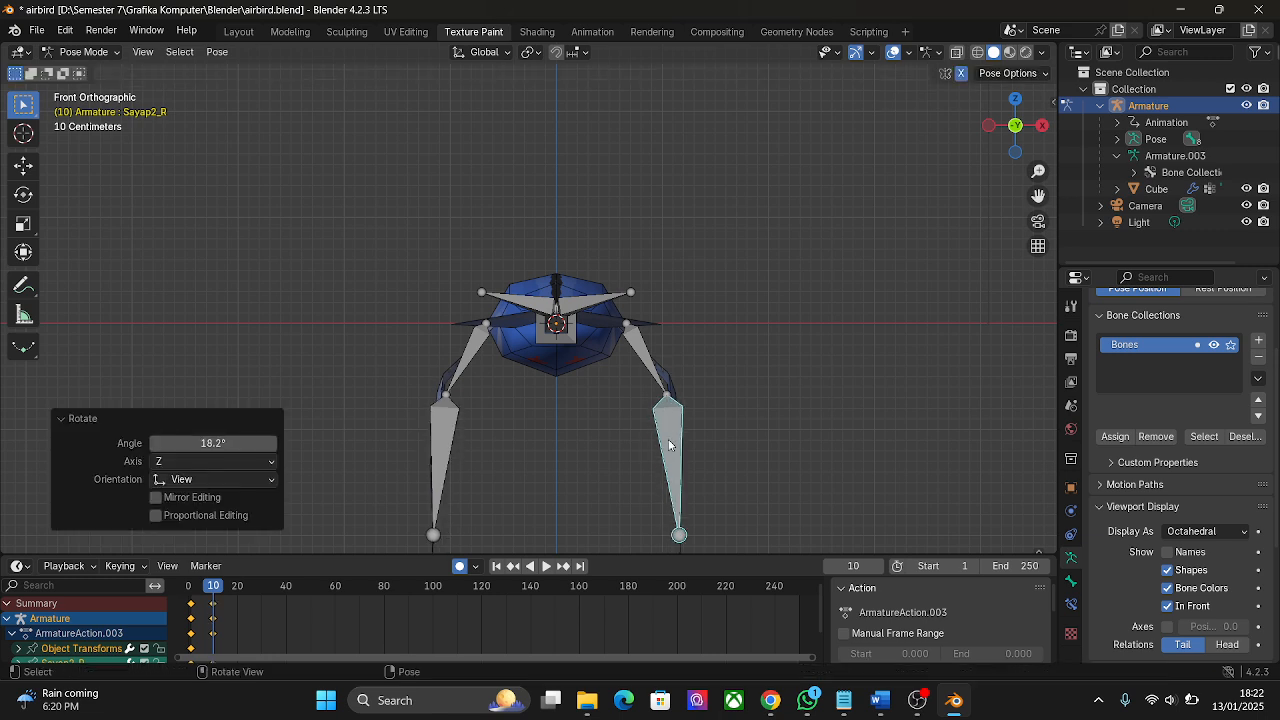
Rotate the tail bone Ekor1_R downward about 35° on frame 10
{"action": "left_click", "coordinate": [604, 302]}
{"action": "key", "text": "r"}
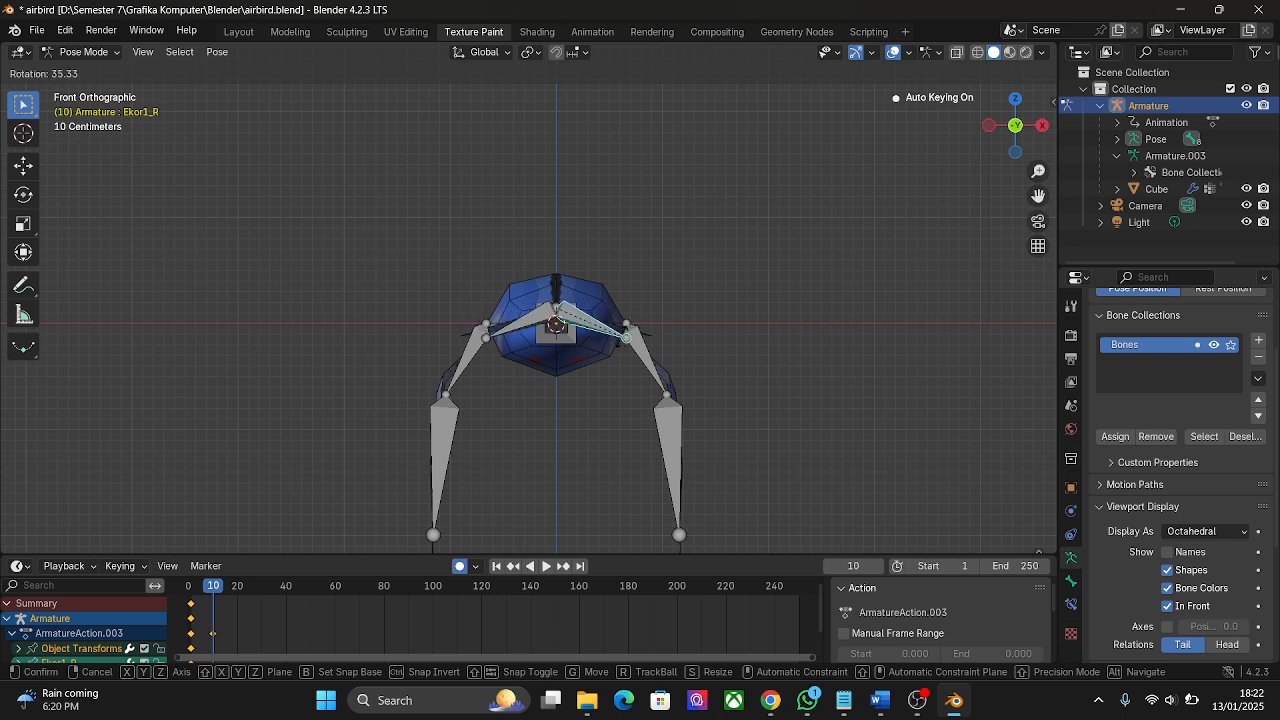
{"action": "left_click", "coordinate": [622, 341]}
On frame 22, swing the inner wing bone Sayap1_R upward about 126° and fold the outer bone Sayap2_R downward about 108°
{"action": "left_click", "coordinate": [242, 586]}
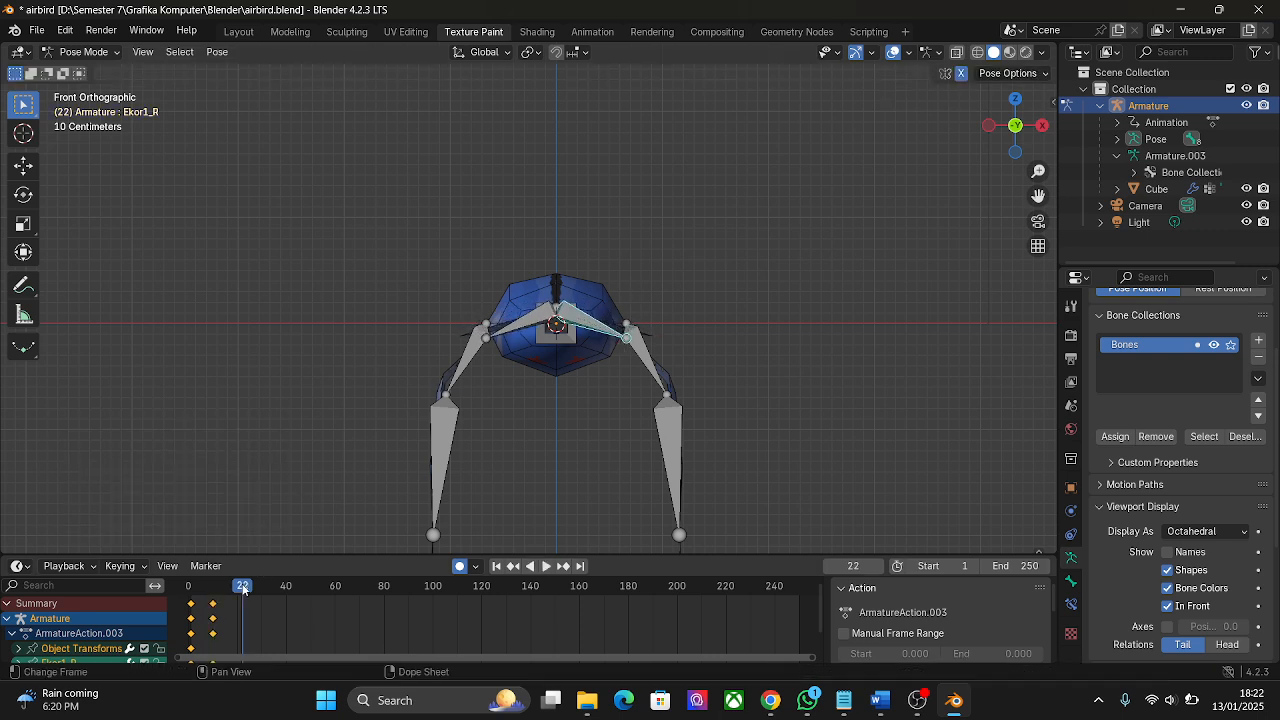
{"action": "left_click", "coordinate": [640, 353]}
{"action": "key", "text": "r"}
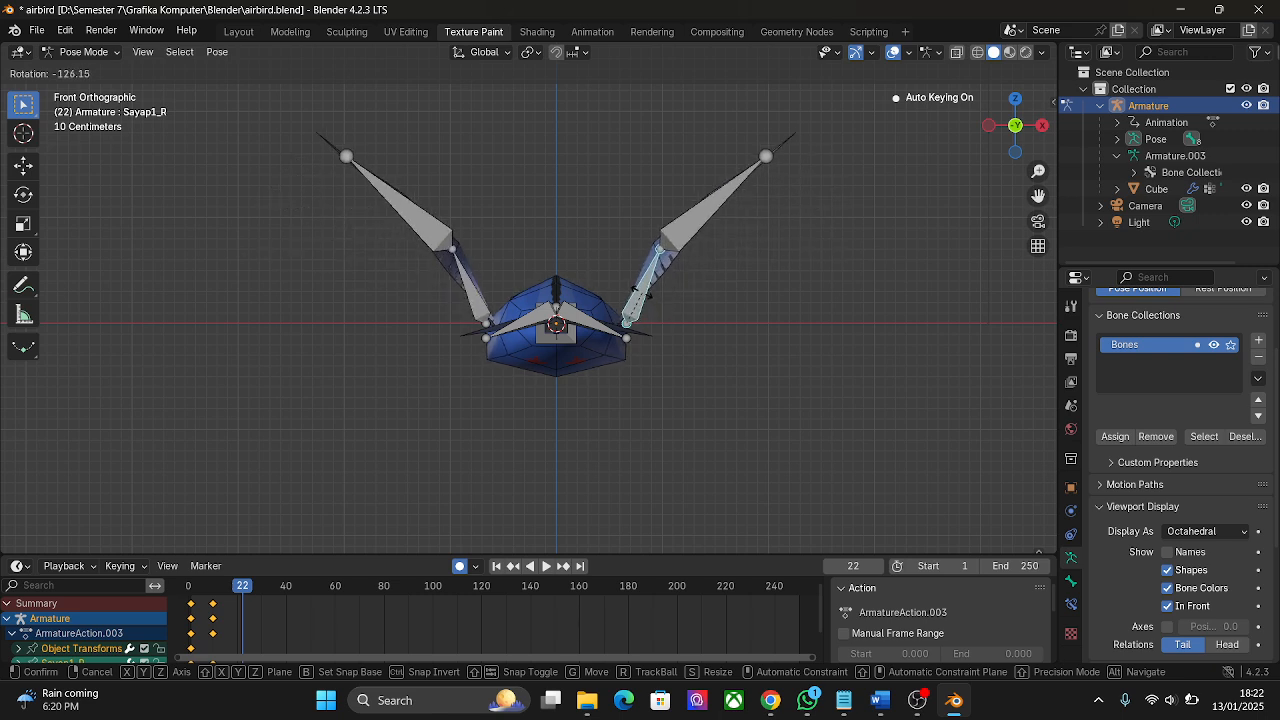
{"action": "left_click", "coordinate": [674, 263]}
{"action": "left_click", "coordinate": [673, 241]}
{"action": "key", "text": "r"}
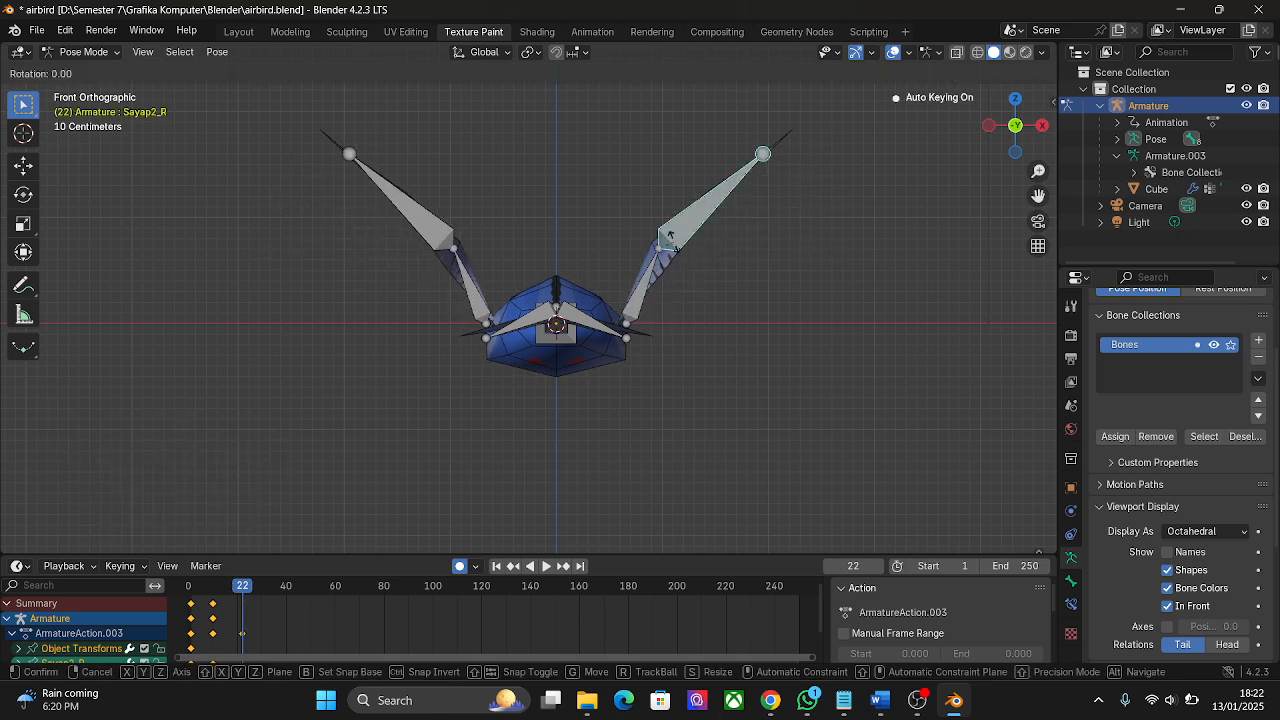
{"action": "left_click", "coordinate": [649, 319]}
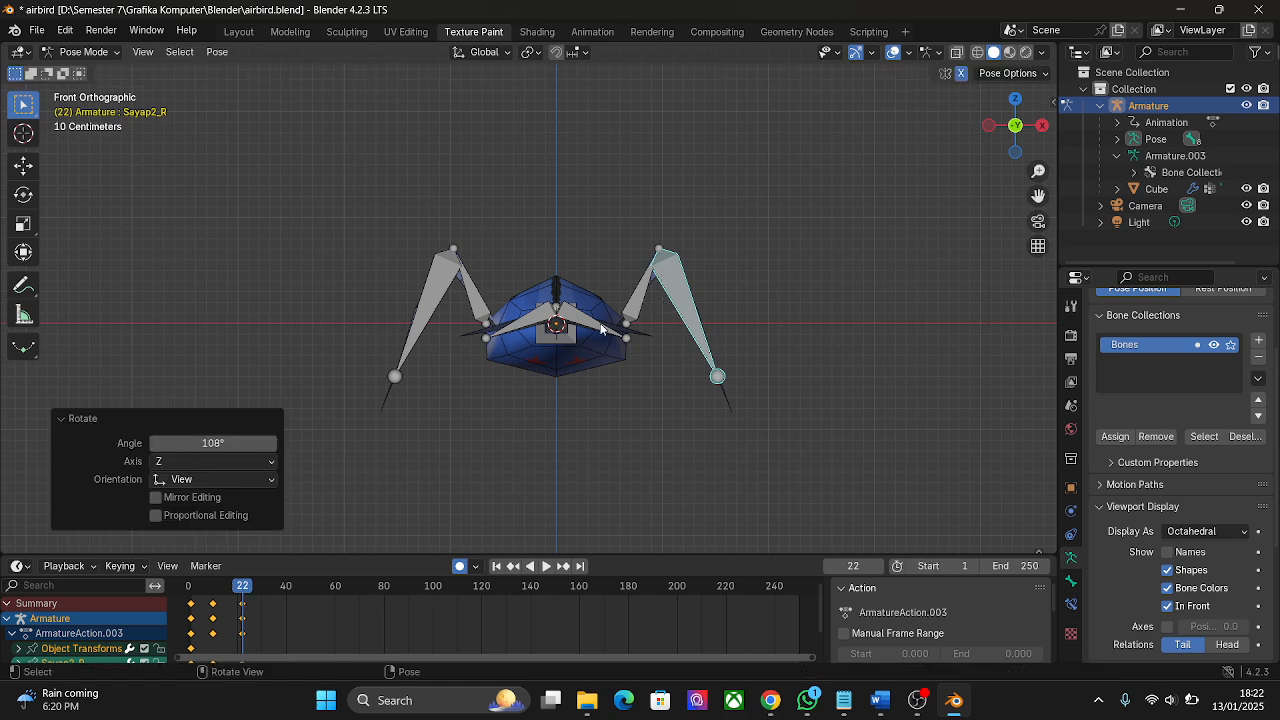
Raise the tail bone Ekor1_R about 16° on frame 22
{"action": "left_click", "coordinate": [603, 328]}
{"action": "key", "text": "r"}
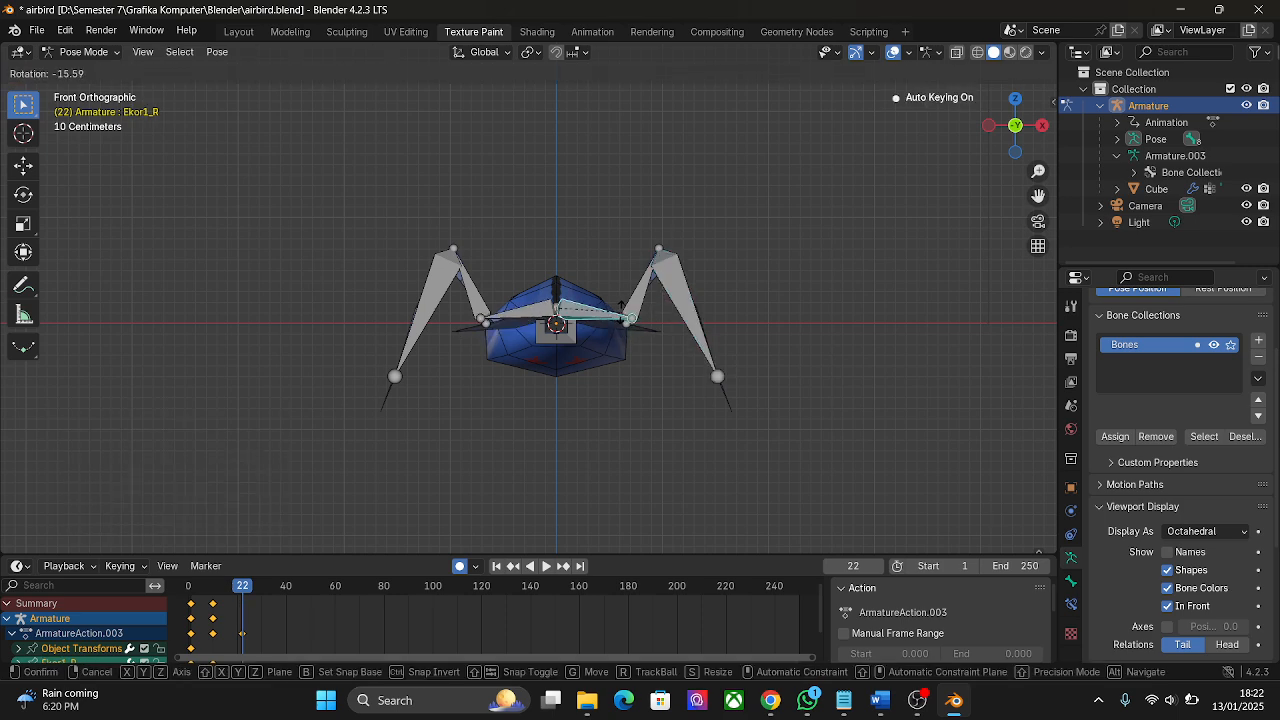
{"action": "left_click", "coordinate": [624, 318]}
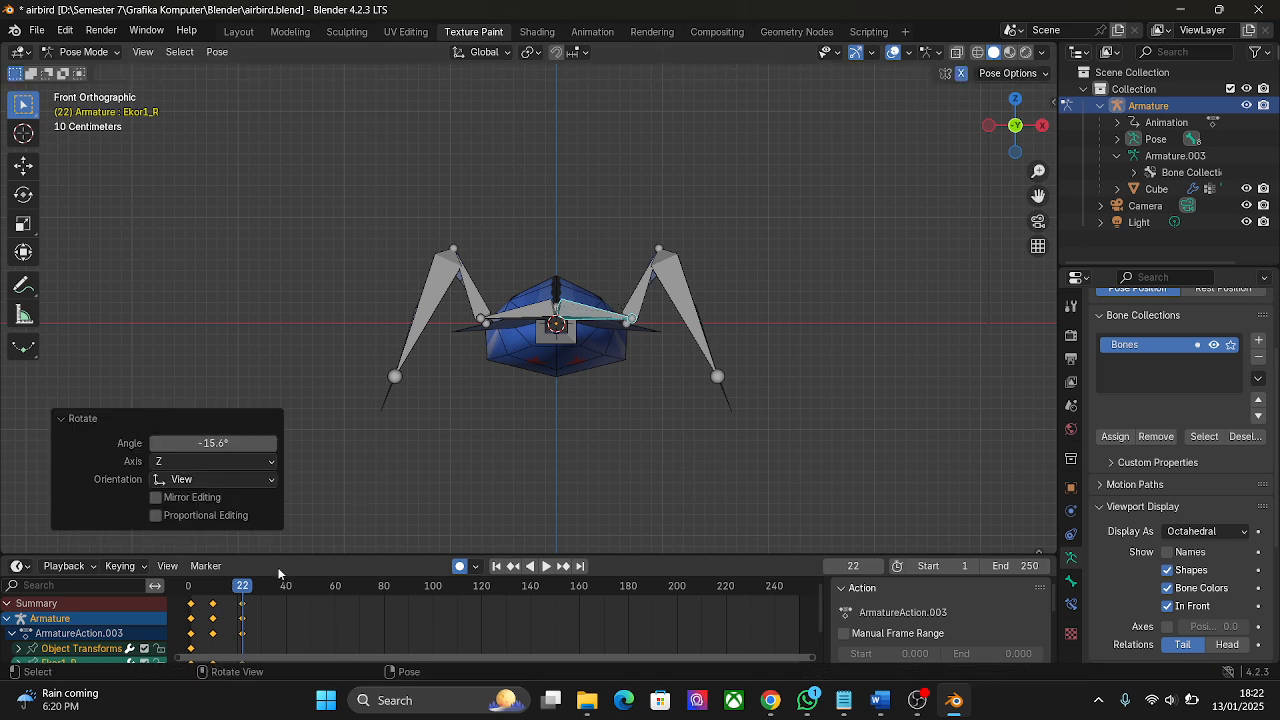
On frame 30, rotate the inner wing bone Sayap1_R downward about 67° and back upward about 17°
{"action": "key", "text": "space"}
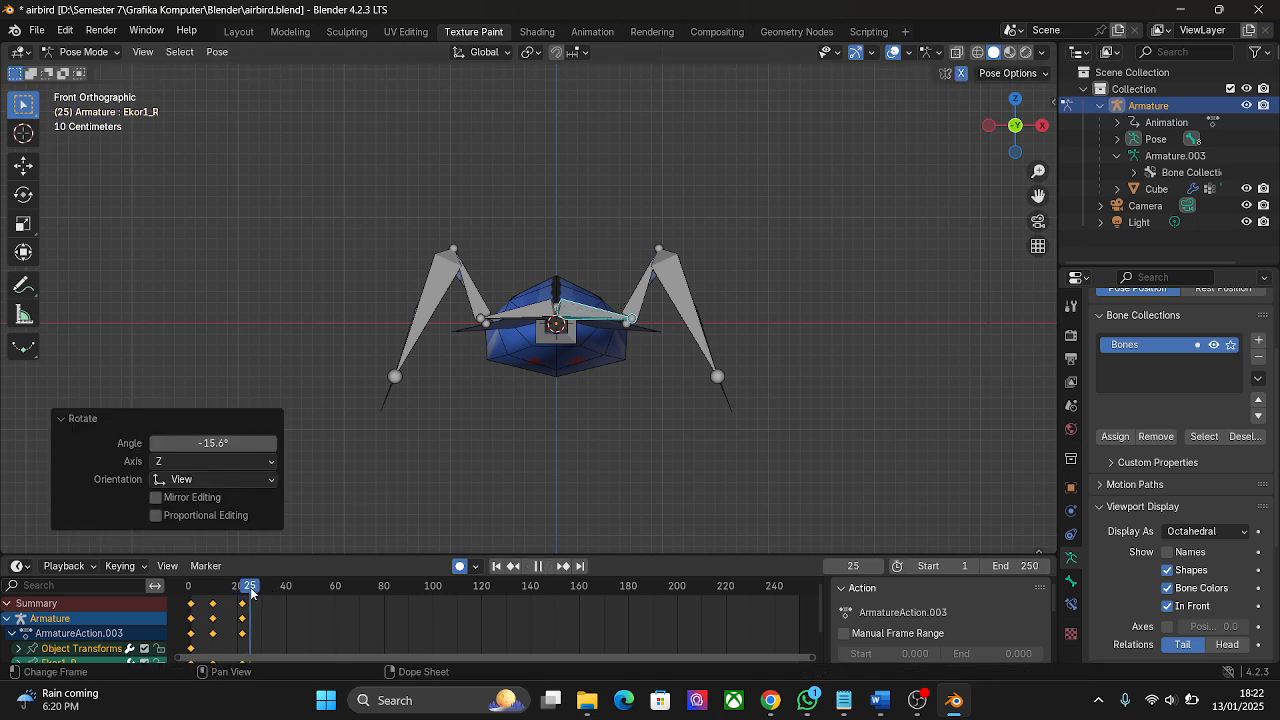
{"action": "left_click_drag", "start_coordinate": [250, 592], "coordinate": [257, 592]}
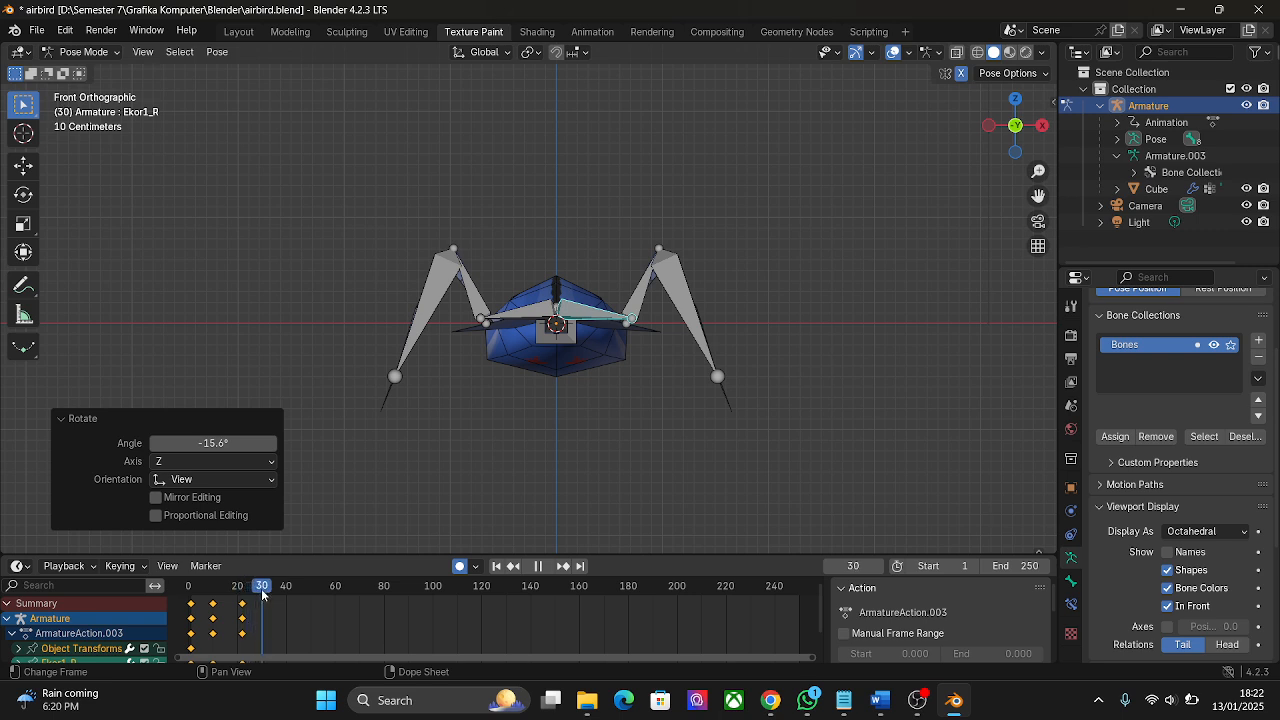
{"action": "key", "text": "space"}
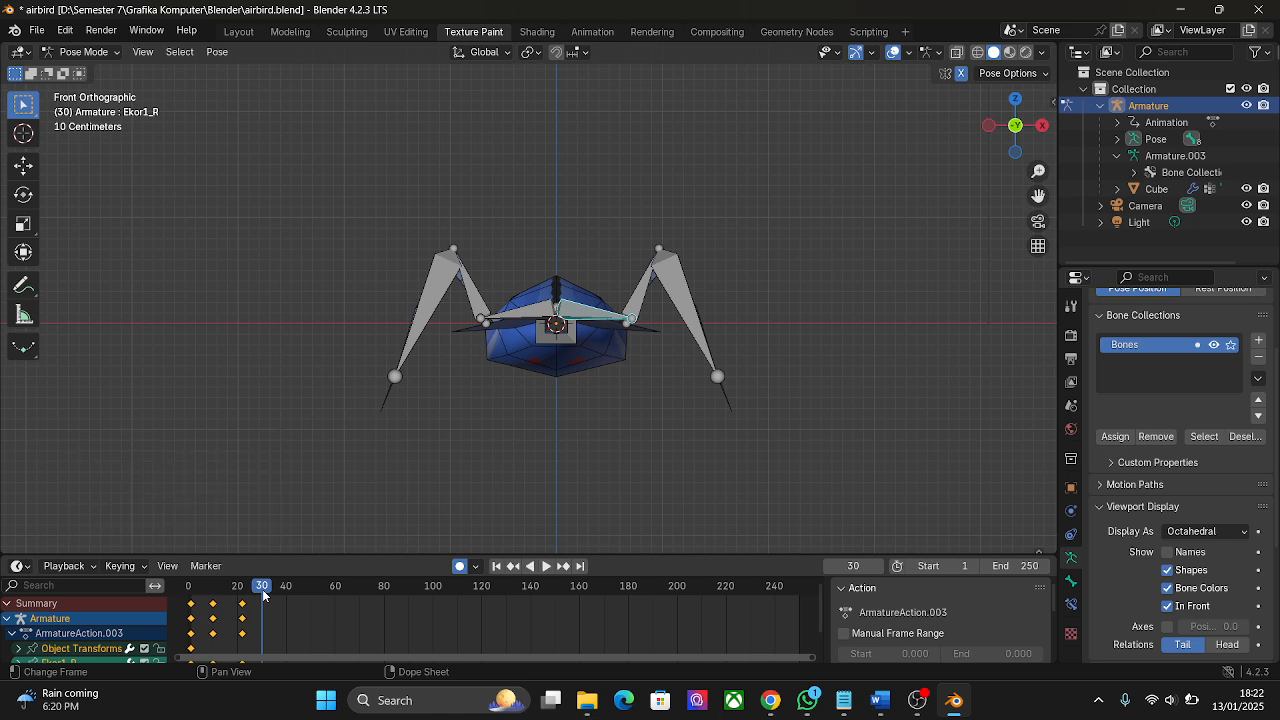
{"action": "left_click", "coordinate": [639, 308]}
{"action": "key", "text": "r"}
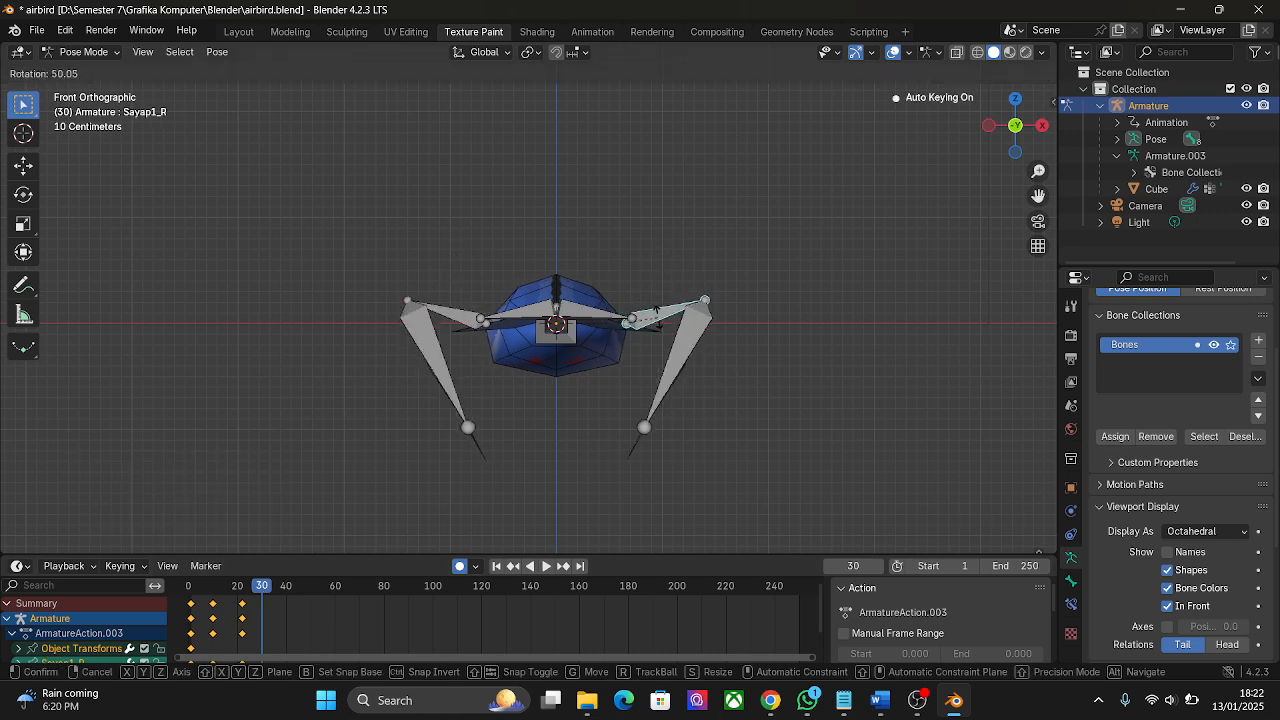
{"action": "left_click", "coordinate": [662, 333]}
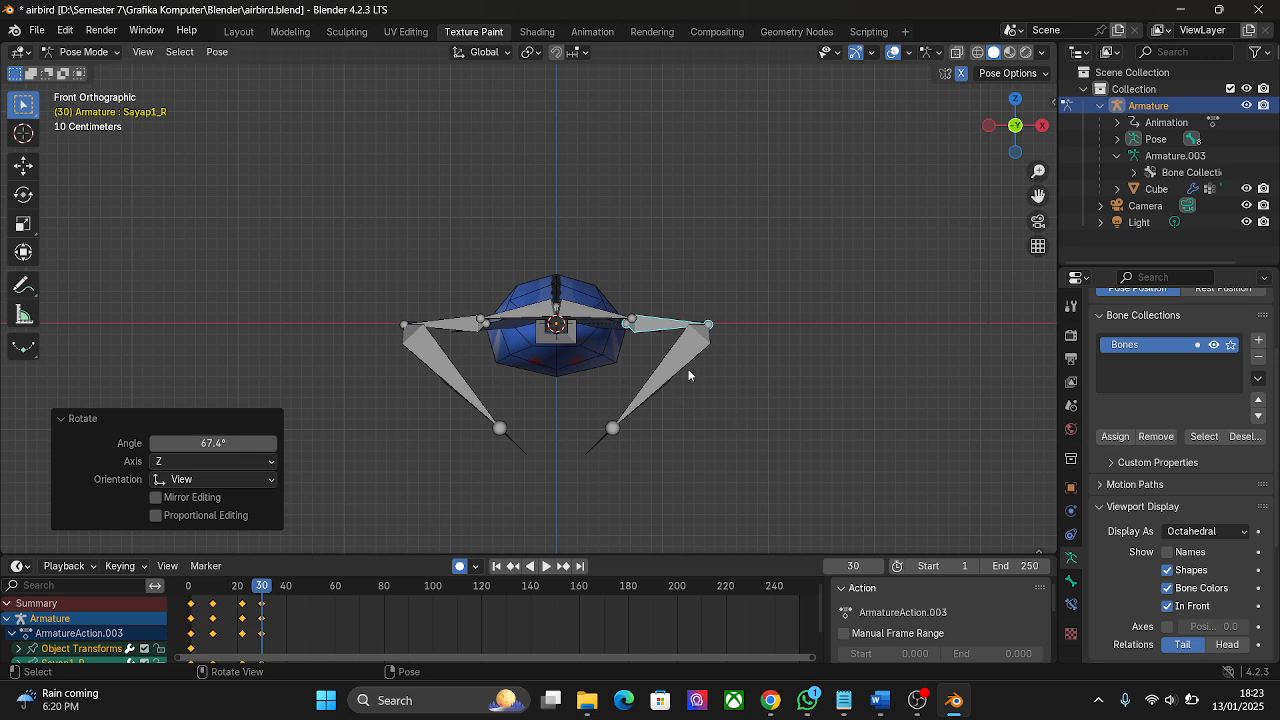
{"action": "key", "text": "r"}
{"action": "left_click", "coordinate": [668, 318]}
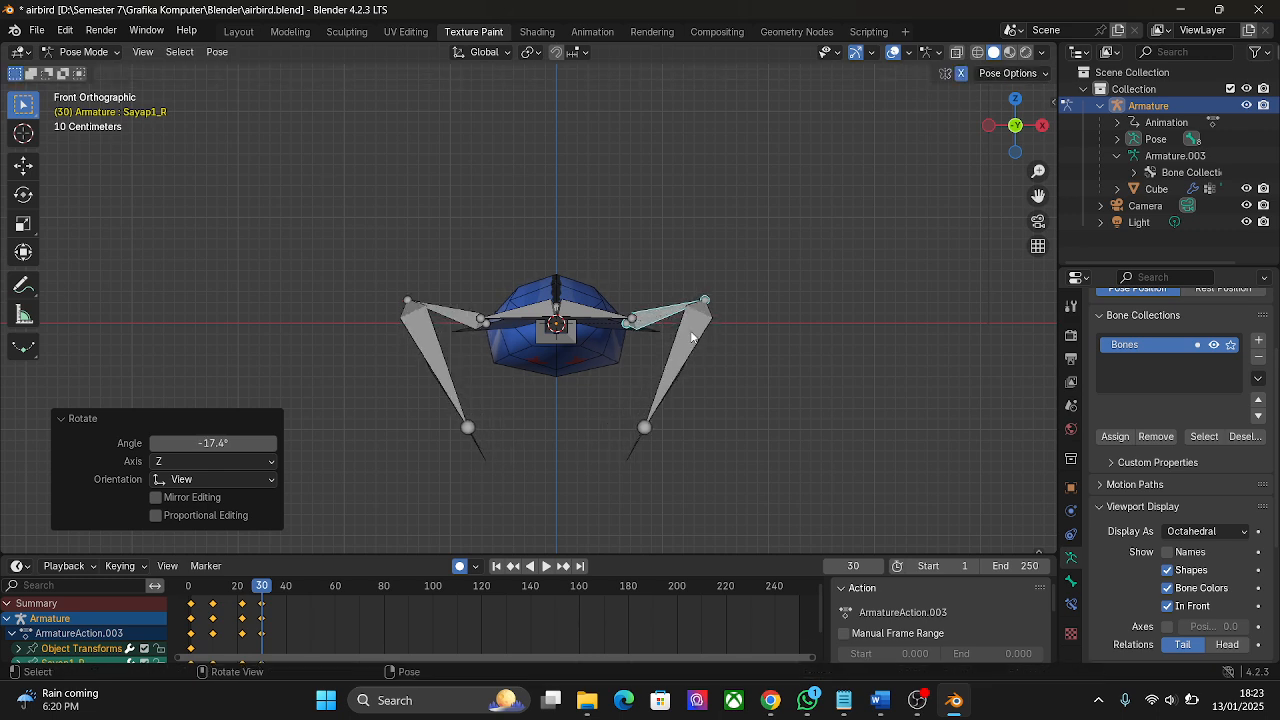
On frame 30, swing the outer wing bone Sayap2_R upward about 101° and rotate the tail bone Ekor1_R downward about 9°
{"action": "left_click", "coordinate": [692, 337]}
{"action": "key", "text": "r"}
{"action": "left_click", "coordinate": [796, 327]}
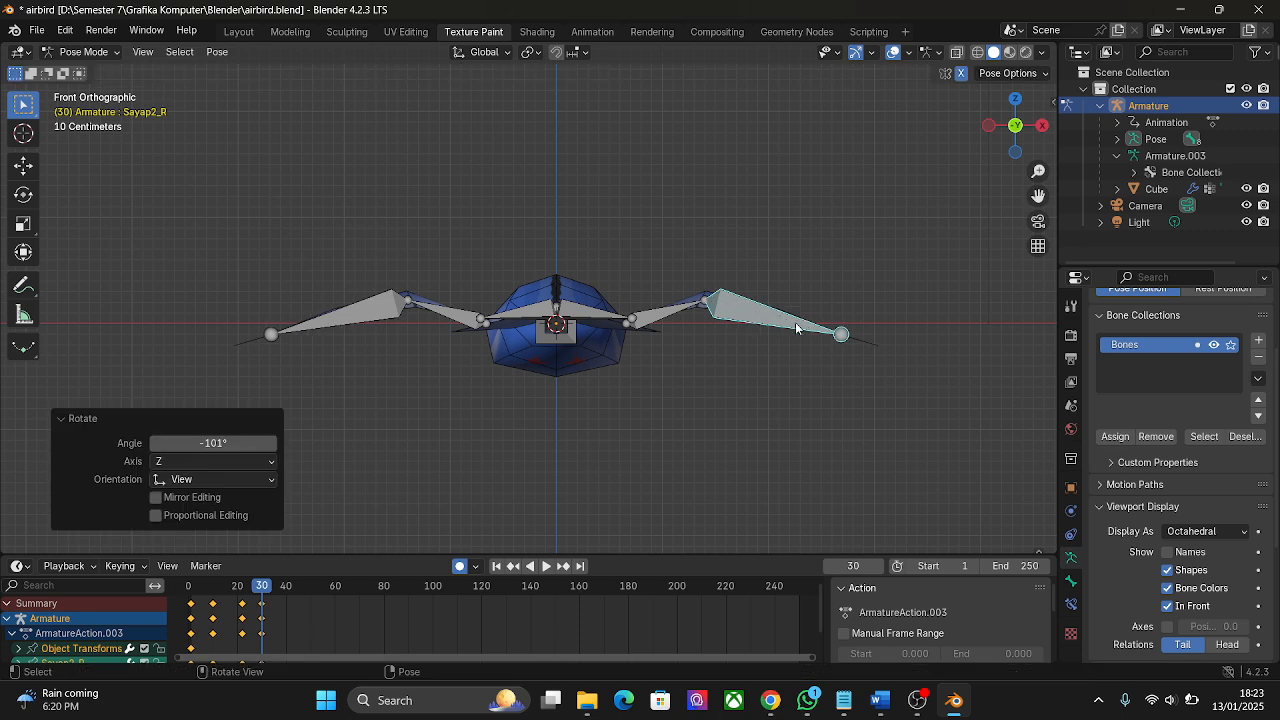
{"action": "left_click", "coordinate": [606, 320]}
{"action": "key", "text": "r"}
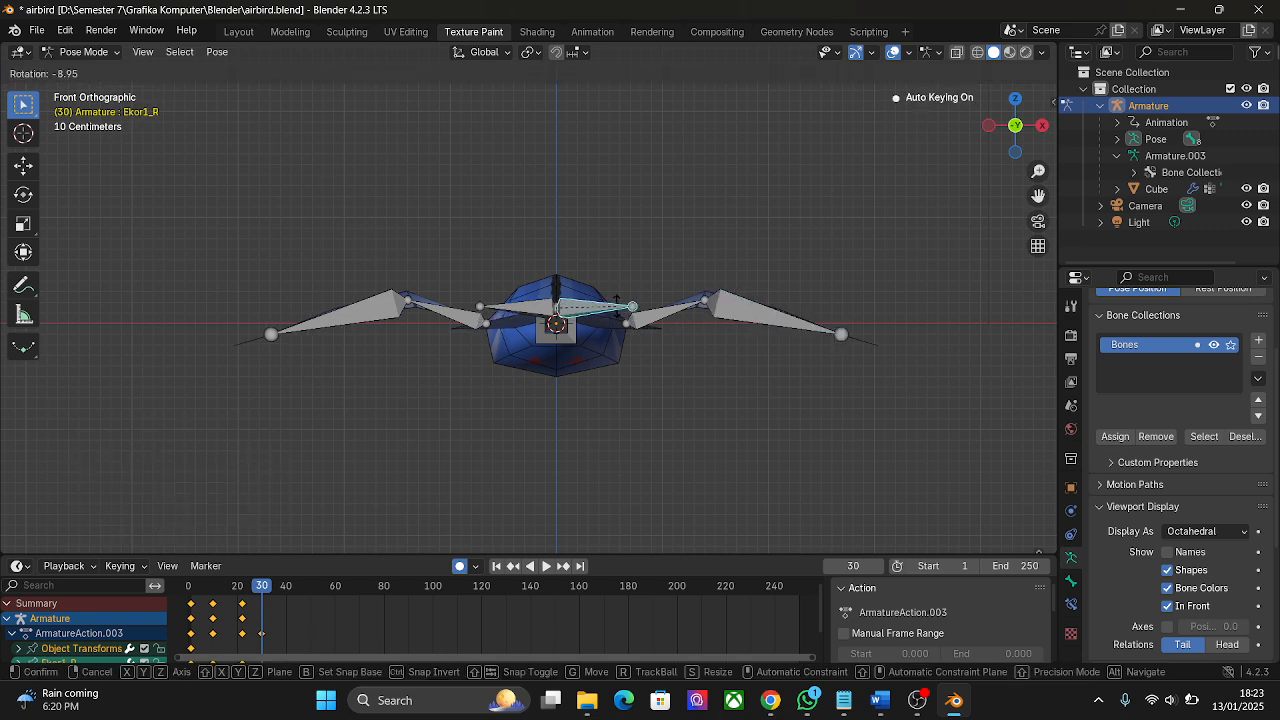
{"action": "left_click", "coordinate": [631, 333]}
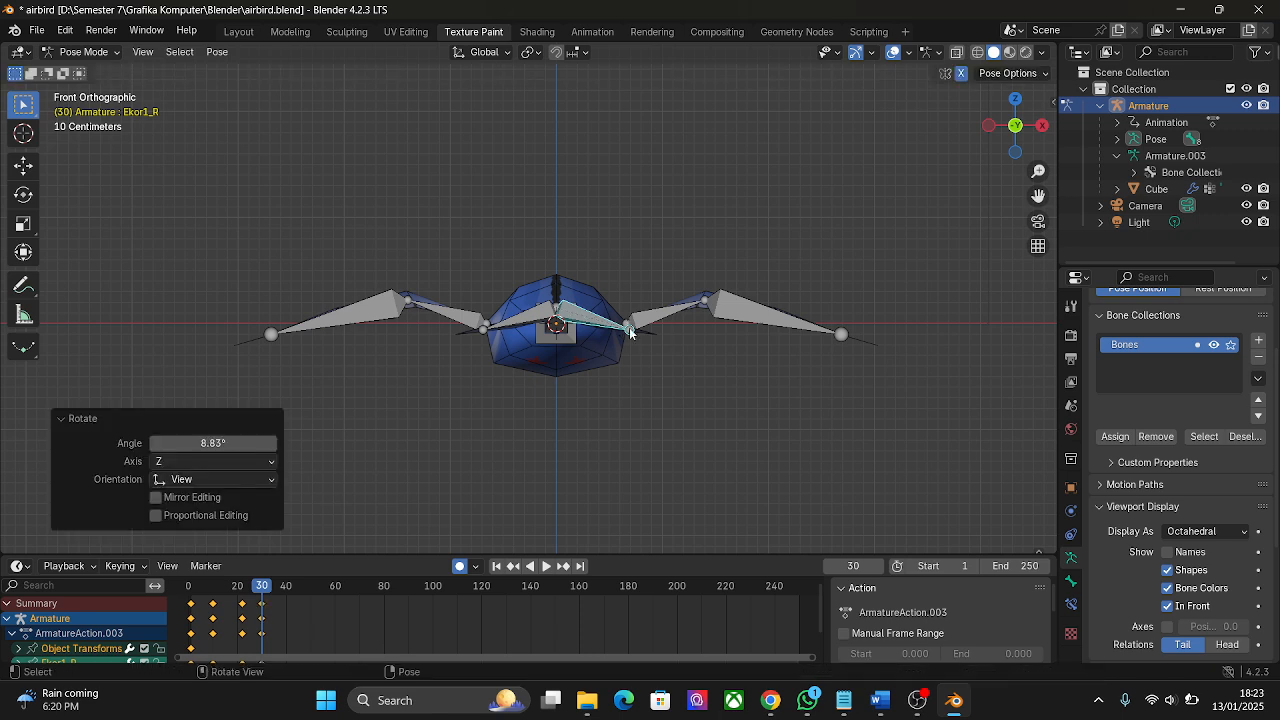
On frame 40, lower the inner wing bone Sayap1_R to roughly horizontal and raise the outer bone Sayap2_R about 35°
{"action": "left_click", "coordinate": [285, 589]}
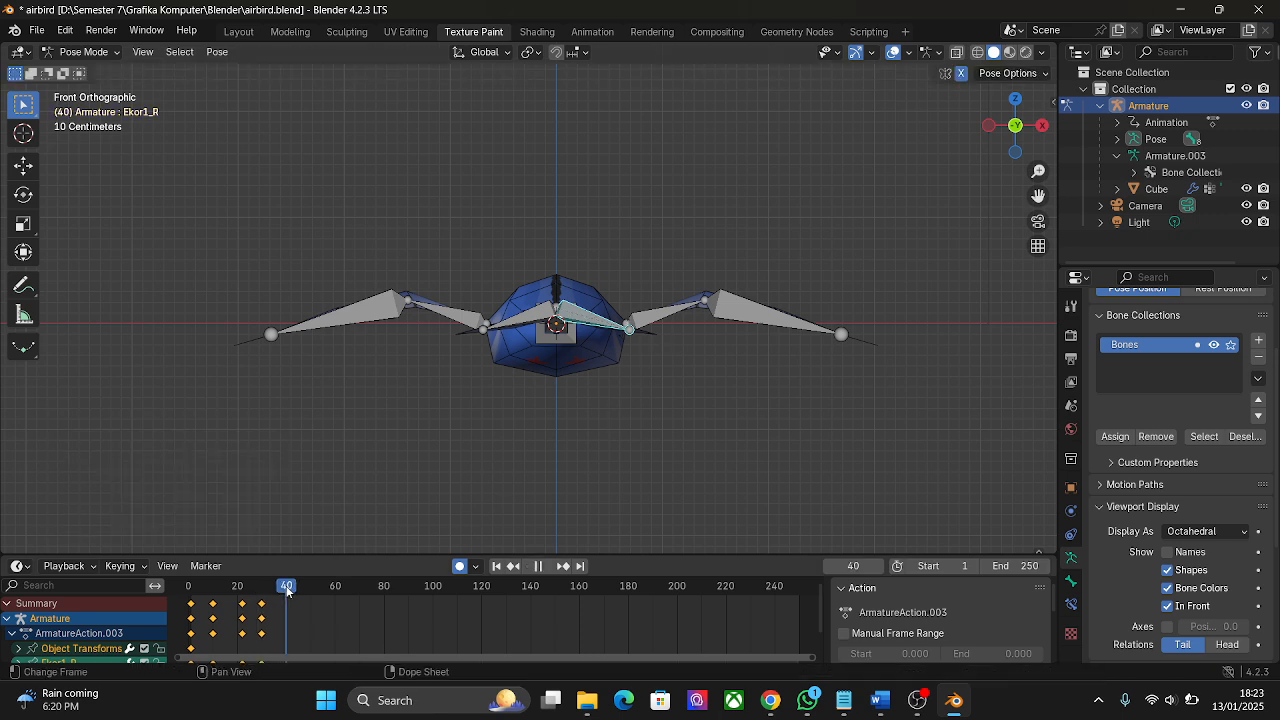
{"action": "left_click", "coordinate": [653, 318]}
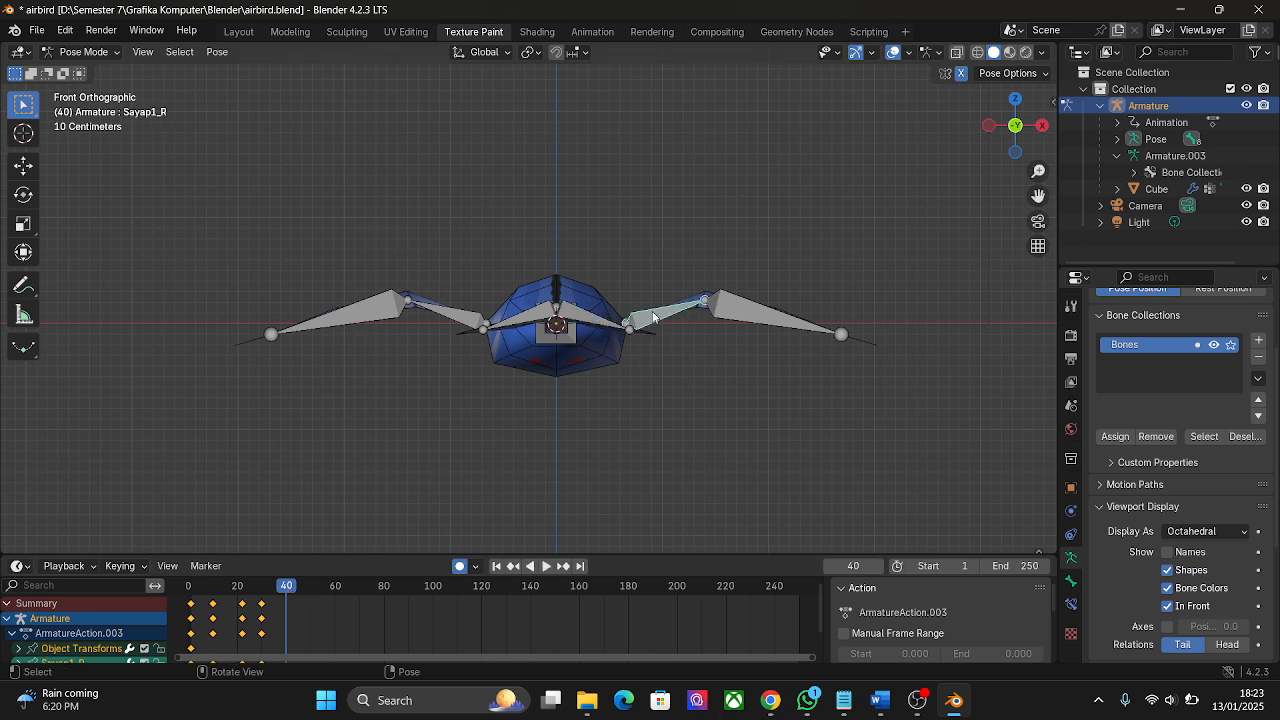
{"action": "key", "text": "r"}
{"action": "left_click", "coordinate": [697, 338]}
{"action": "left_click", "coordinate": [739, 352]}
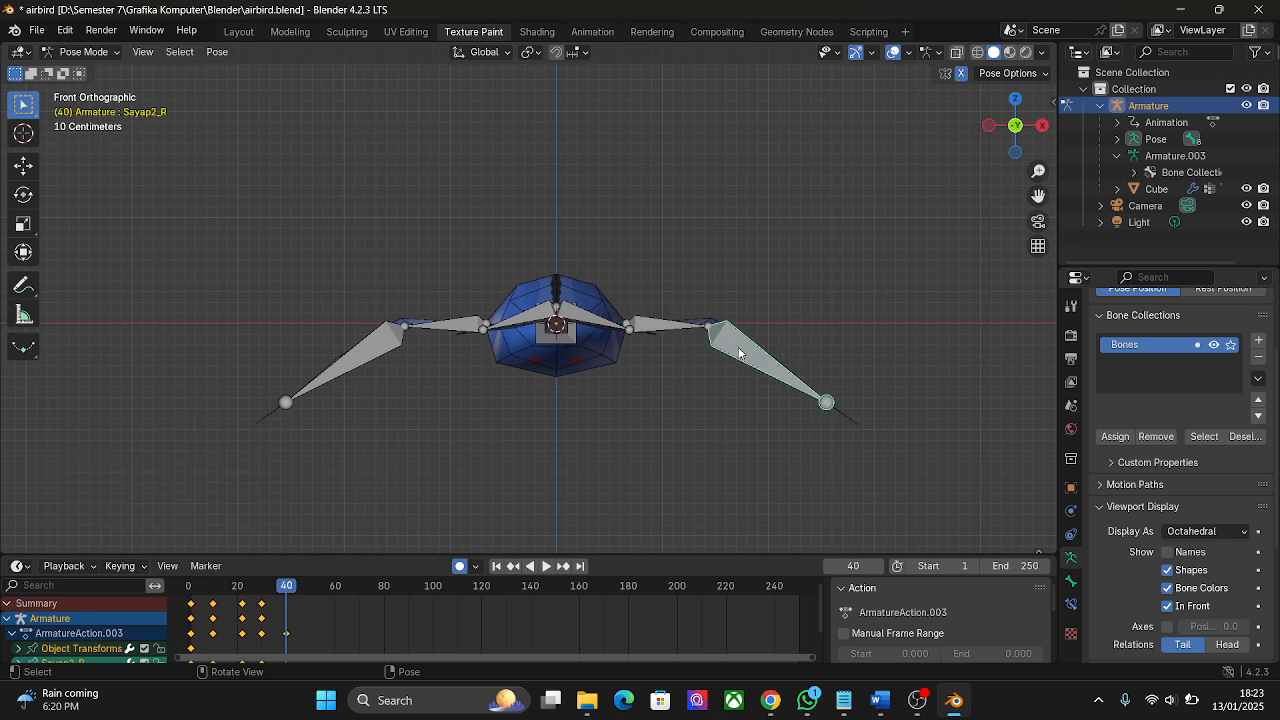
{"action": "key", "text": "r"}
{"action": "left_click", "coordinate": [793, 330]}
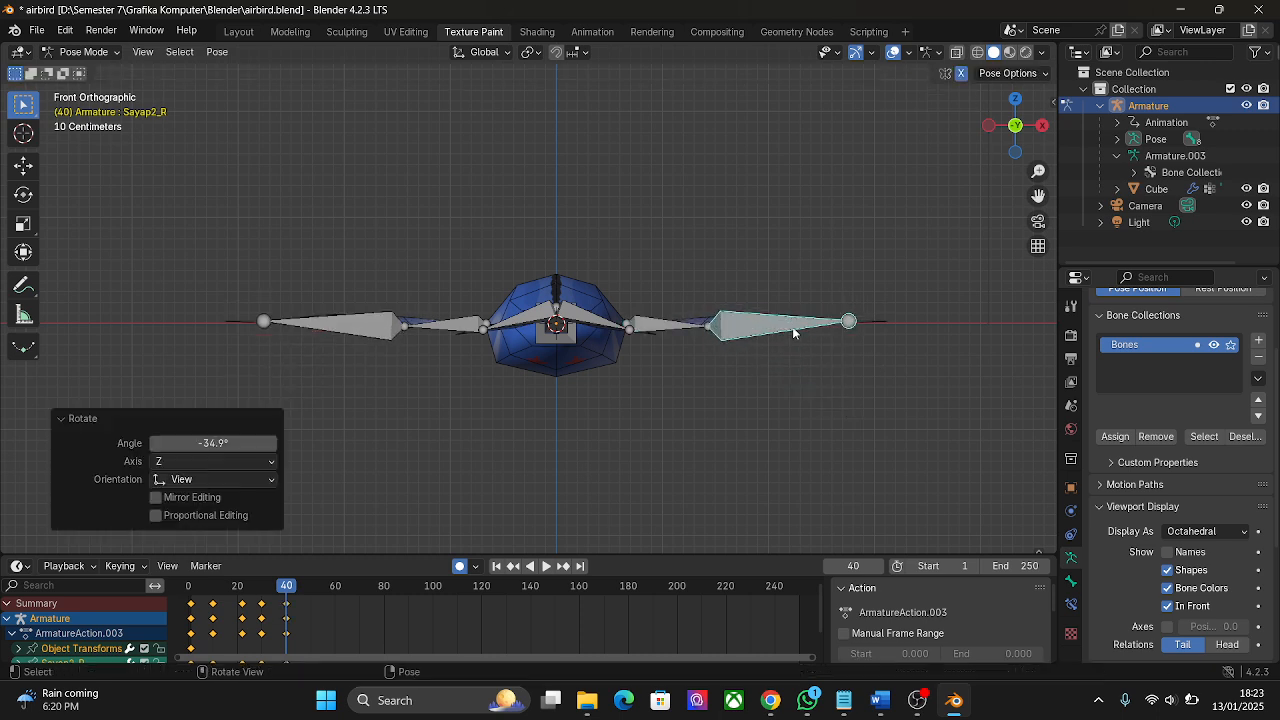
Raise the tail bone Ekor1_R about 12° on frame 40
{"action": "left_click", "coordinate": [611, 327]}
{"action": "key", "text": "r"}
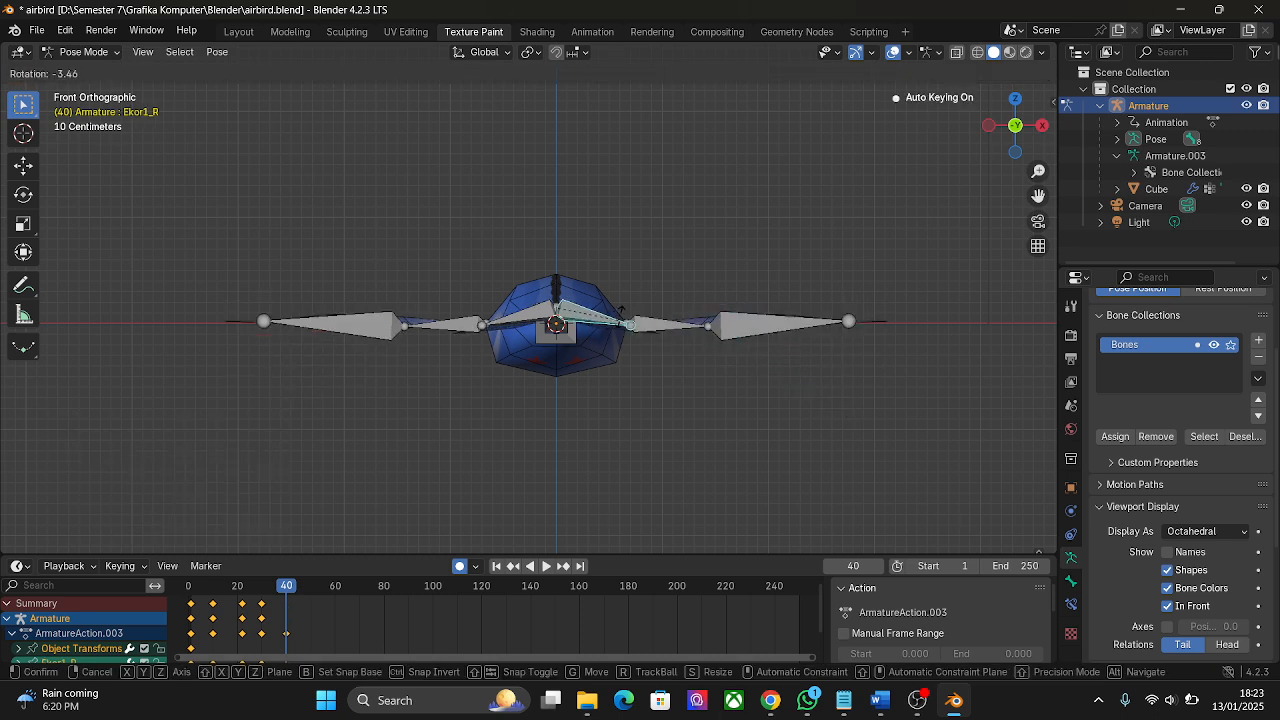
{"action": "left_click", "coordinate": [624, 316]}
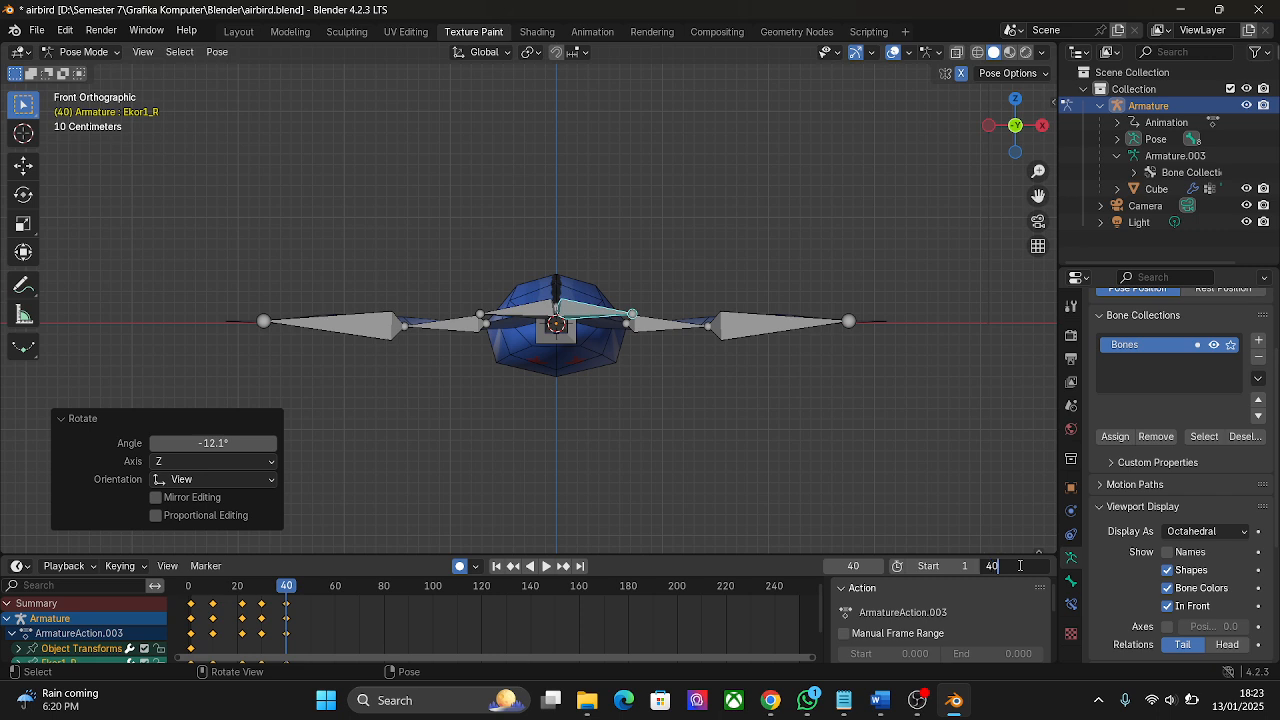
Set the animation's end frame to 40 and preview the flapping from the first frame in front view
{"action": "left_click", "coordinate": [1020, 565]}
{"action": "type", "text": "40"}
{"action": "key", "text": "Return"}
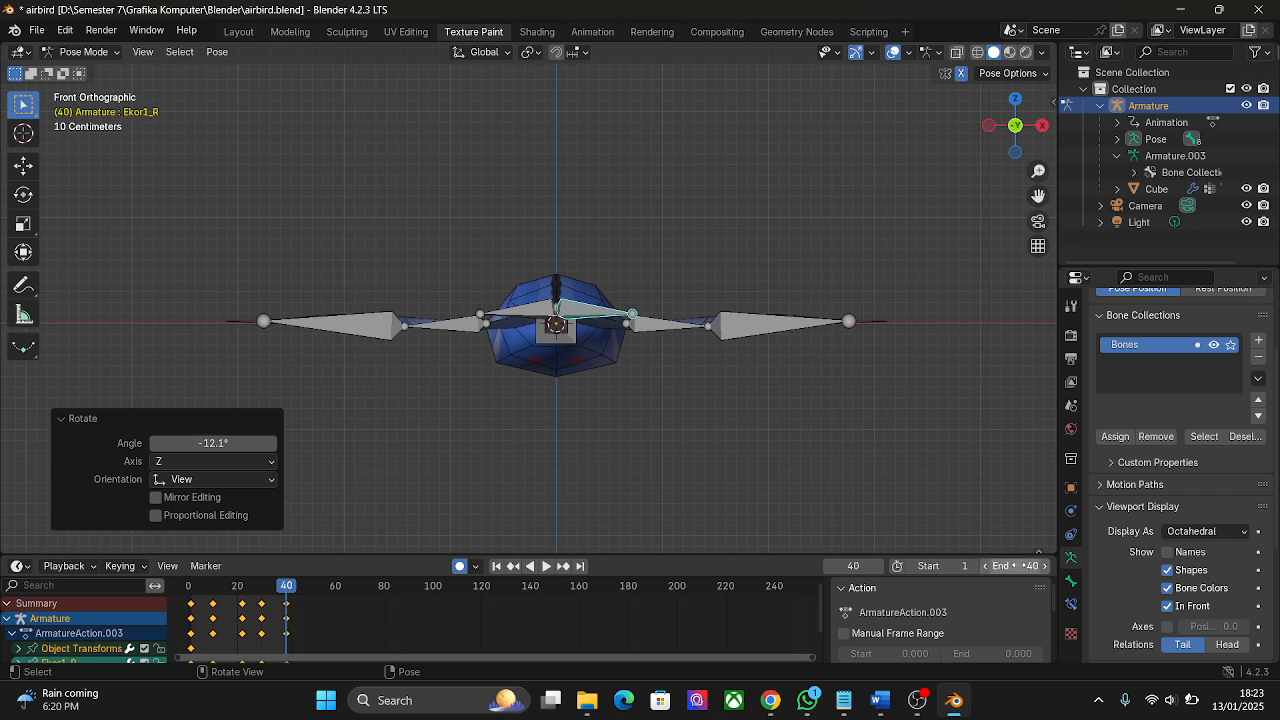
{"action": "left_click", "coordinate": [497, 566]}
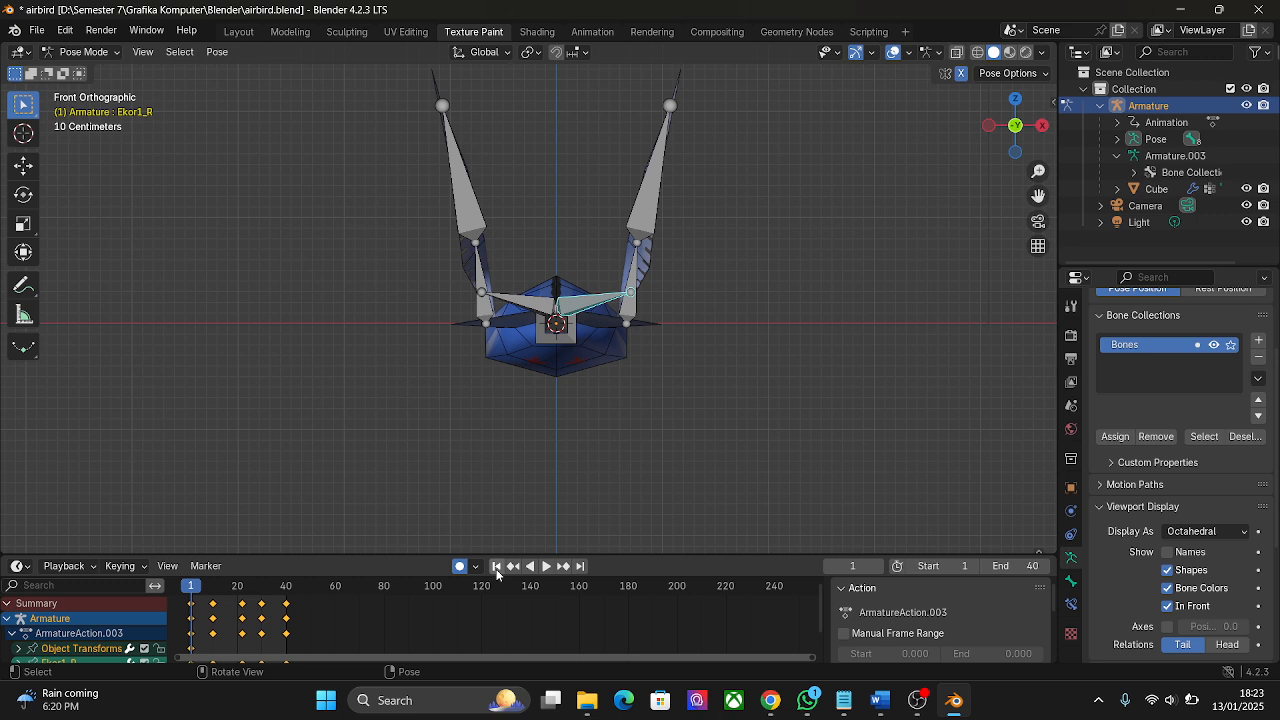
{"action": "left_click", "coordinate": [548, 566]}
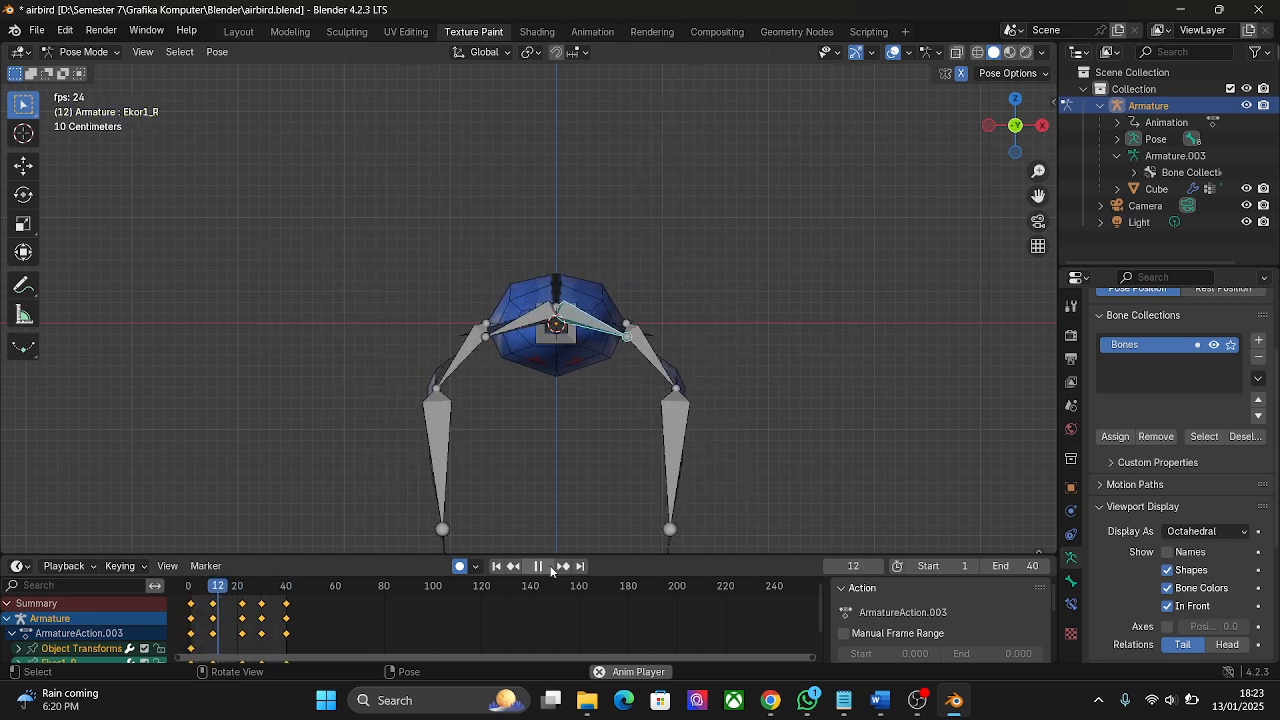
{"action": "left_click", "coordinate": [540, 567]}
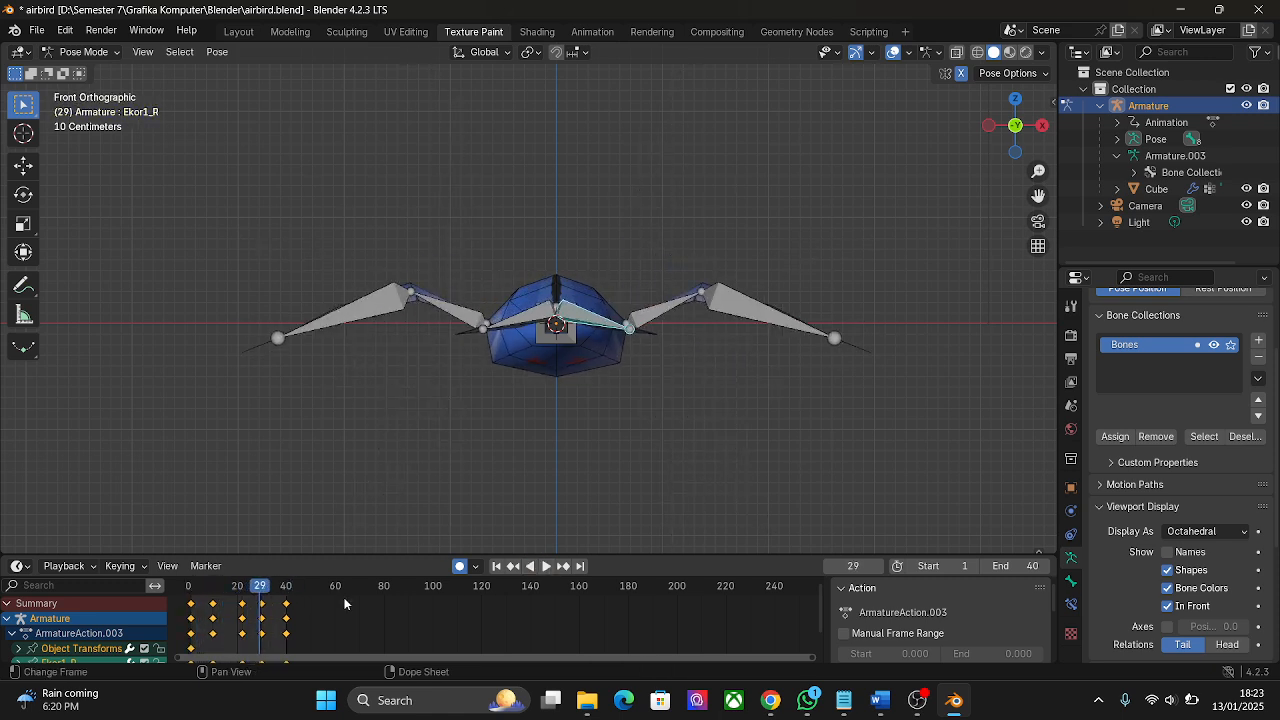
Preview the flapping animation from the first frame in an angled perspective view of the bird
{"action": "left_click", "coordinate": [497, 567]}
{"action": "middle_click_drag", "start_coordinate": [867, 425], "coordinate": [510, 489]}
{"action": "left_click", "coordinate": [546, 566]}
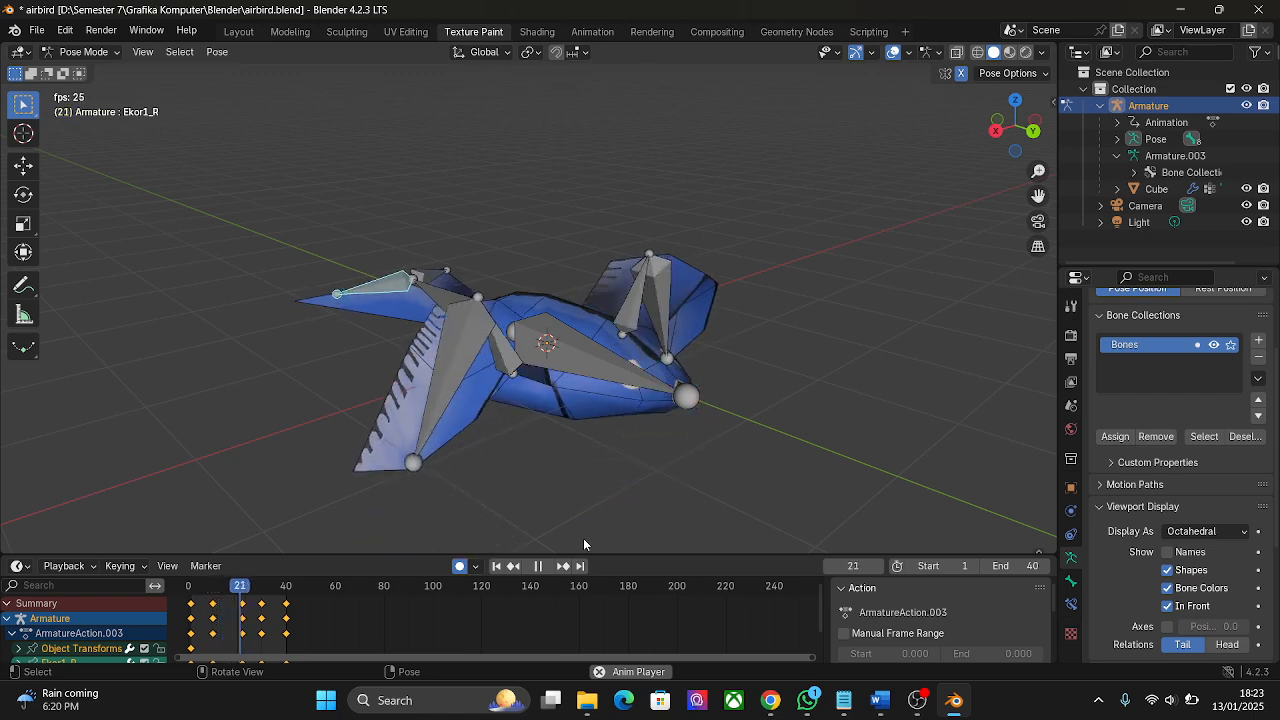
{"action": "left_click", "coordinate": [541, 566]}
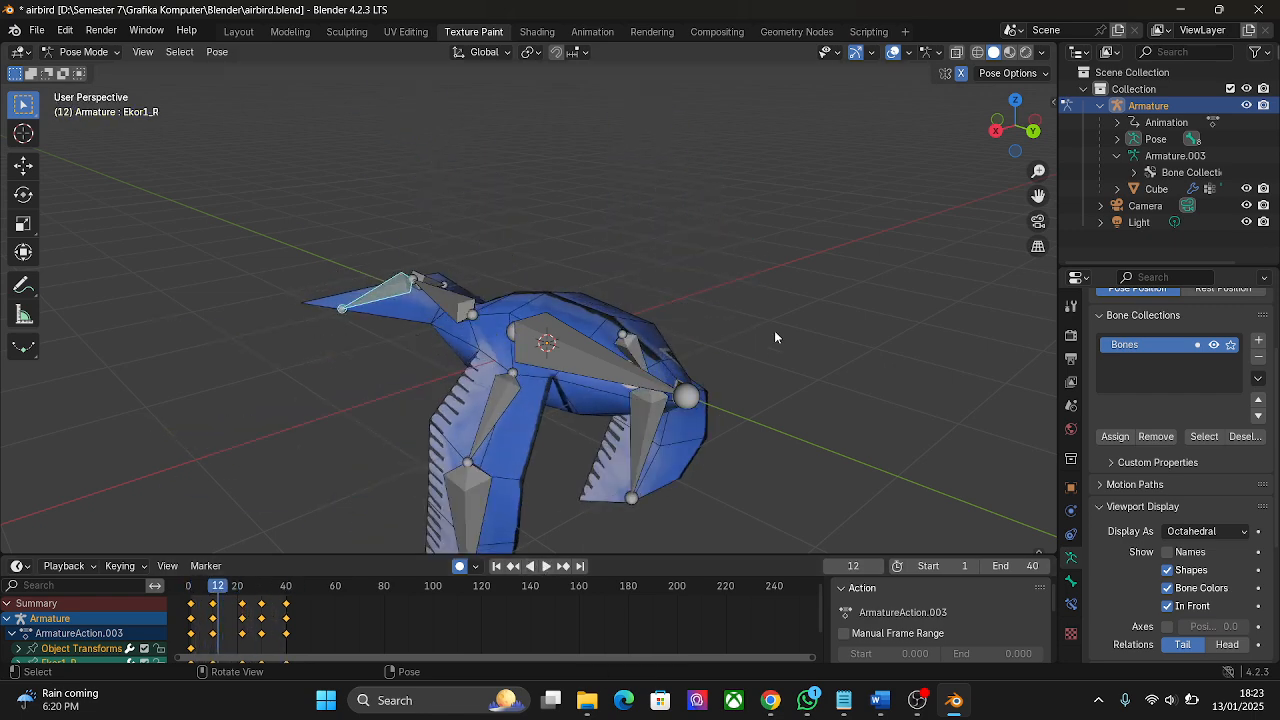
Hide the armature and play the flapping animation from the first frame through the scene camera
{"action": "left_click", "coordinate": [1037, 222]}
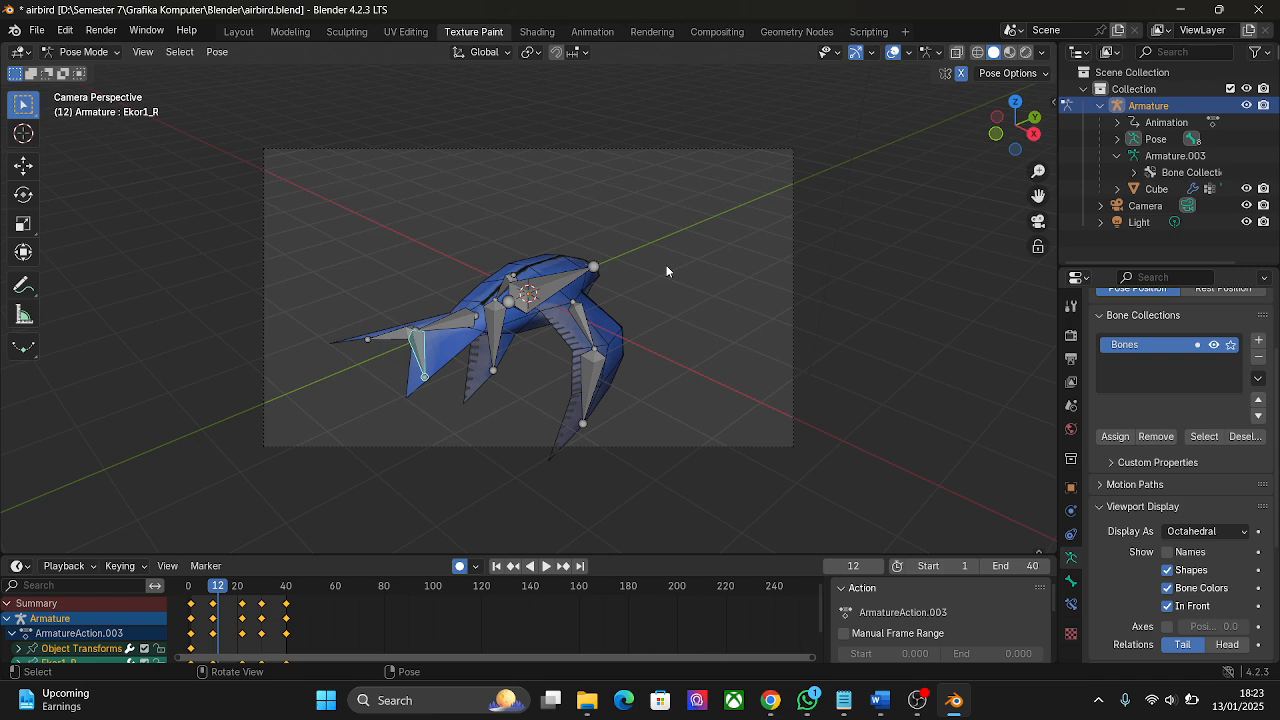
{"action": "left_click", "coordinate": [1247, 105]}
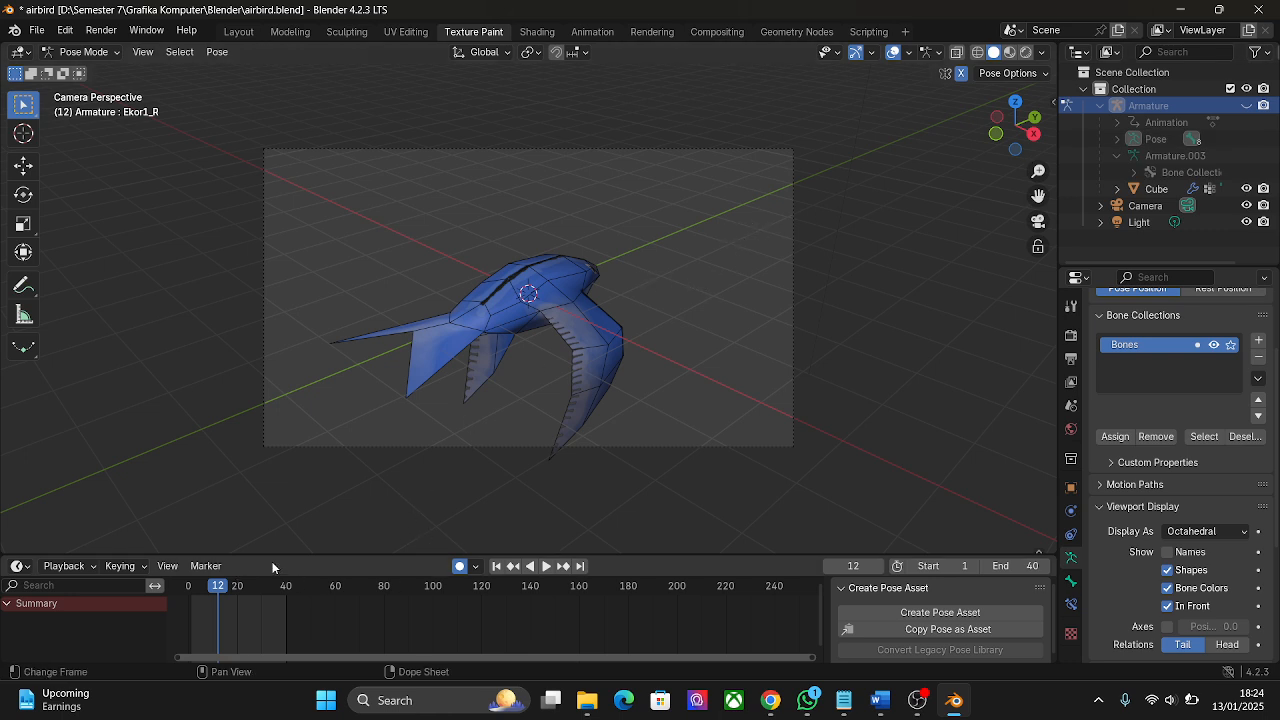
{"action": "left_click", "coordinate": [495, 566]}
{"action": "left_click", "coordinate": [547, 566]}
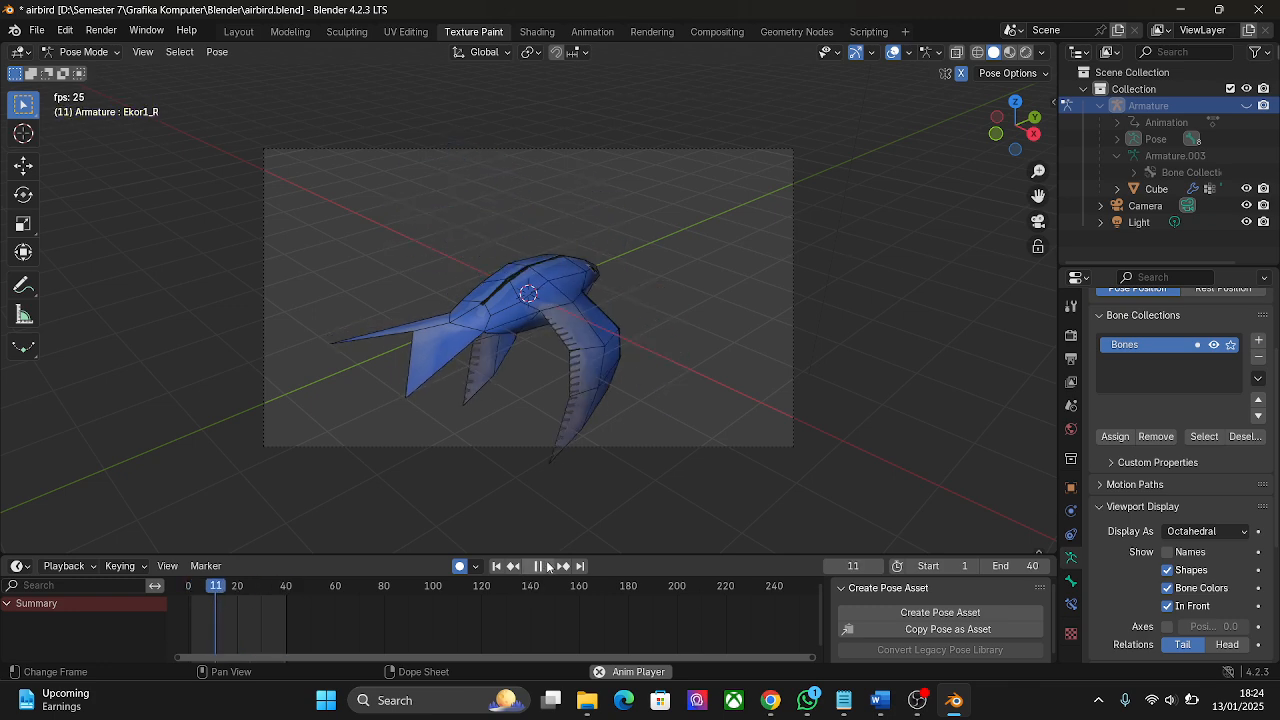
{"action": "left_click", "coordinate": [547, 567]}
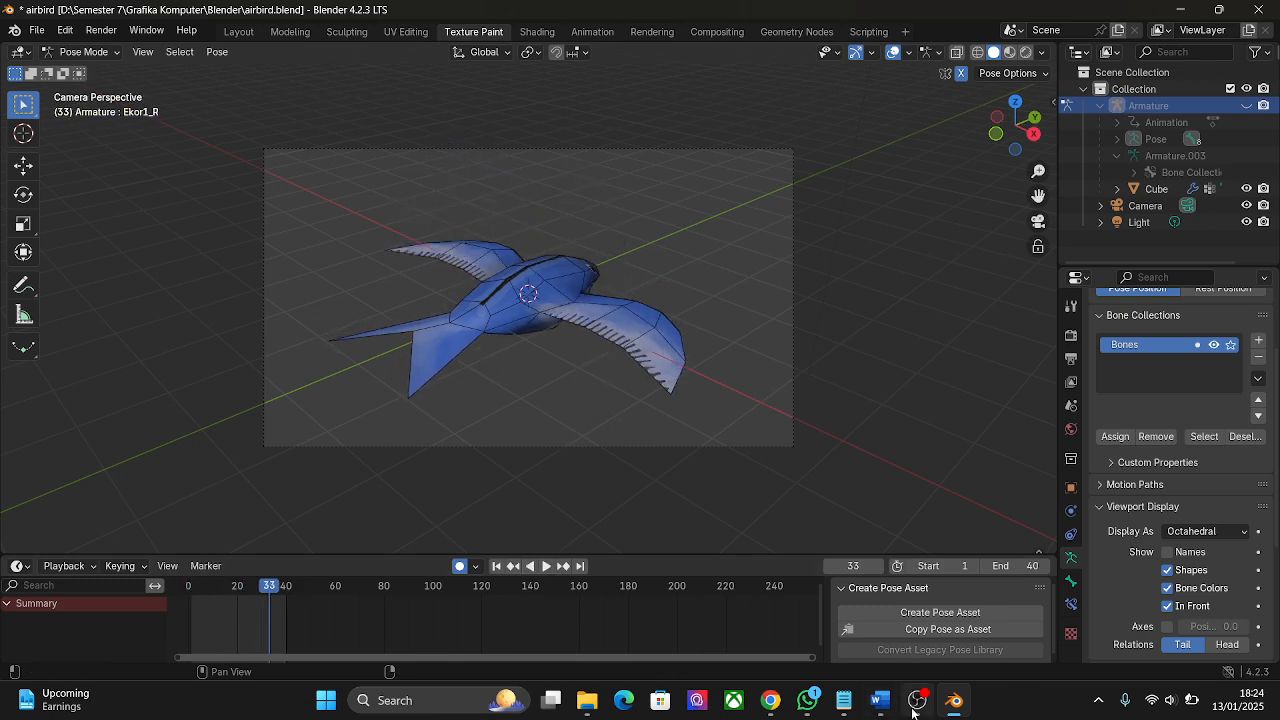